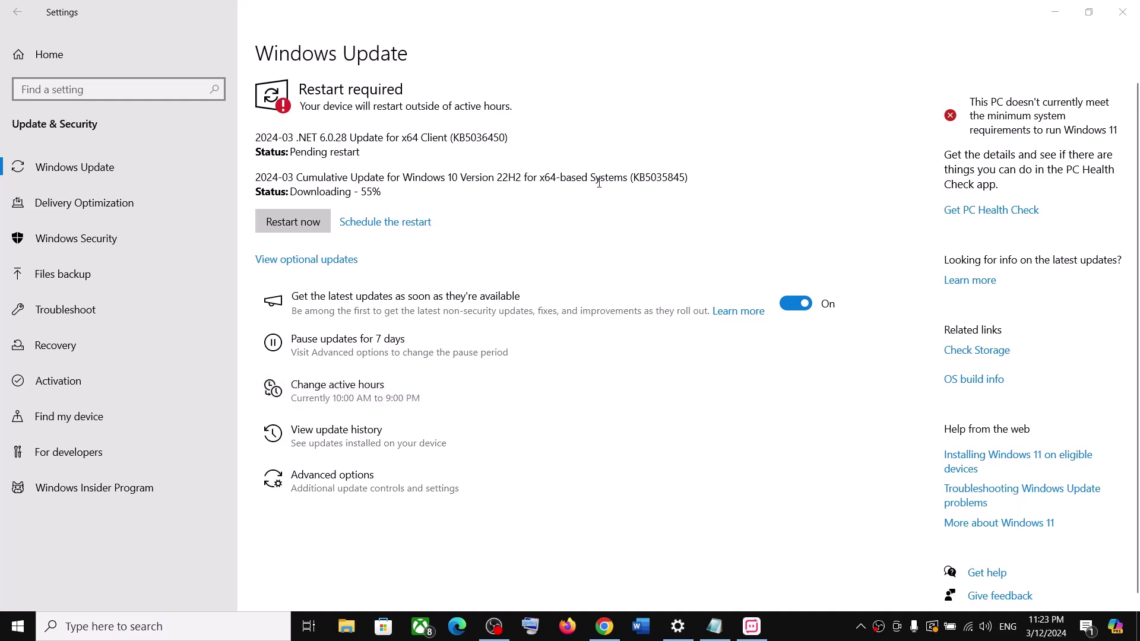
# - Highlight the pending update numbers KB5035845 and KB5036450, then bring up the Word notes
pyautogui.click(658, 180)
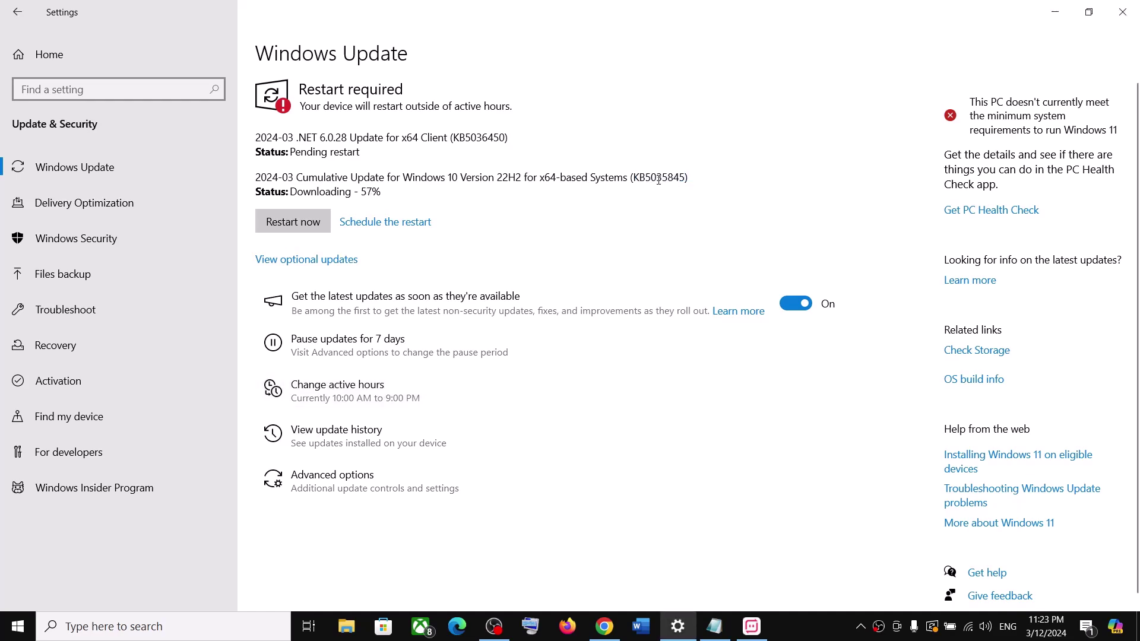
pyautogui.doubleClick(666, 179)
pyautogui.click(666, 179)
pyautogui.doubleClick(478, 138)
pyautogui.click(484, 138)
pyautogui.click(799, 624)
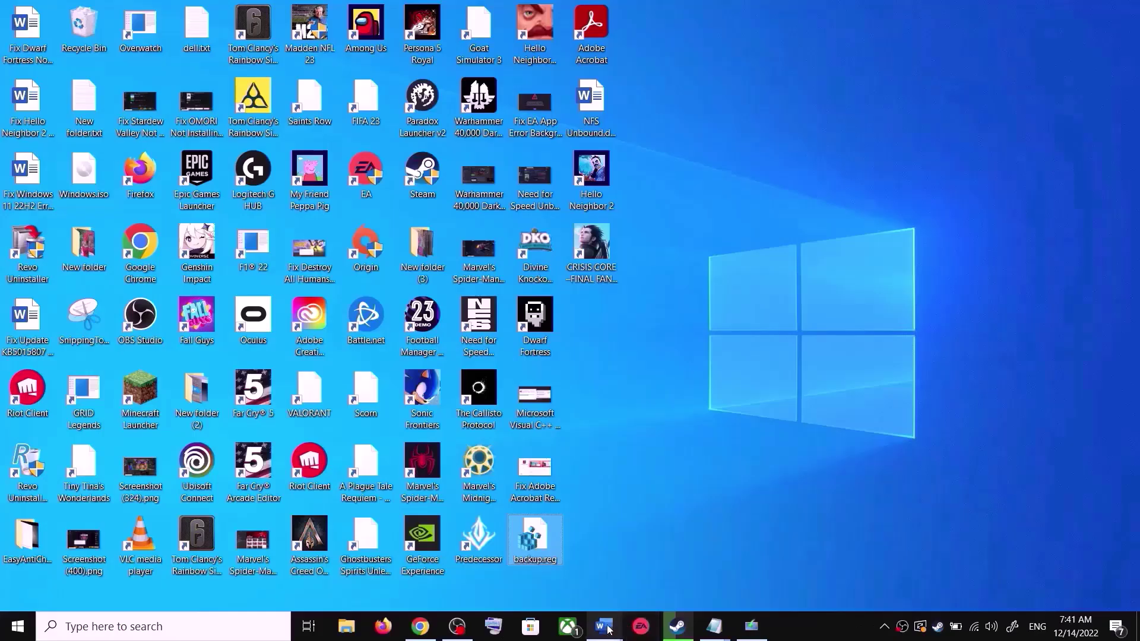
pyautogui.moveTo(604, 627)
pyautogui.click(687, 561)
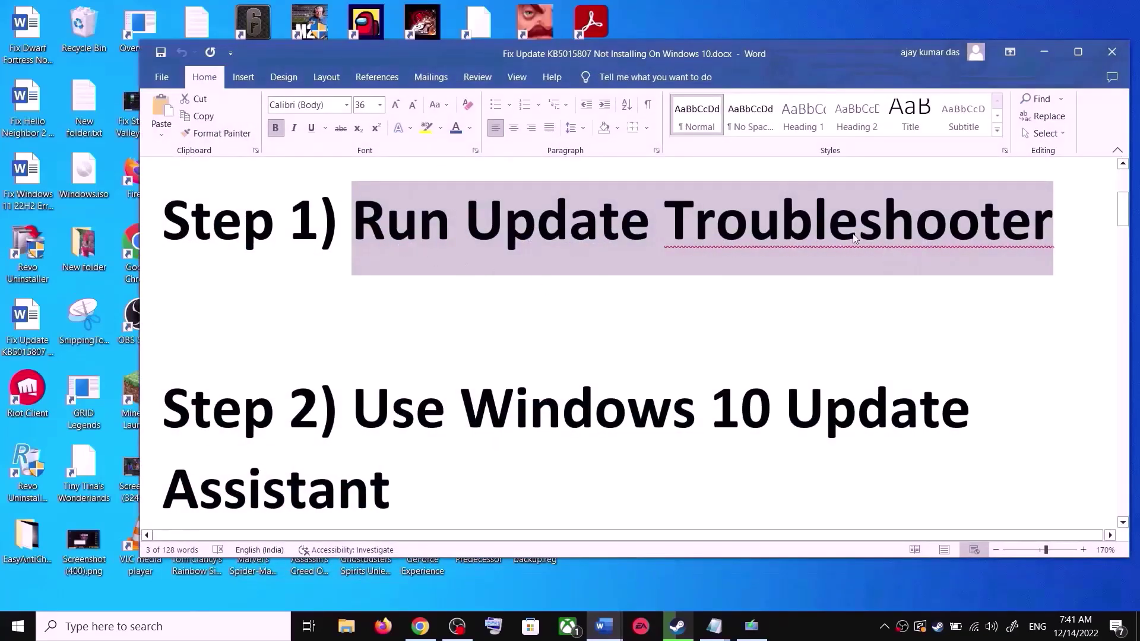
# - Run the Windows Update troubleshooter from Update & Security's additional troubleshooters
pyautogui.press('super+i')
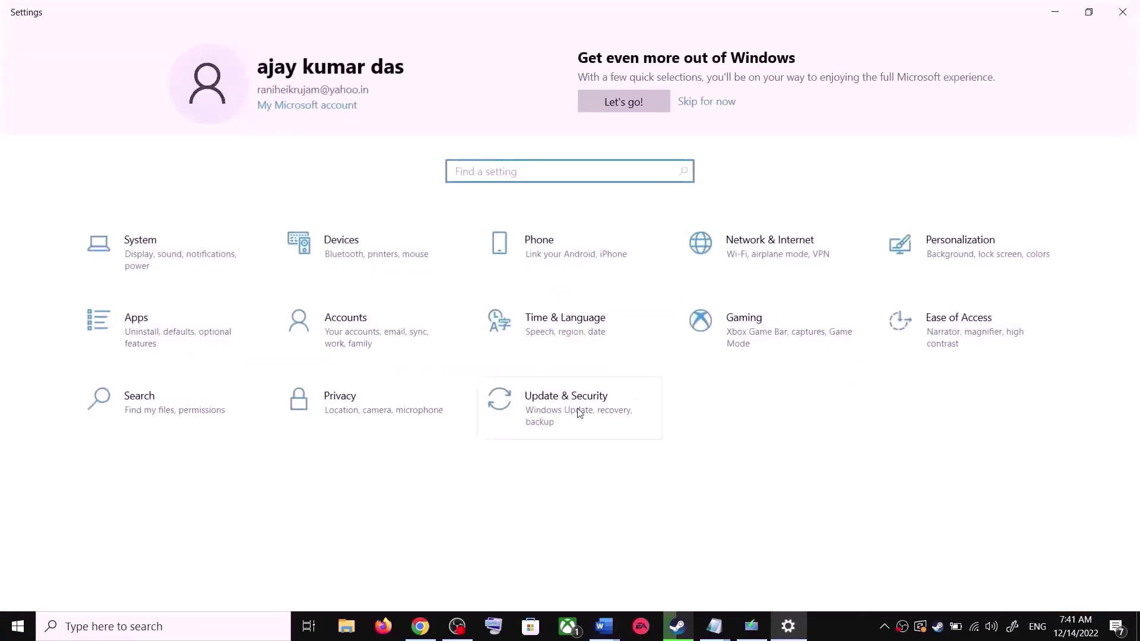
pyautogui.click(579, 413)
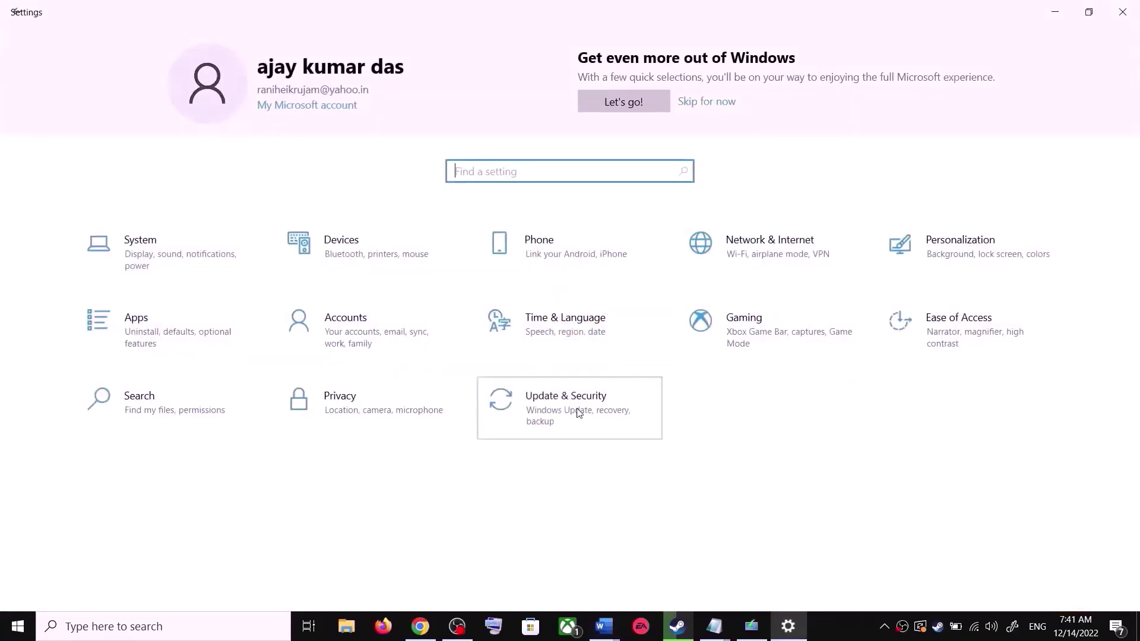
pyautogui.click(88, 310)
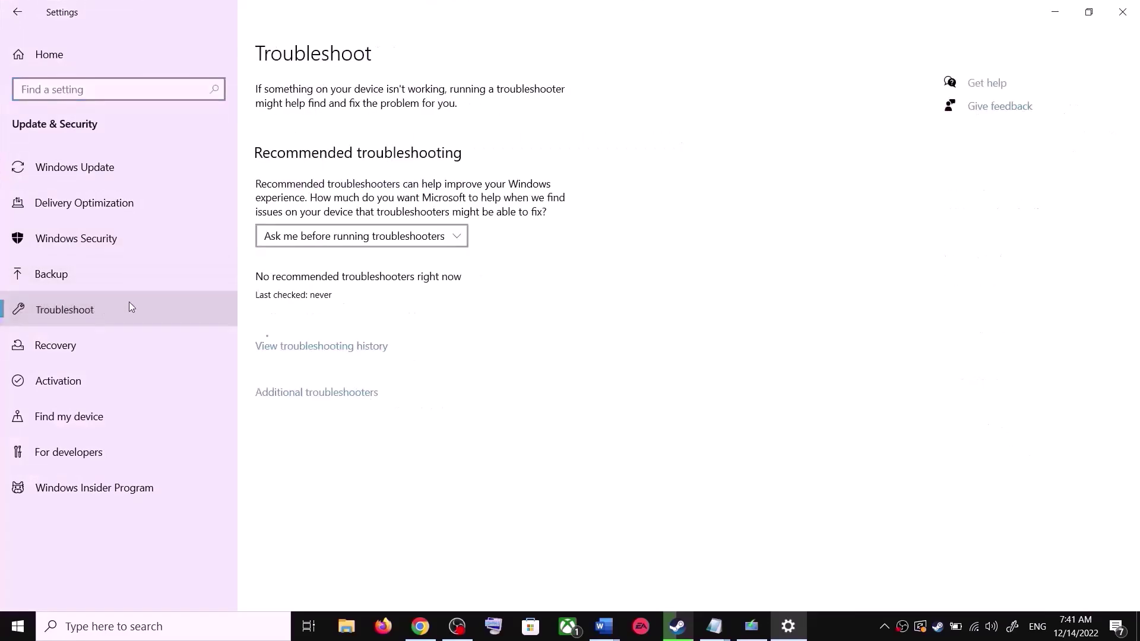
pyautogui.click(335, 394)
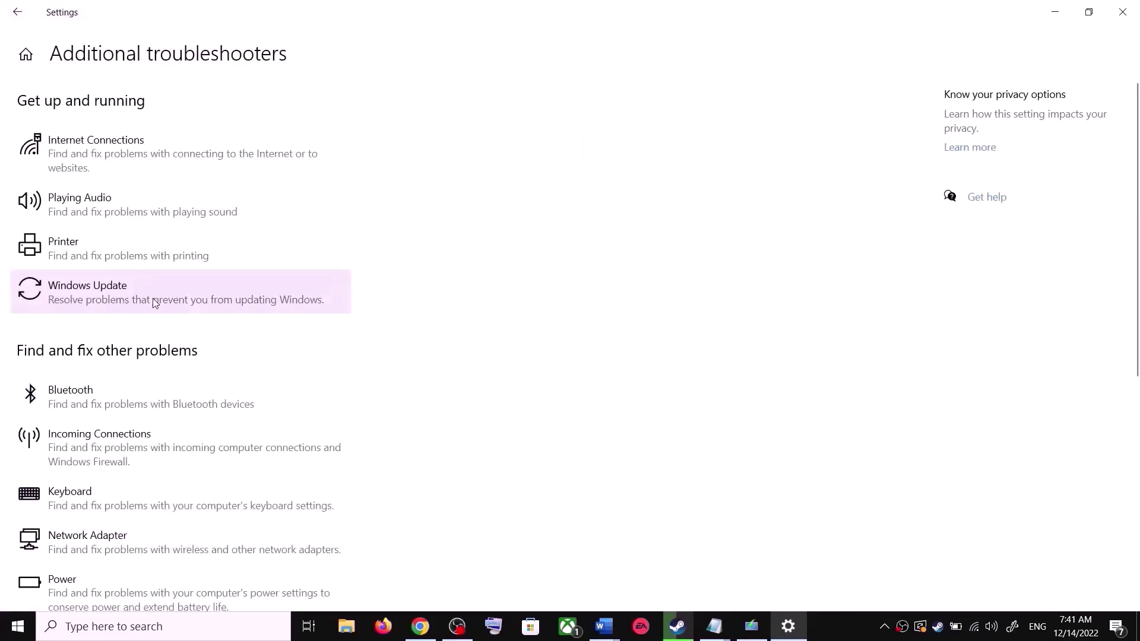
pyautogui.click(140, 304)
pyautogui.click(270, 337)
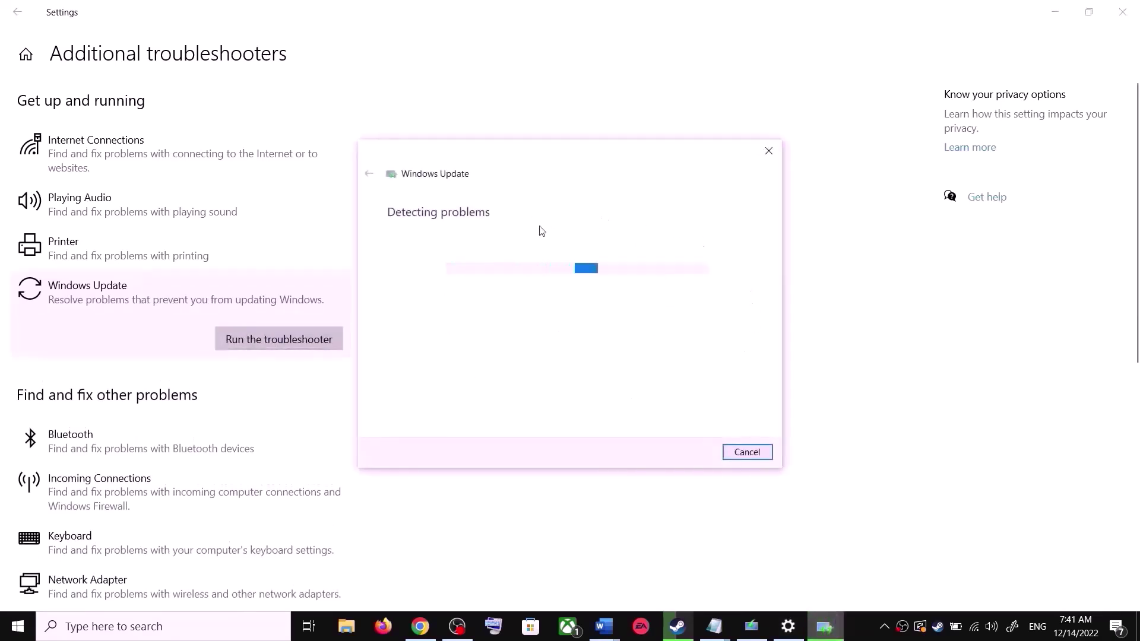
# - Check the Start menu's power options, then return to the Settings window
pyautogui.click(17, 626)
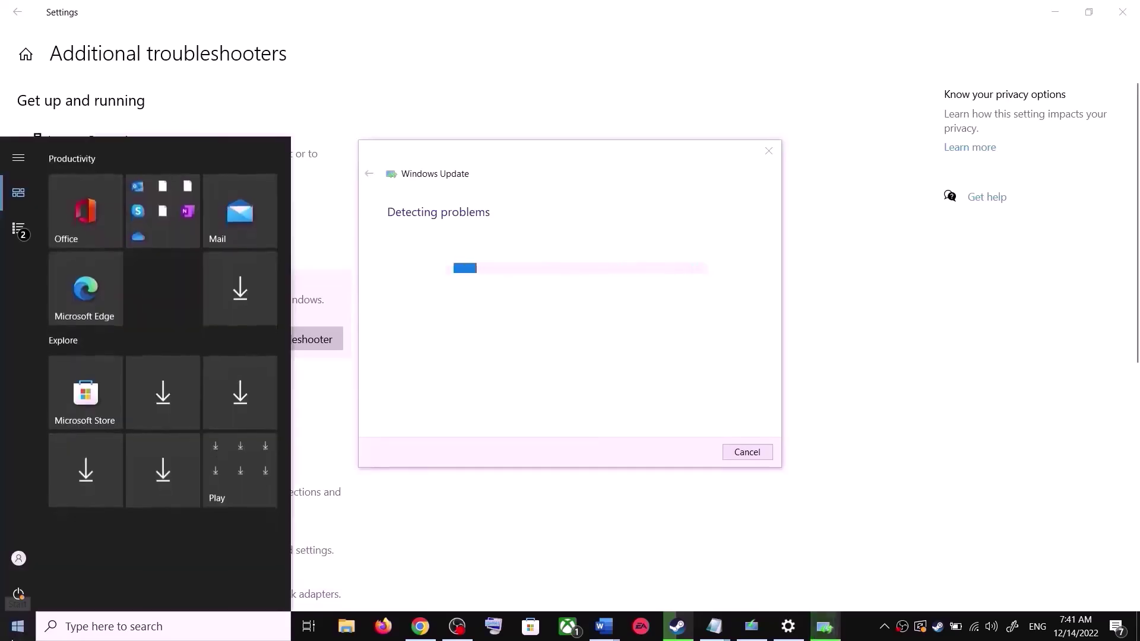
pyautogui.click(19, 596)
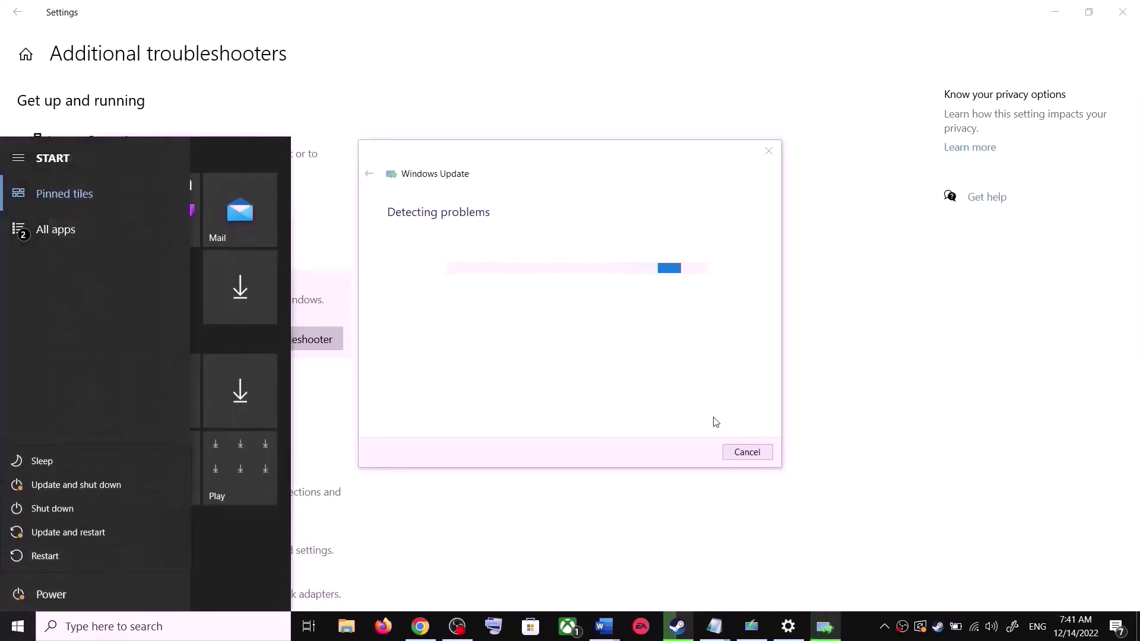
pyautogui.click(664, 216)
pyautogui.click(869, 253)
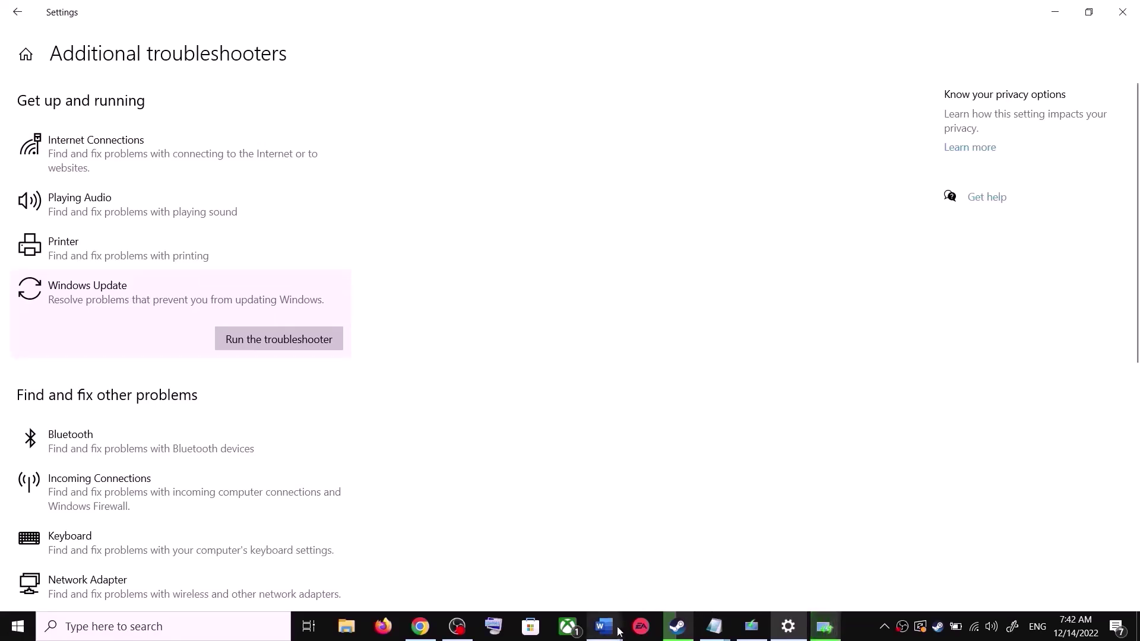
# - Select the Update Assistant download link in the Word notes
pyautogui.moveTo(618, 629)
pyautogui.click(701, 570)
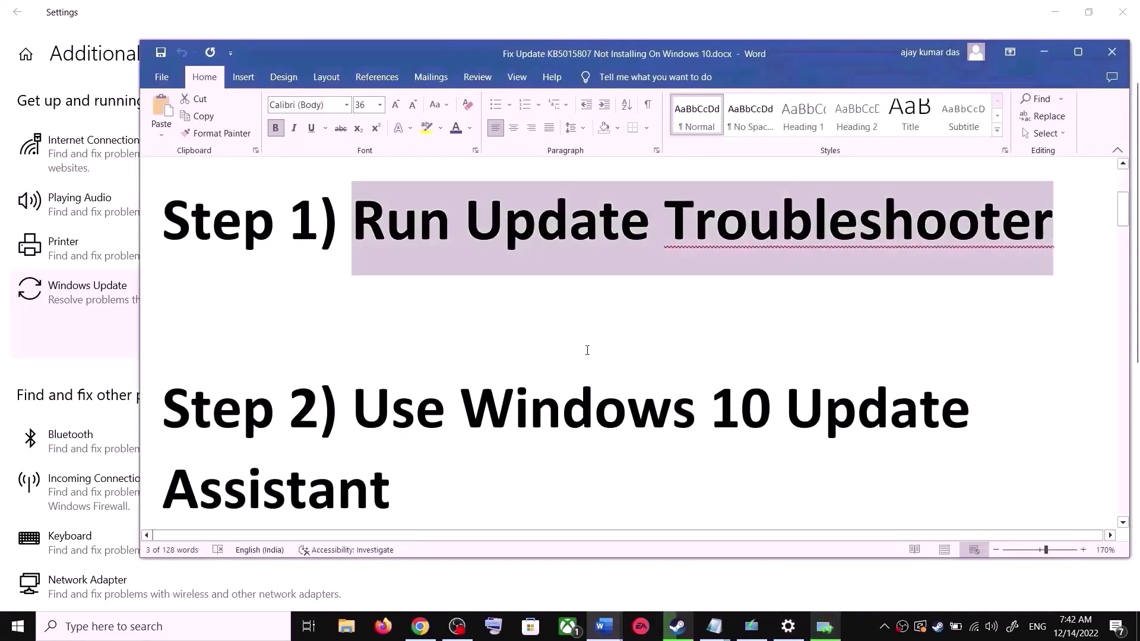
pyautogui.scroll(-1, 383, 399)
pyautogui.moveTo(355, 351); pyautogui.dragTo(477, 464)
pyautogui.scroll(-1, 830, 439)
pyautogui.moveTo(1037, 444); pyautogui.dragTo(166, 445)
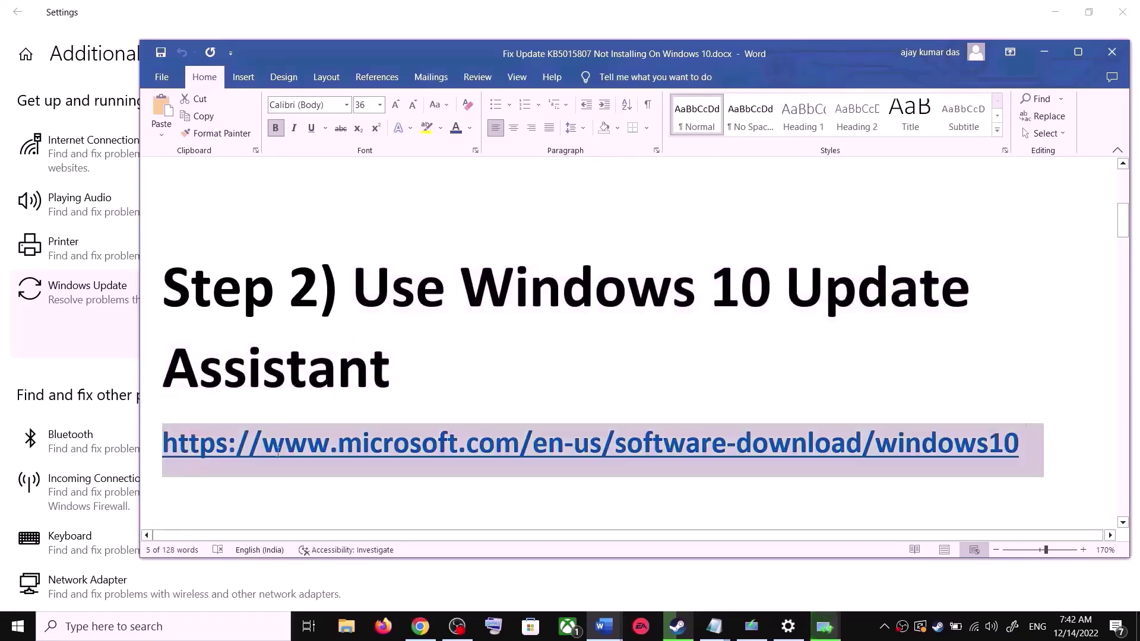
# - Download the Windows 10 Update Assistant from Microsoft's page, run it, and close it when finished
pyautogui.moveTo(419, 626)
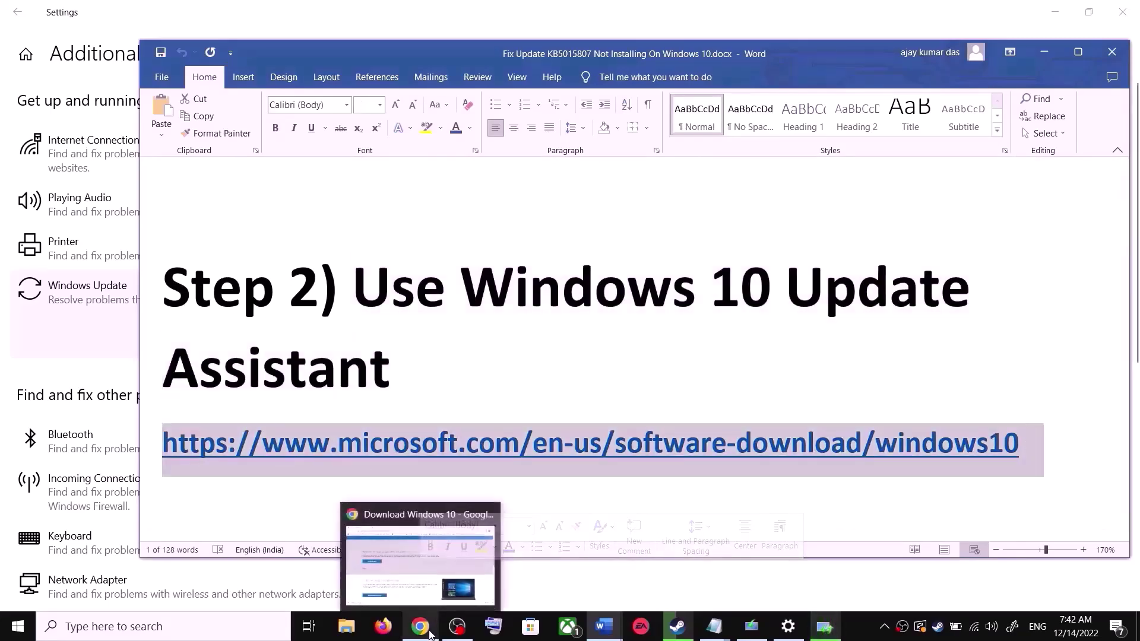
pyautogui.click(416, 558)
pyautogui.scroll(3, 252, 331)
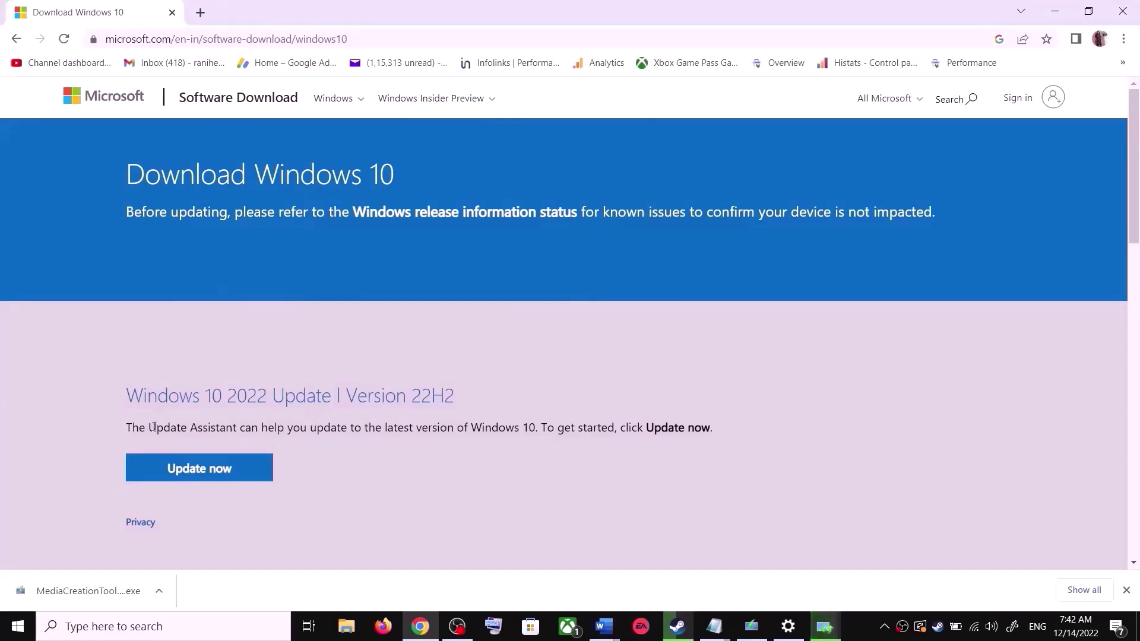
pyautogui.moveTo(147, 428); pyautogui.dragTo(237, 428)
pyautogui.click(227, 471)
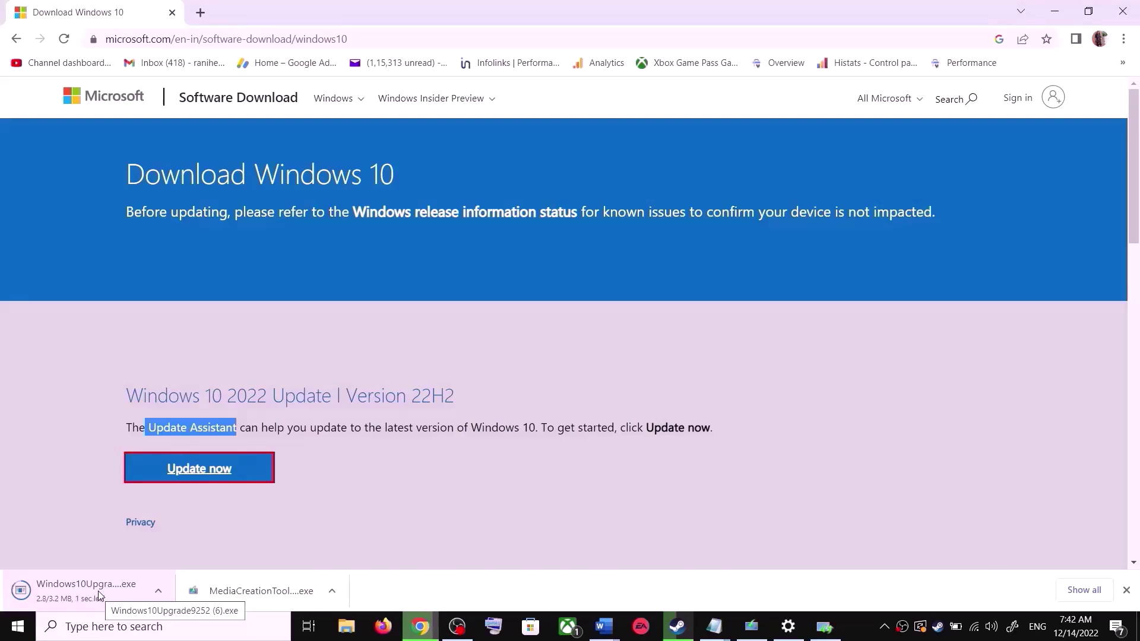
pyautogui.click(89, 591)
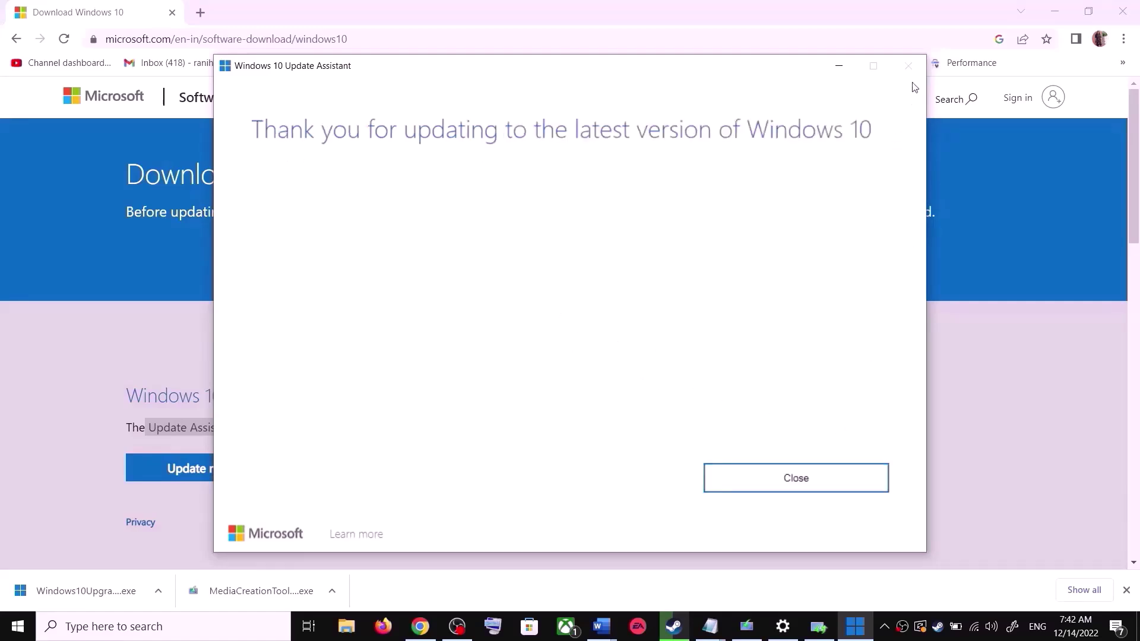
pyautogui.click(830, 481)
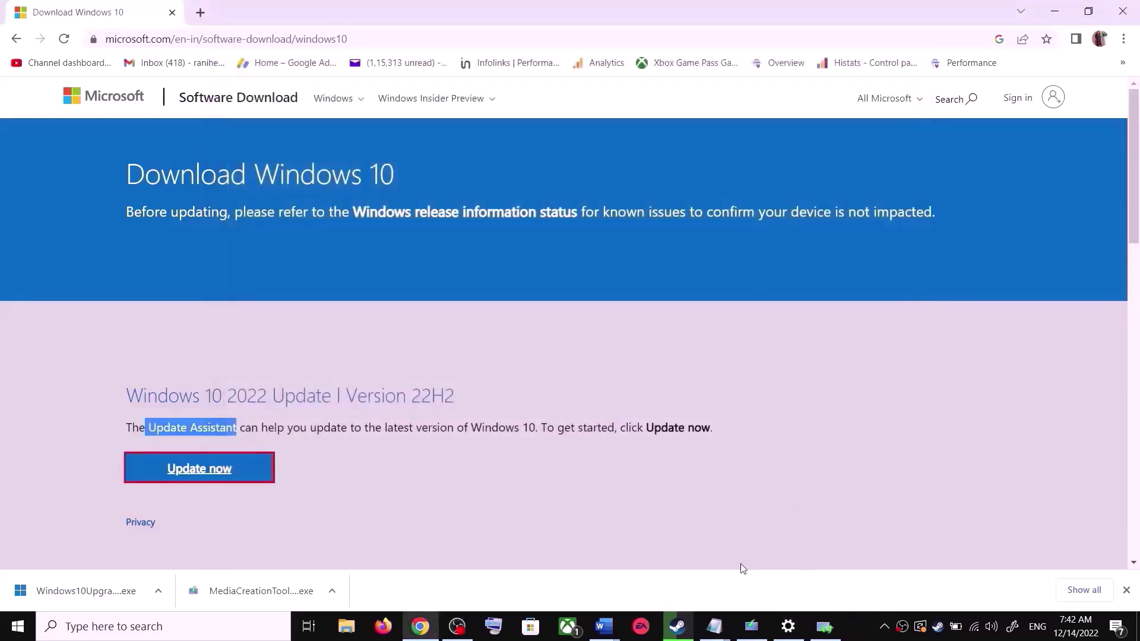
# - Copy the Step 3 Reset Windows Update Components lines, SC config through net start appidsvc
pyautogui.moveTo(604, 627)
pyautogui.click(683, 552)
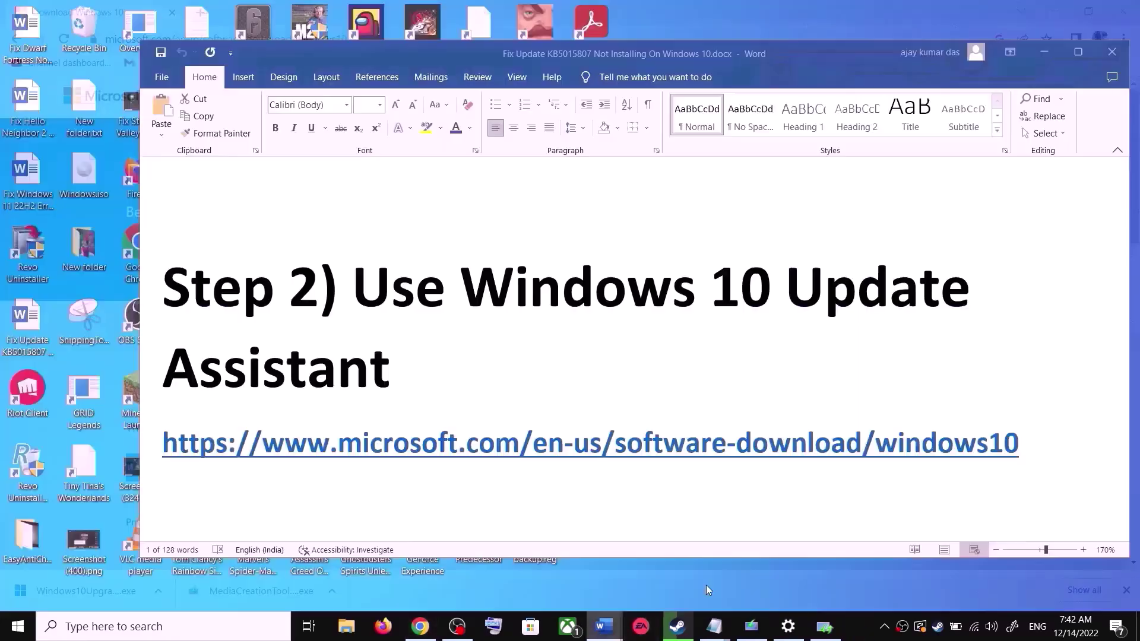
pyautogui.scroll(-4, 467, 401)
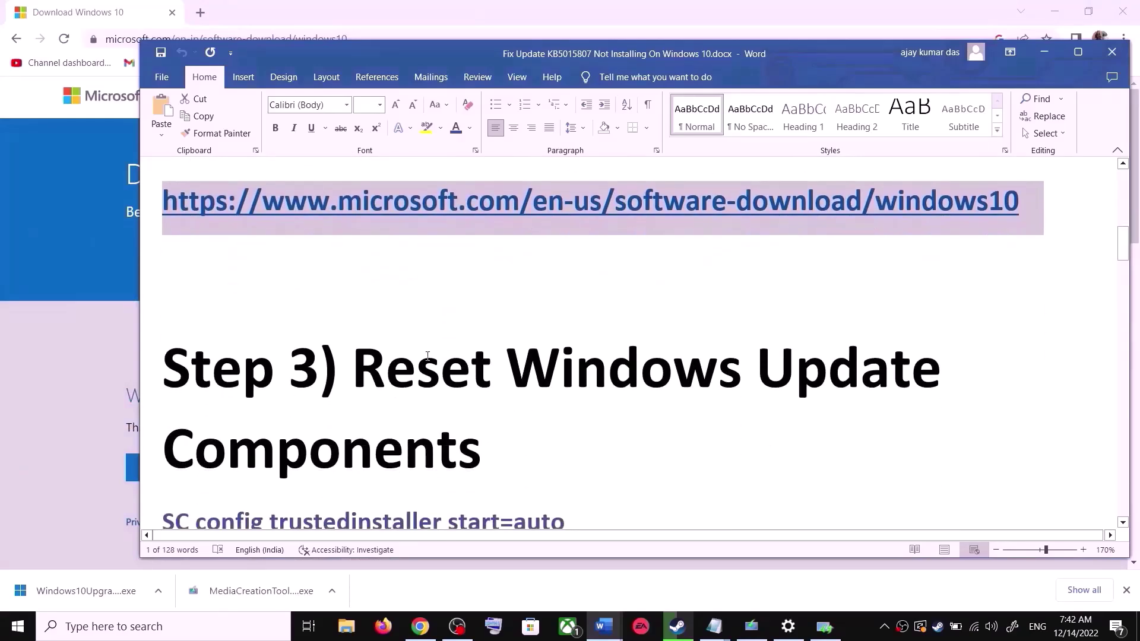
pyautogui.moveTo(376, 364); pyautogui.dragTo(483, 457)
pyautogui.scroll(-2, 255, 427)
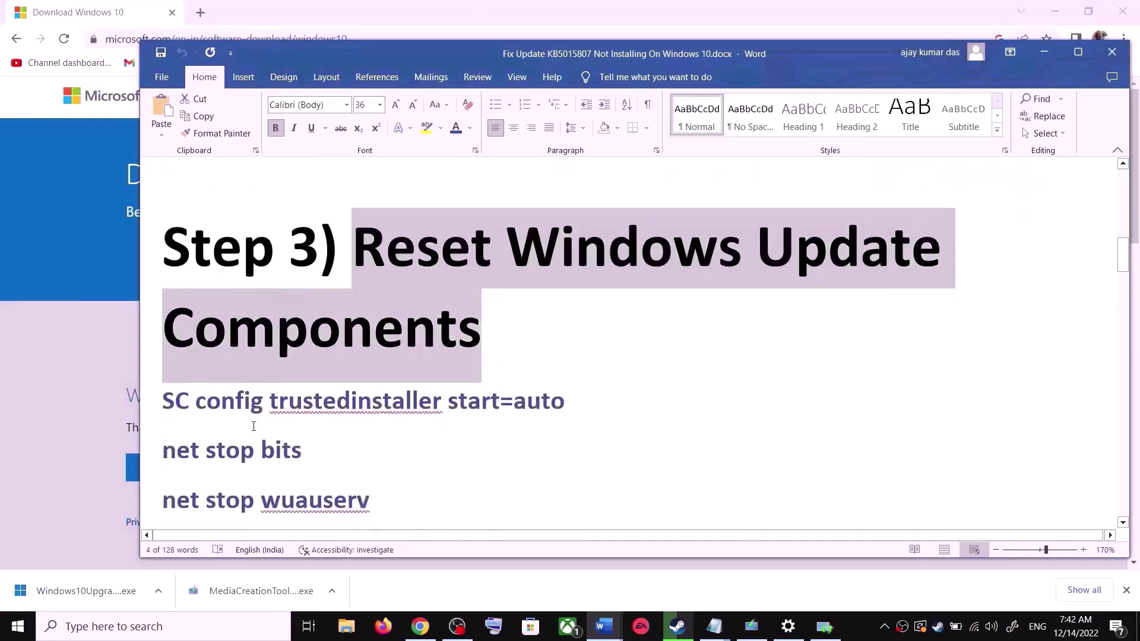
pyautogui.moveTo(163, 402); pyautogui.dragTo(371, 499)
pyautogui.scroll(-2, 361, 459)
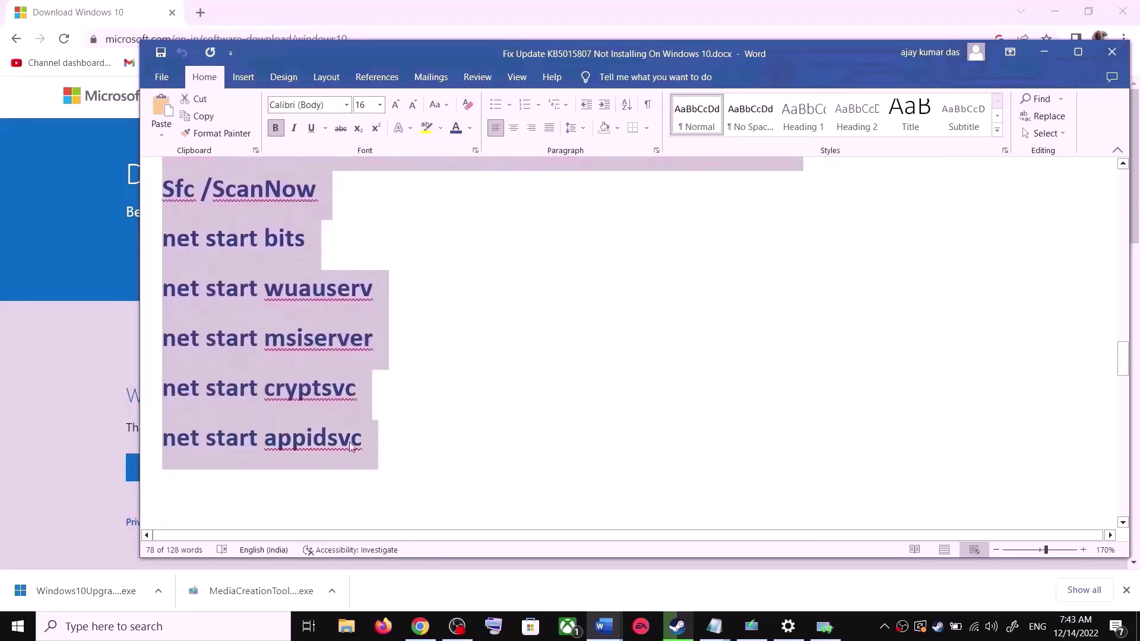
pyautogui.rightClick(301, 333)
pyautogui.click(352, 389)
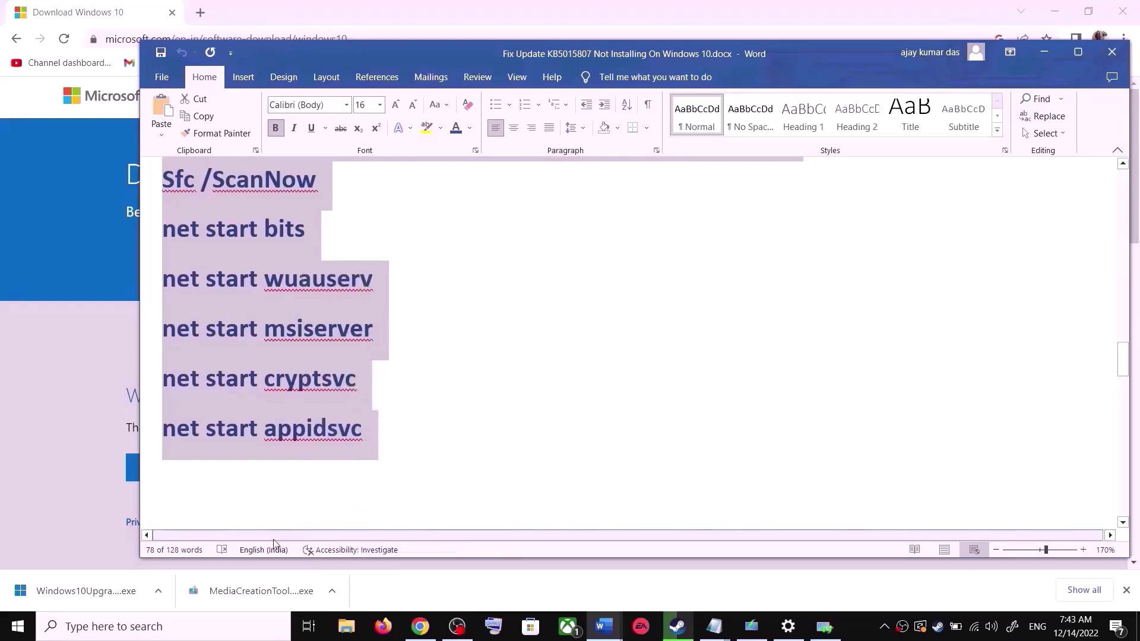
# - Open Notepad and paste in the copied reset commands
pyautogui.click(219, 625)
pyautogui.write('o')
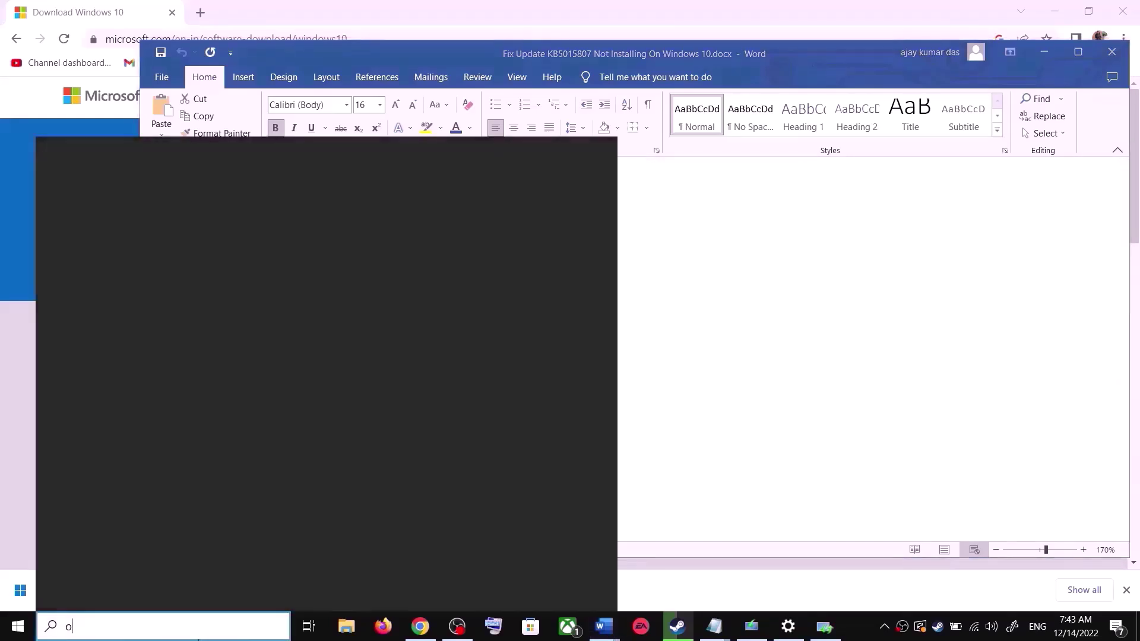
pyautogui.write('te')
pyautogui.click(192, 205)
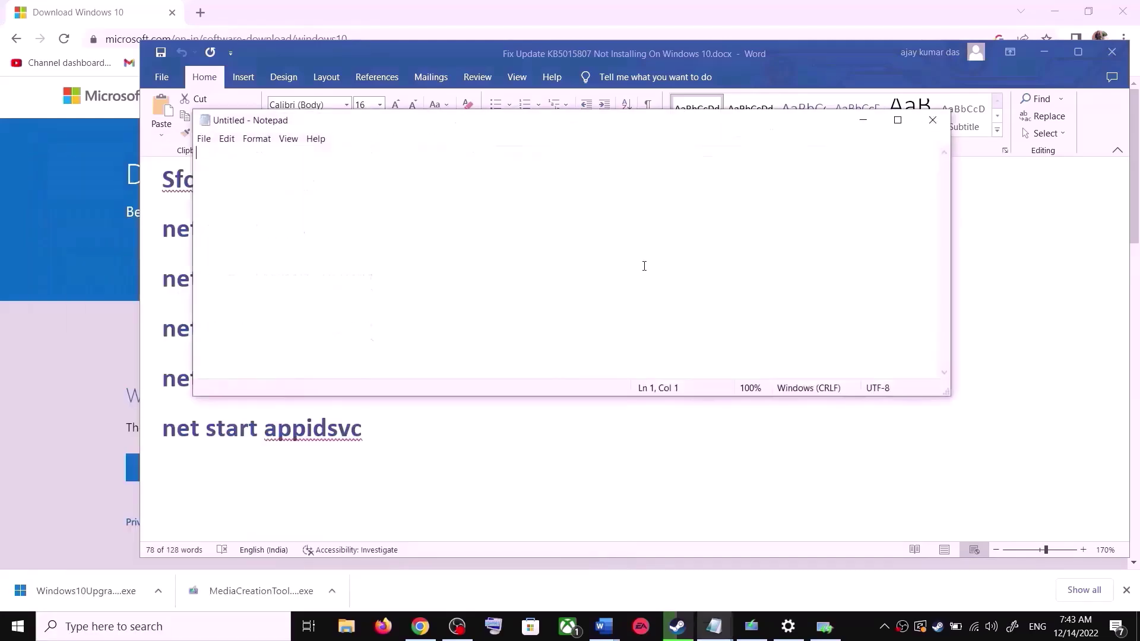
pyautogui.hotkey('ctrl', 'v')
pyautogui.scroll(3, 405, 233)
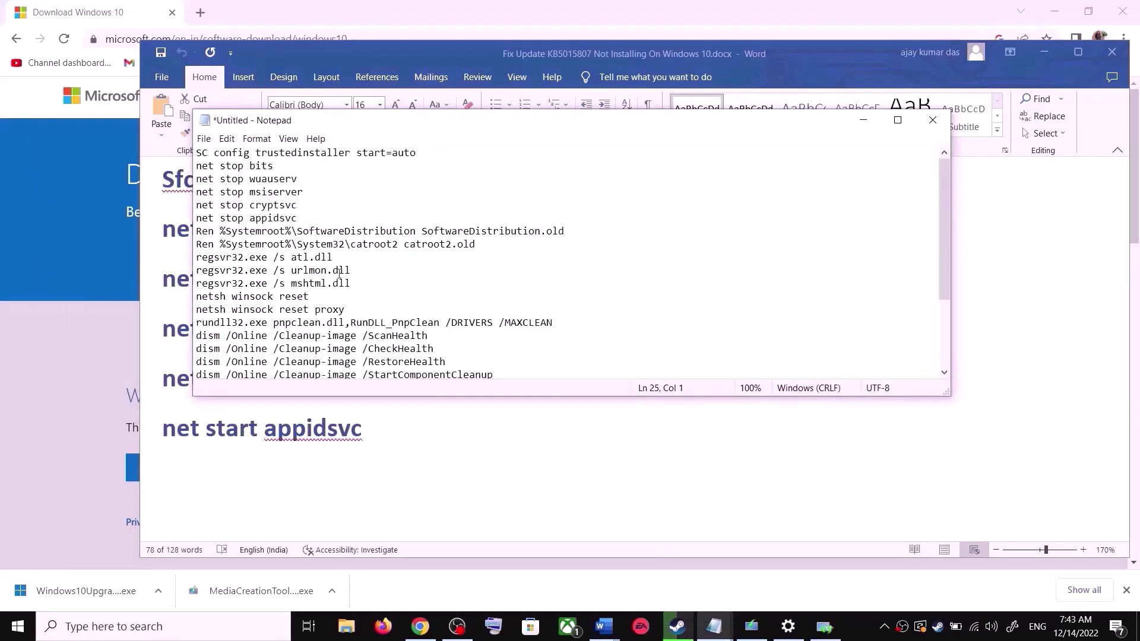
# - Save the commands as Wufix.bat with Save as type All Files, then show the desktop
pyautogui.click(204, 138)
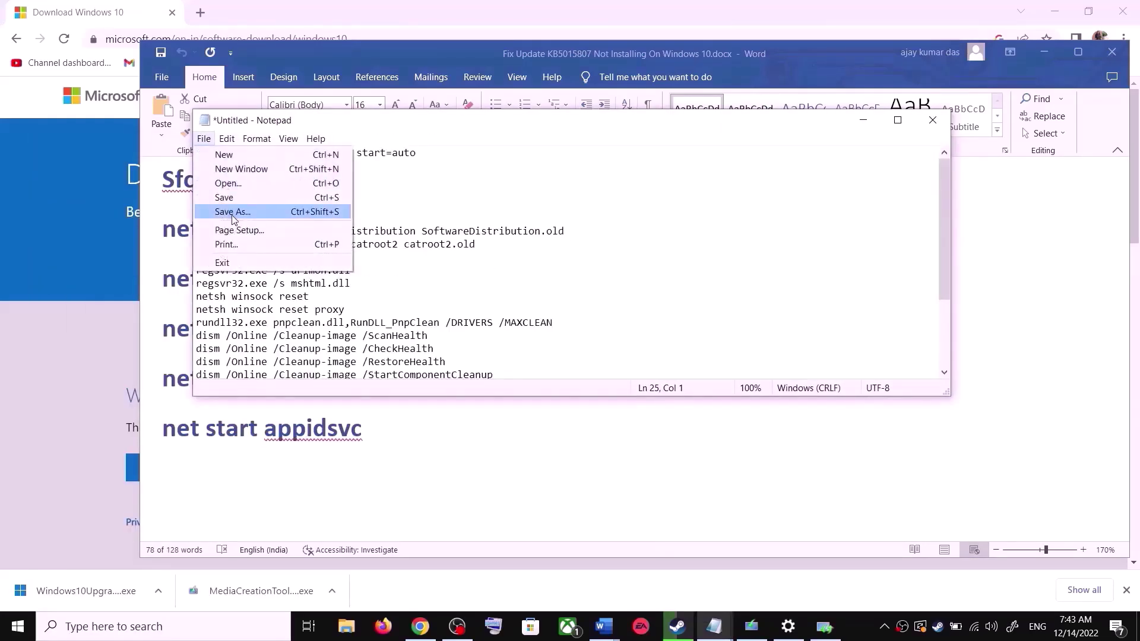
pyautogui.click(240, 213)
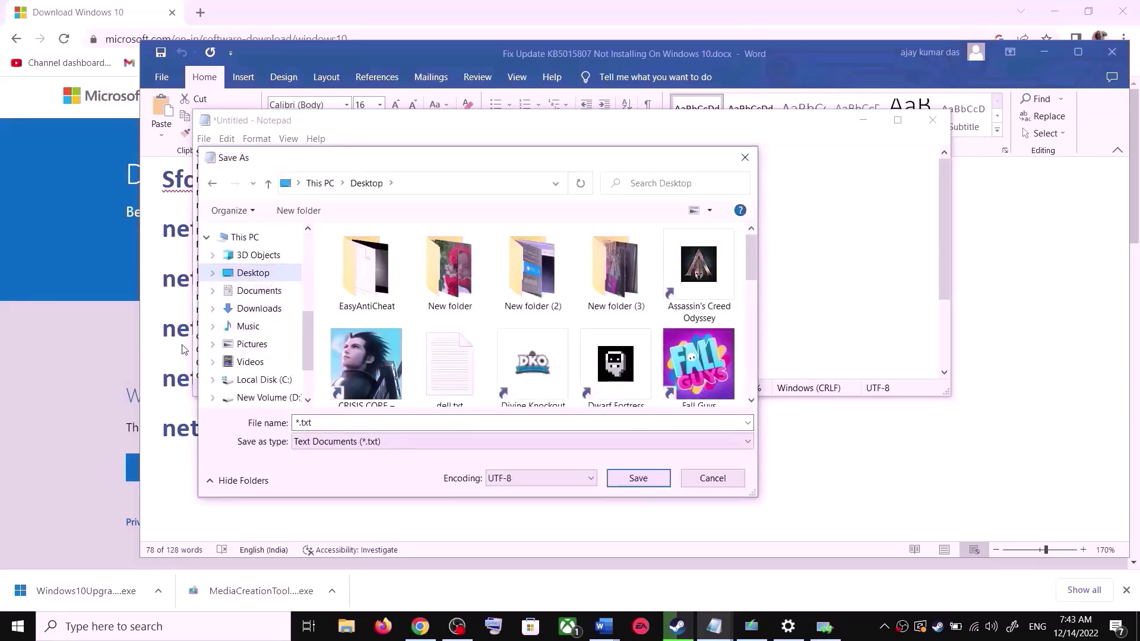
pyautogui.hotkey('alt', 'Tab')
pyautogui.scroll(-5, 315, 373)
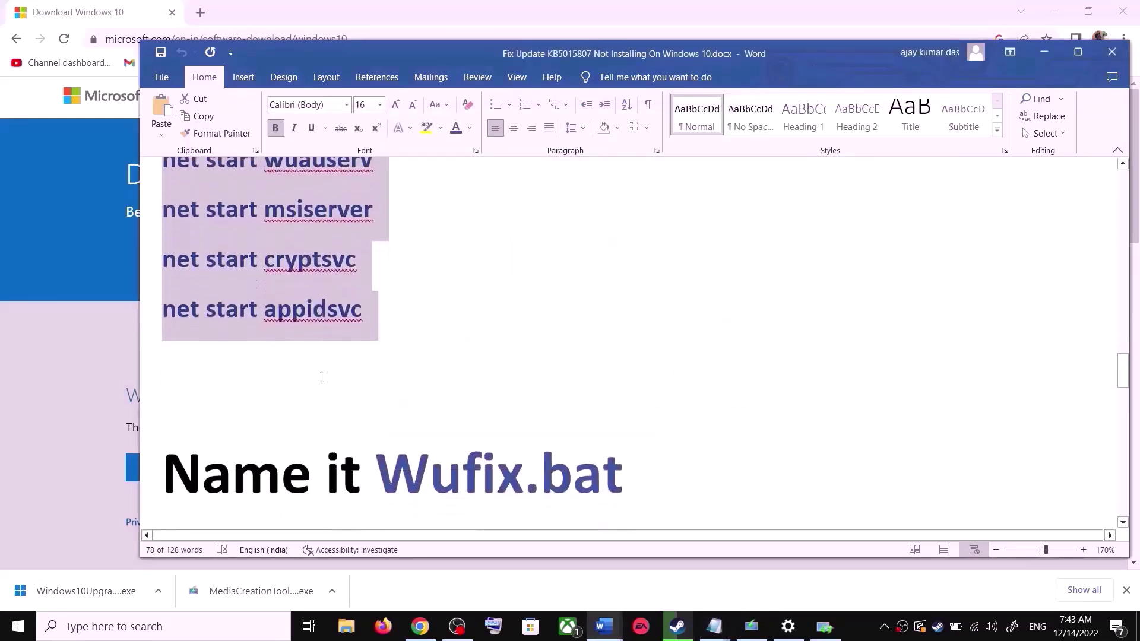
pyautogui.moveTo(631, 416); pyautogui.dragTo(438, 412)
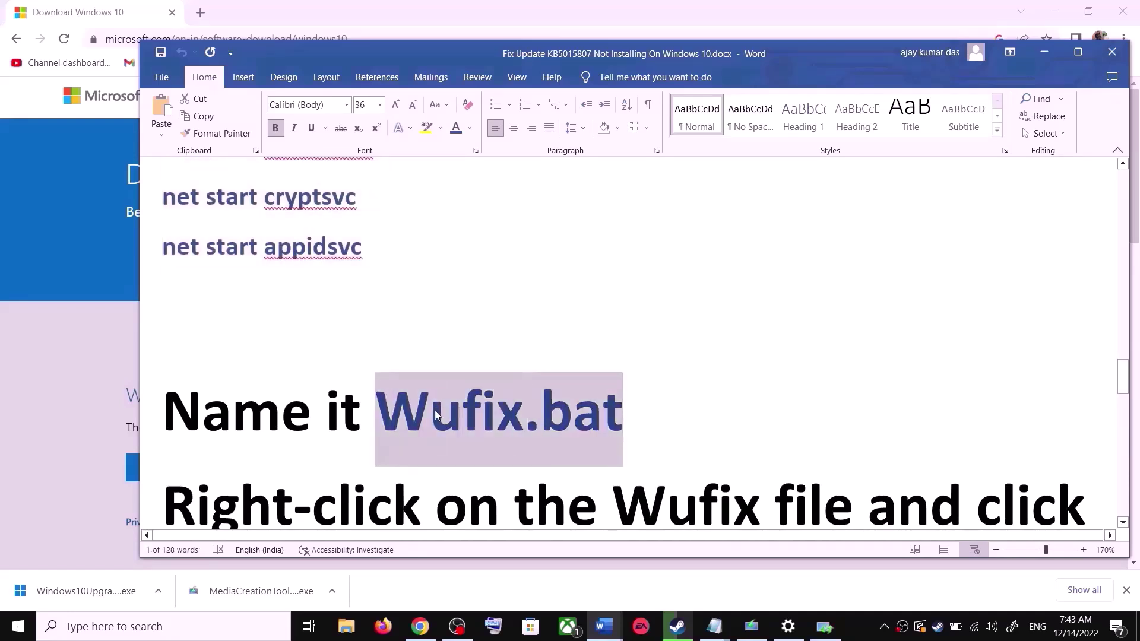
pyautogui.hotkey('alt', 'Tab')
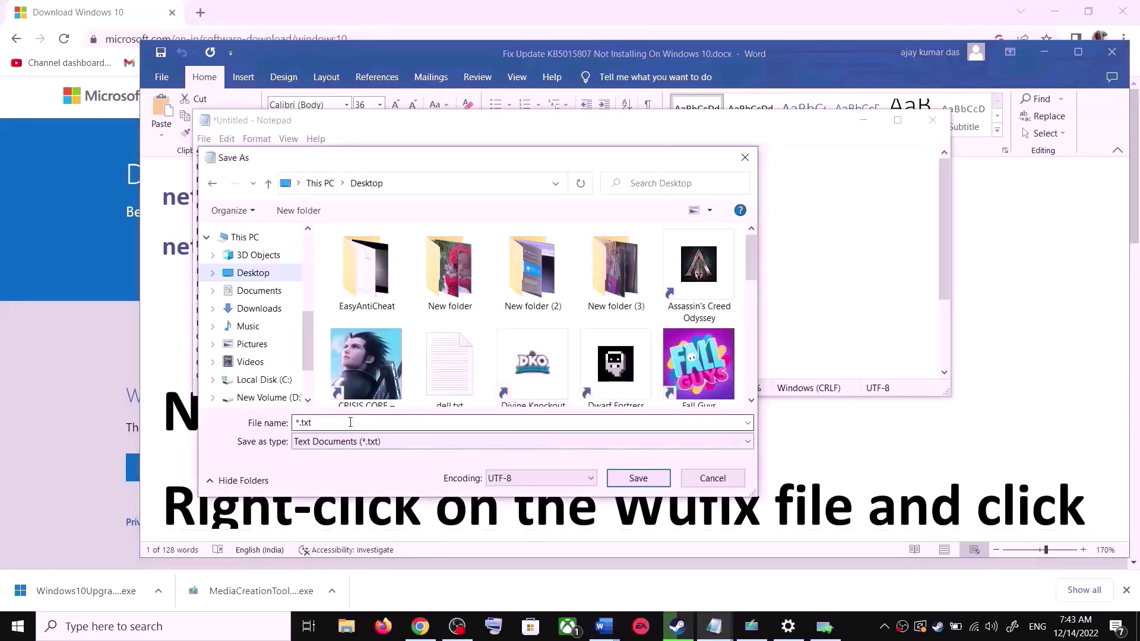
pyautogui.hotkey('ctrl', 'v')
pyautogui.click(341, 450)
pyautogui.click(327, 469)
pyautogui.click(639, 479)
pyautogui.press('super+d')
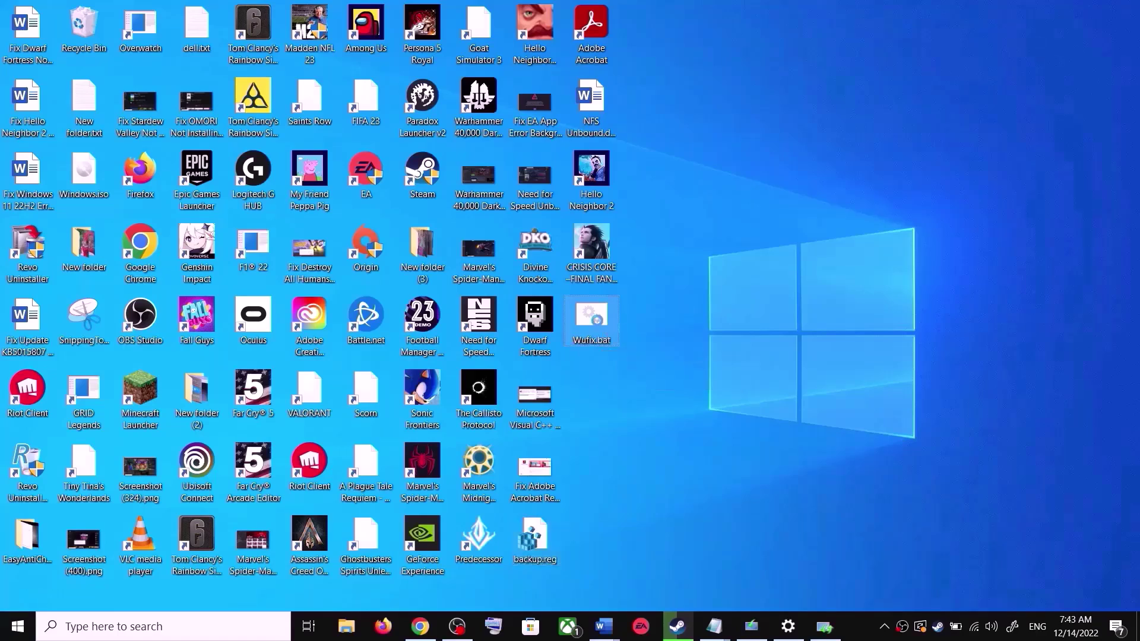
# - Run Wufix.bat as administrator and watch its Command Prompt output
pyautogui.rightClick(599, 326)
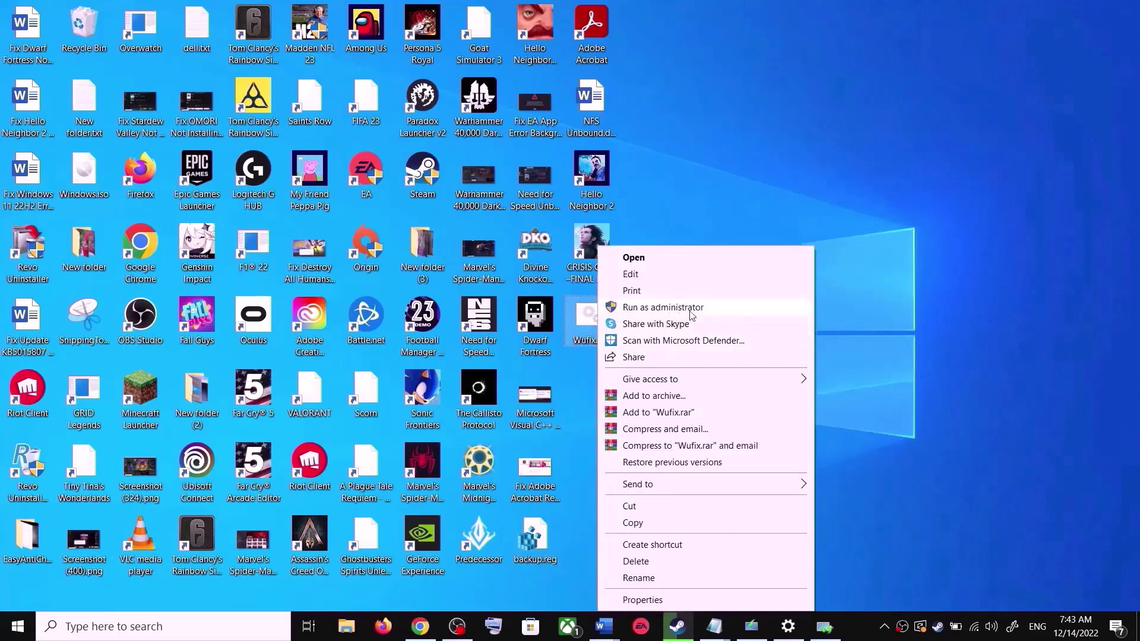
pyautogui.click(690, 310)
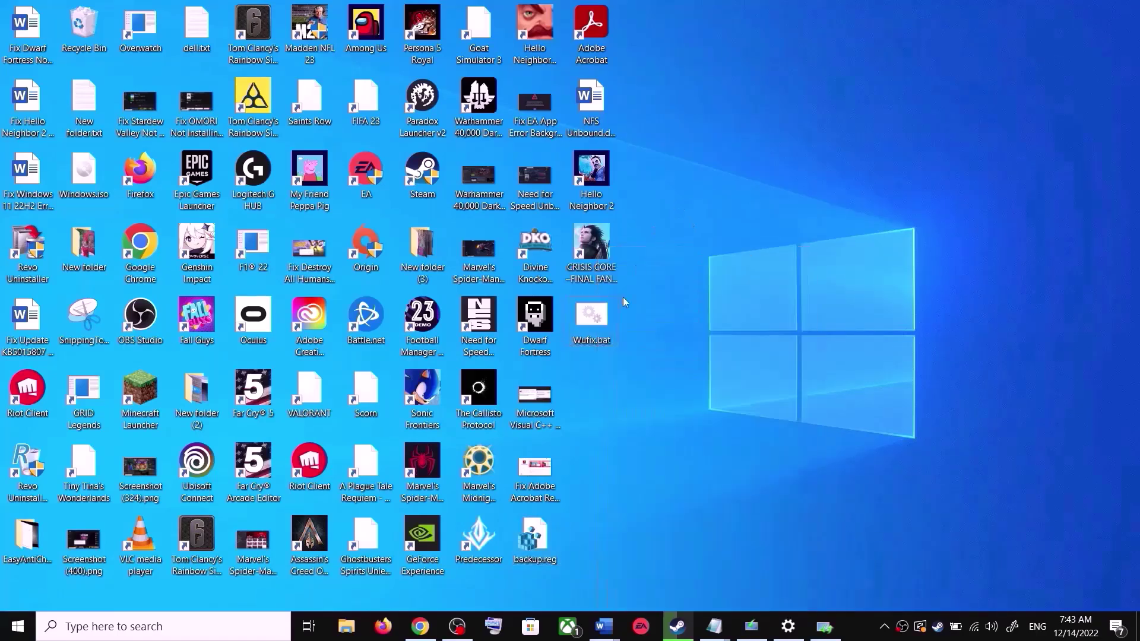
pyautogui.rightClick(591, 330)
pyautogui.click(666, 307)
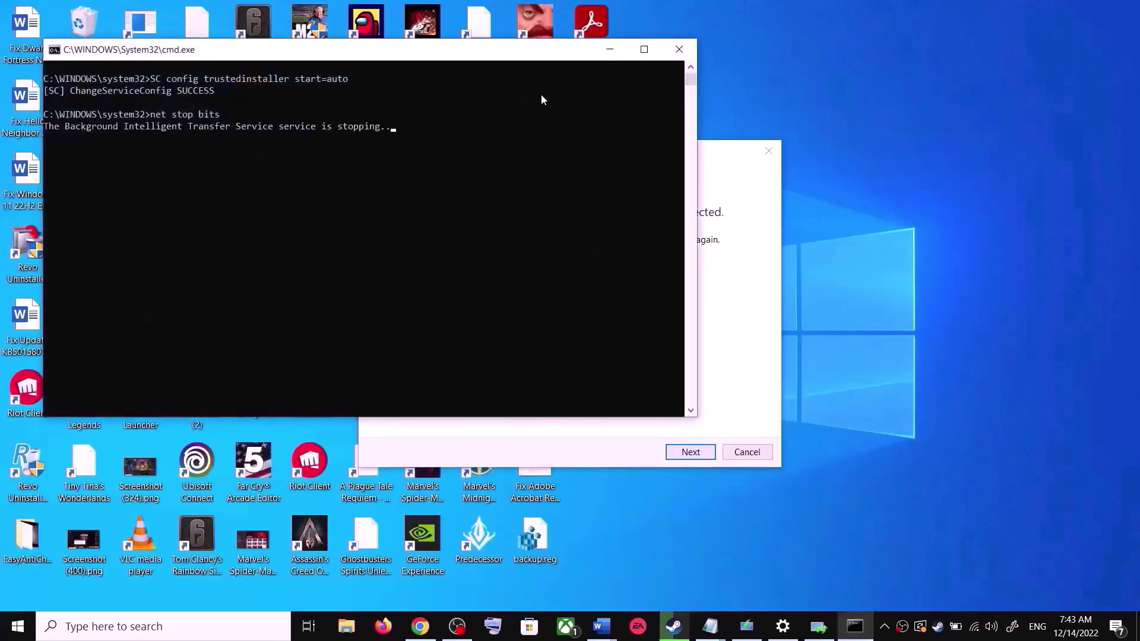
pyautogui.moveTo(515, 48); pyautogui.dragTo(645, 154)
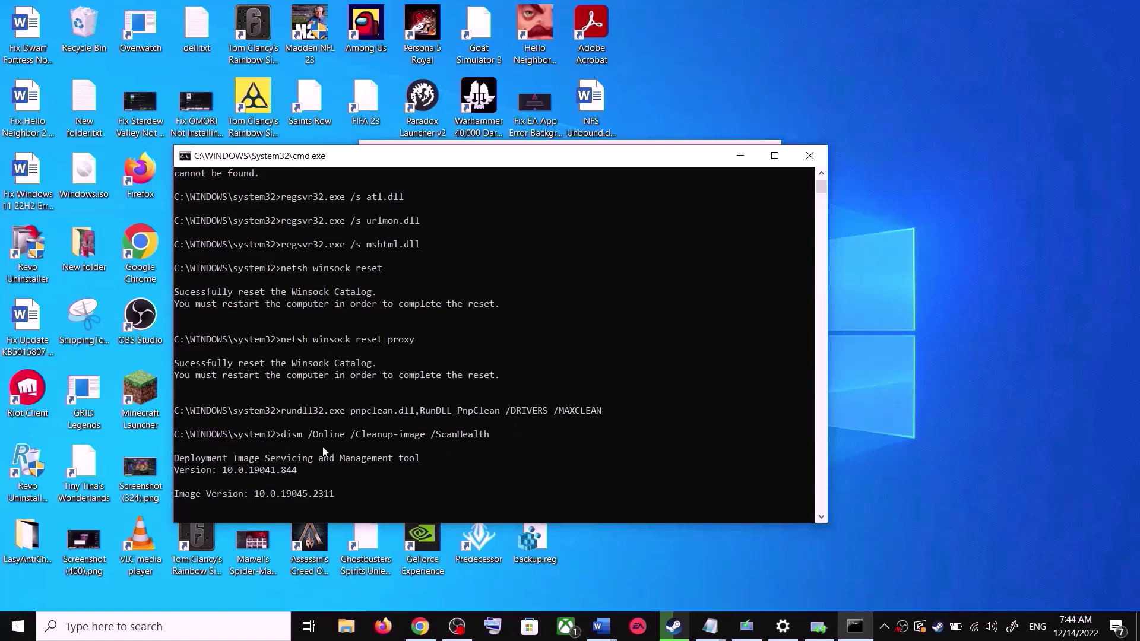
# - Check the Start menu's restart options without restarting, then close the Settings window
pyautogui.click(17, 627)
pyautogui.click(22, 595)
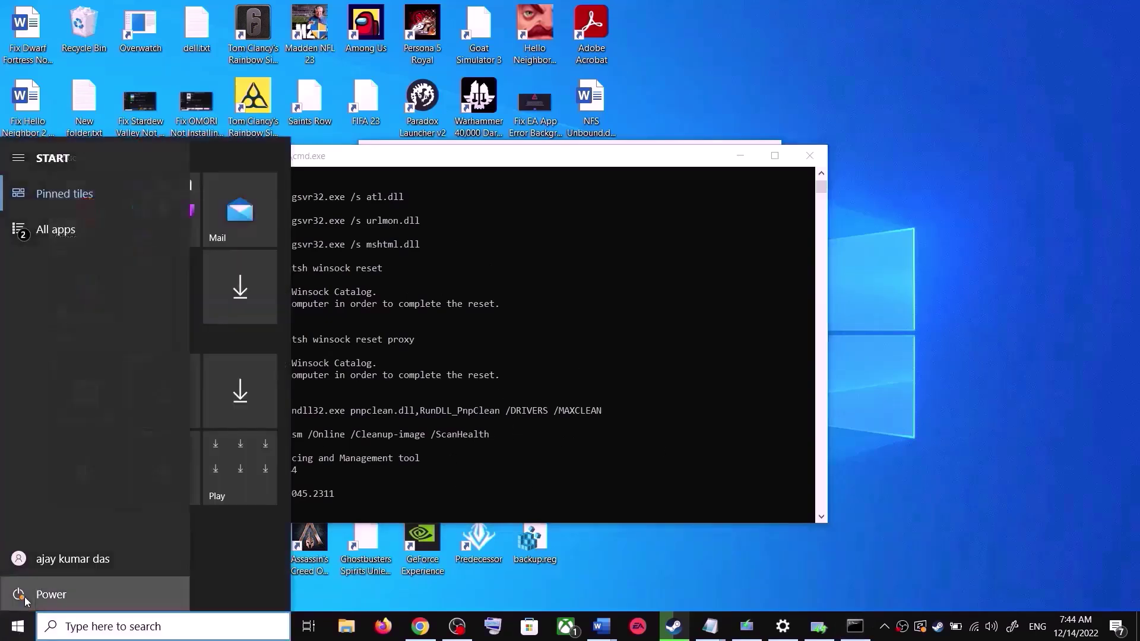
pyautogui.click(942, 399)
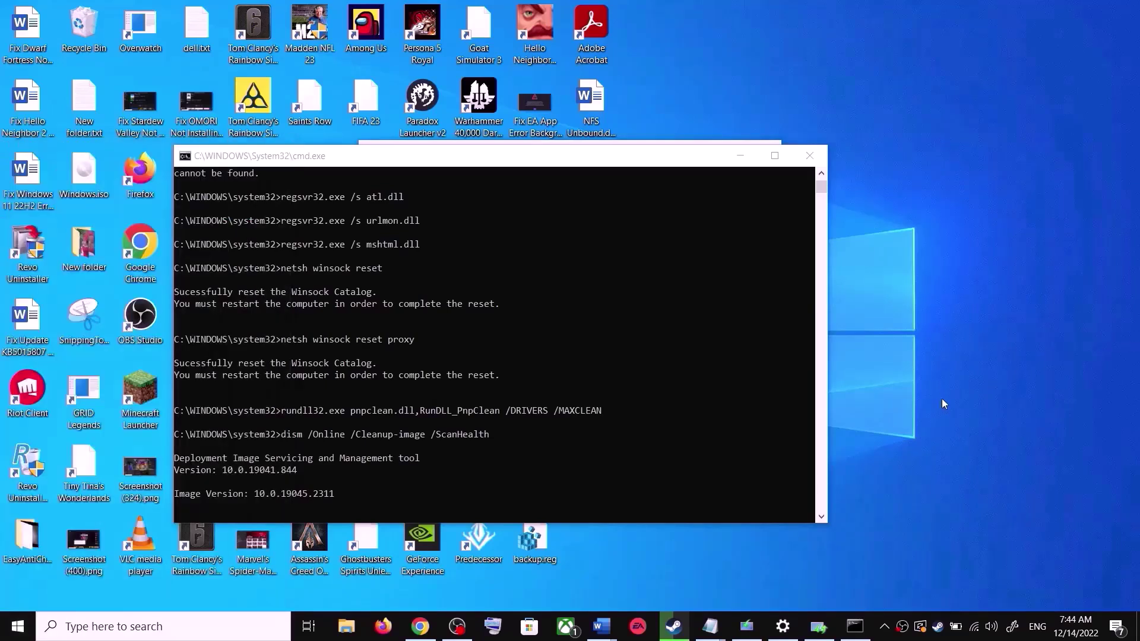
pyautogui.rightClick(782, 631)
pyautogui.click(778, 592)
# - Scroll the Fix Update notes down to the Step 4 Media Creation Tool section
pyautogui.moveTo(604, 628)
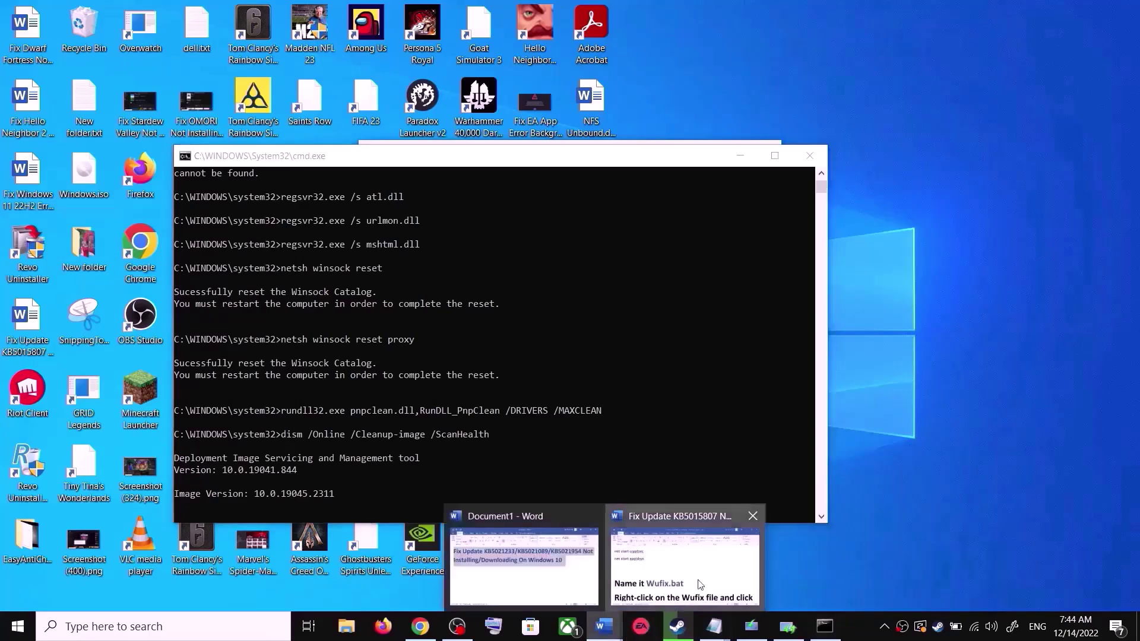
pyautogui.click(704, 594)
pyautogui.scroll(-5, 570, 387)
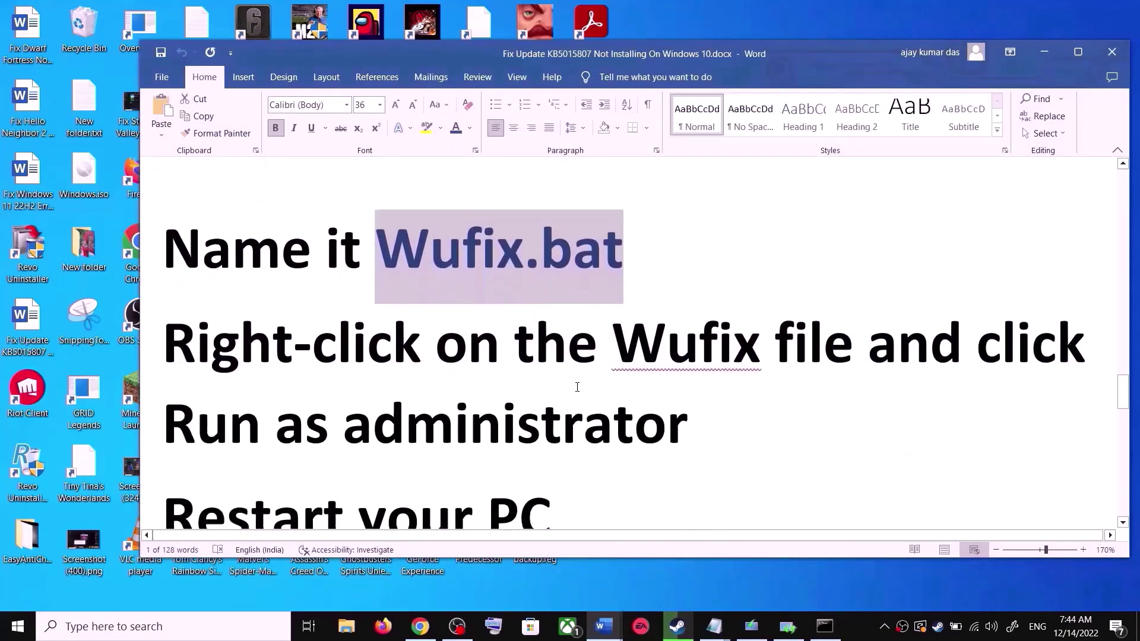
pyautogui.scroll(-3, 578, 387)
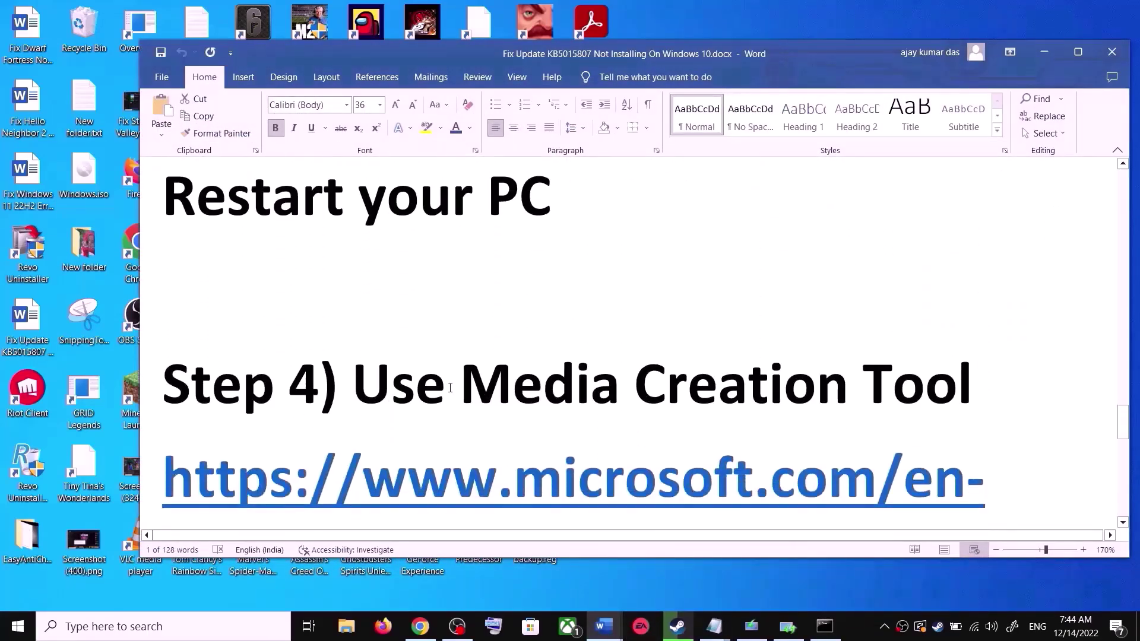
pyautogui.moveTo(408, 393); pyautogui.dragTo(980, 389)
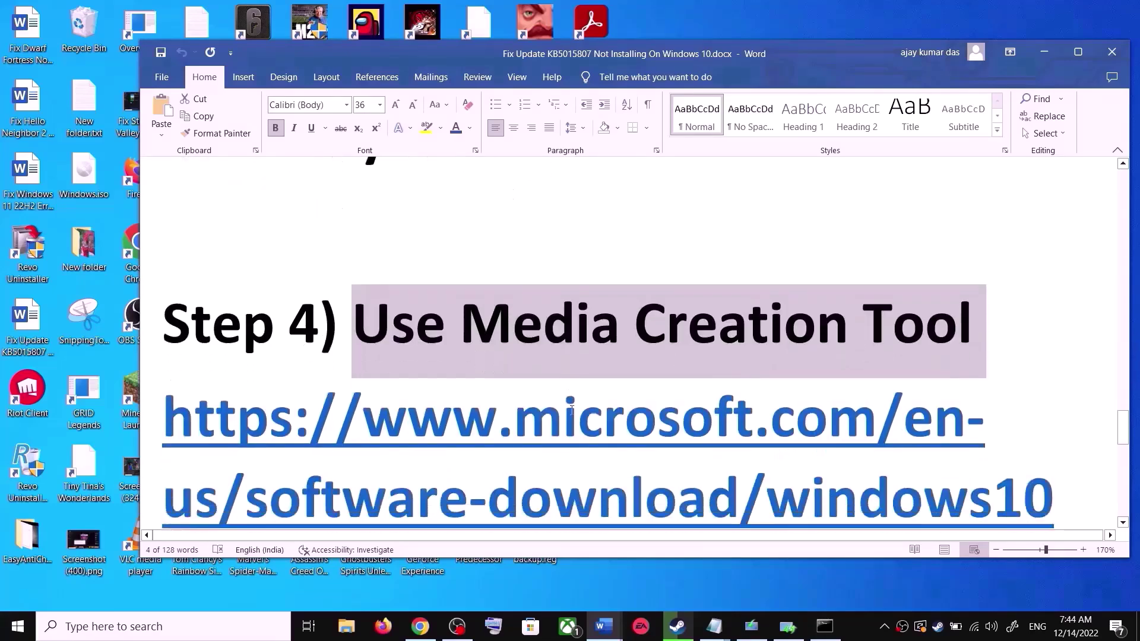
pyautogui.scroll(-2, 565, 413)
pyautogui.scroll(-1, 606, 395)
# - In Windows 10 Setup, accept the license terms and choose Upgrade this PC now
pyautogui.keyDown('ctrl'); pyautogui.click(604, 400); pyautogui.keyUp('ctrl')
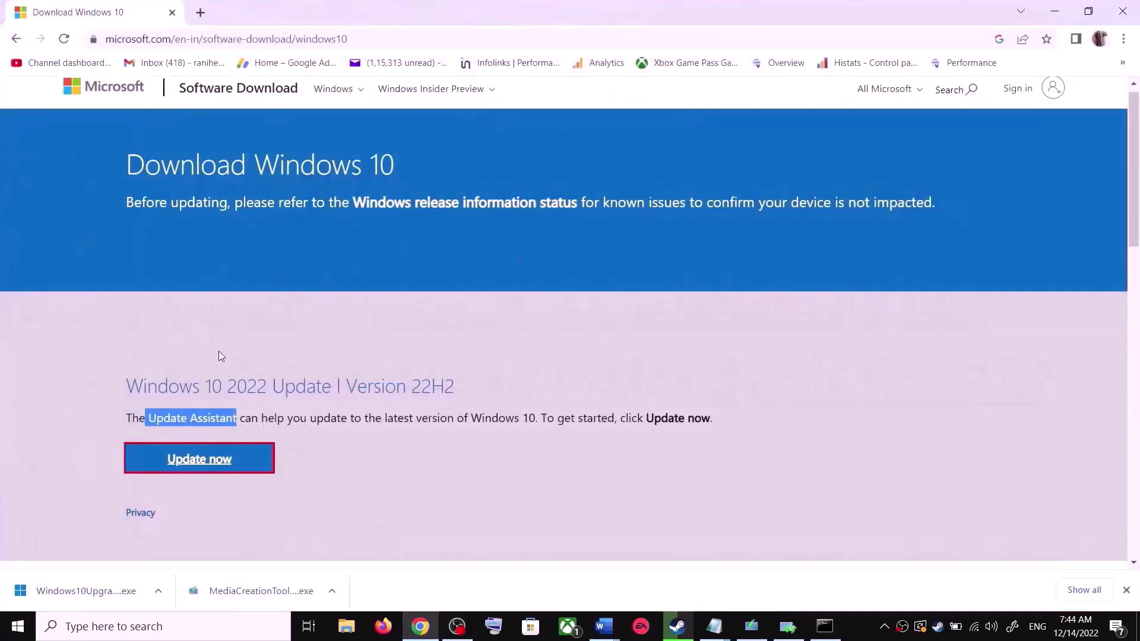
pyautogui.scroll(-5, 220, 355)
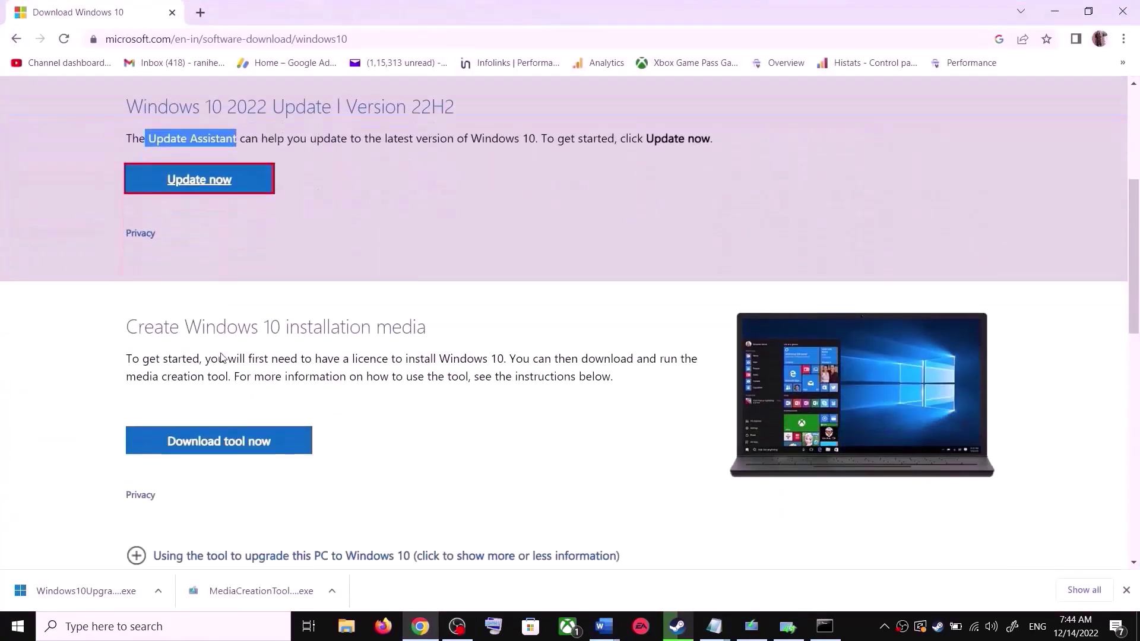
pyautogui.moveTo(136, 369); pyautogui.dragTo(237, 369)
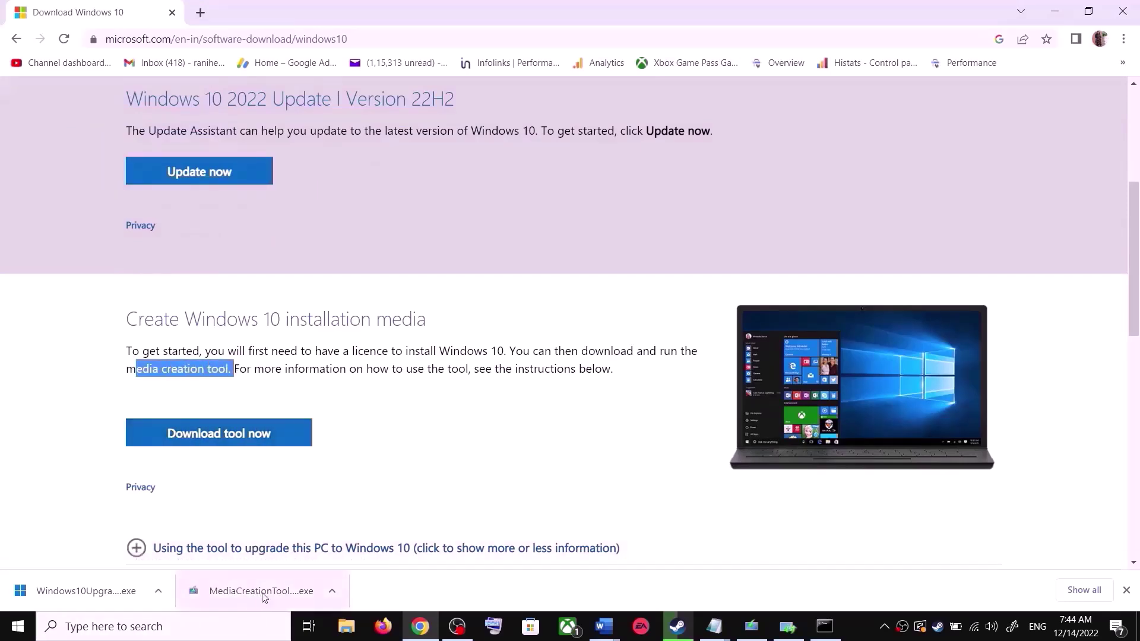
pyautogui.click(751, 626)
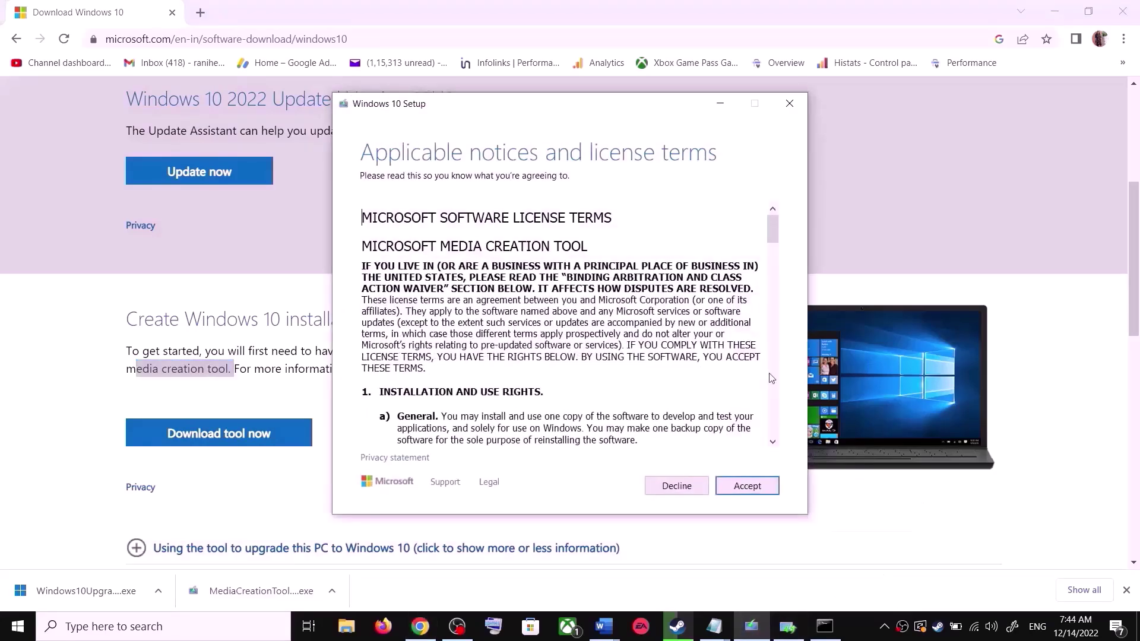
pyautogui.click(772, 490)
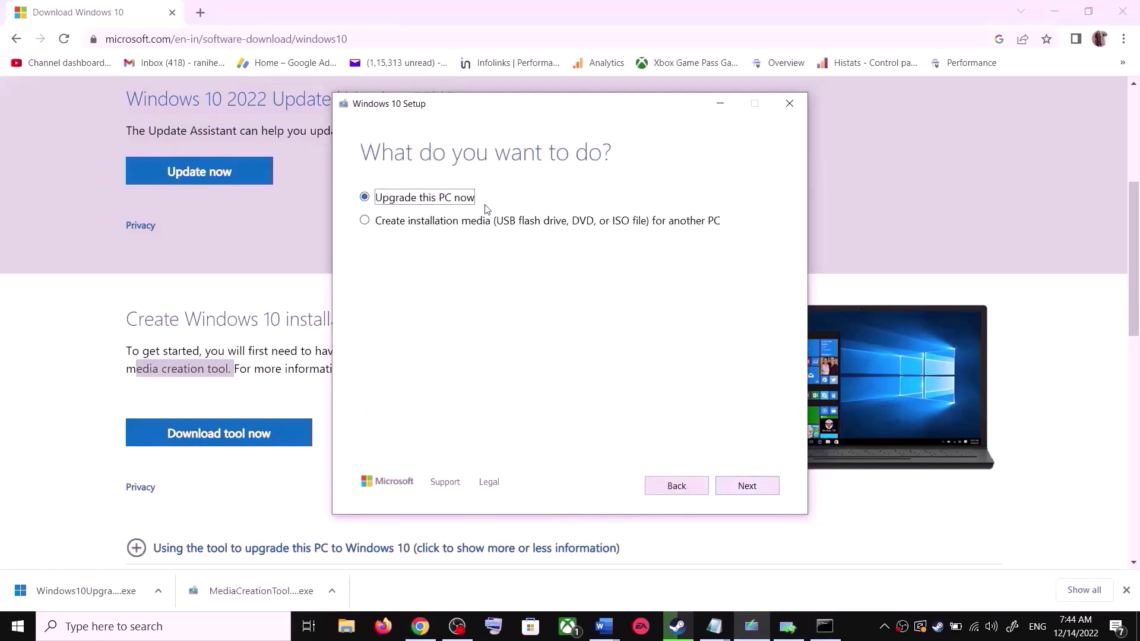
pyautogui.click(759, 486)
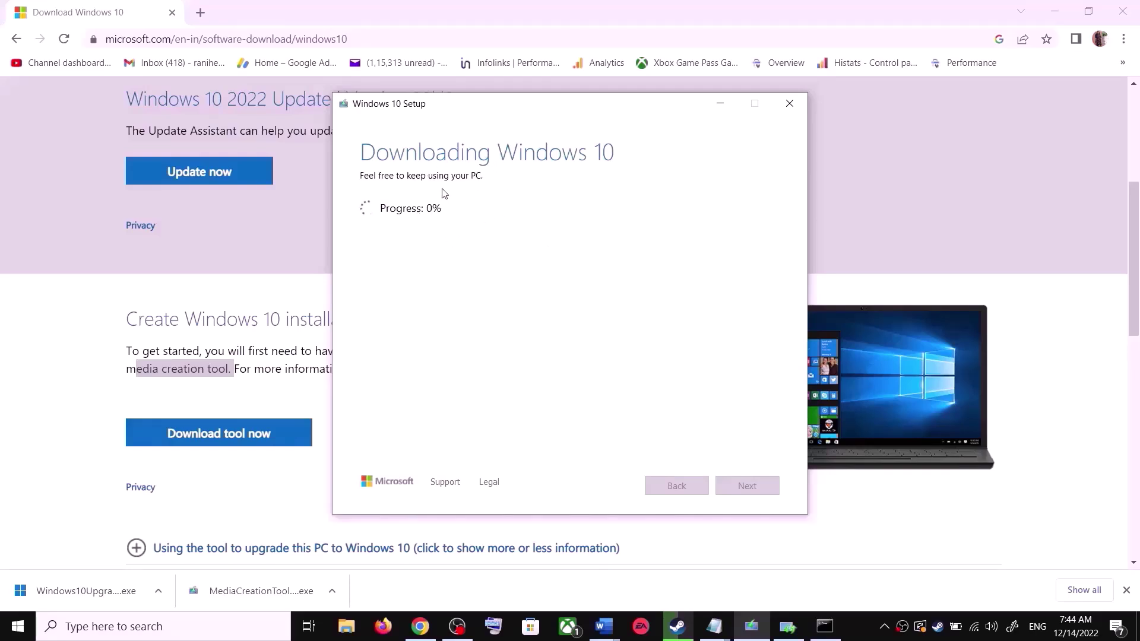
pyautogui.moveTo(606, 628)
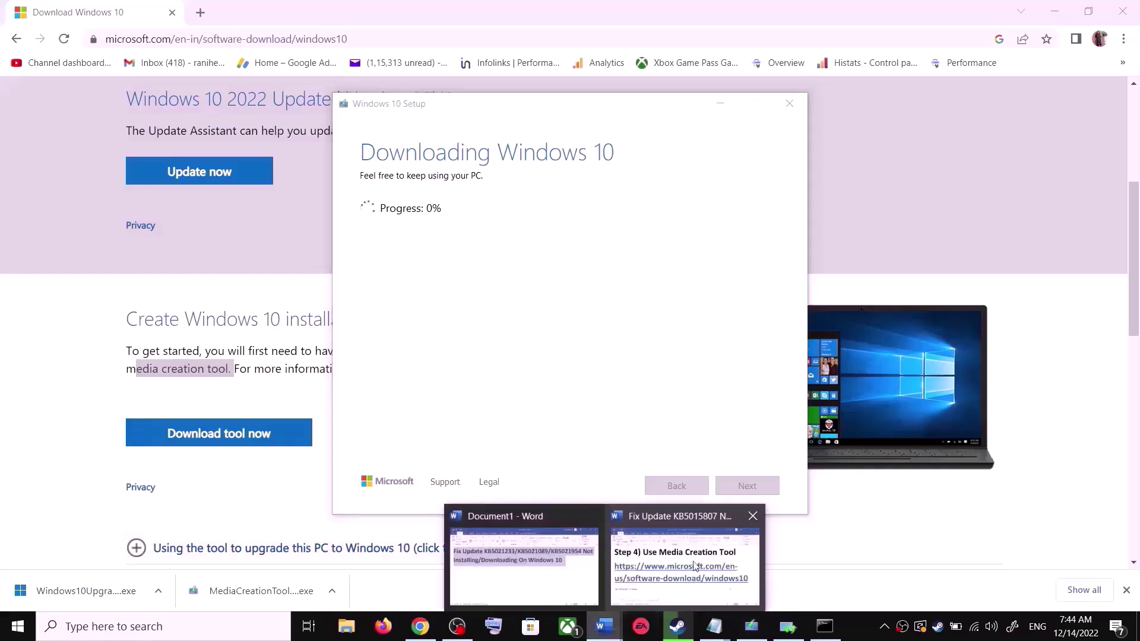
pyautogui.click(725, 579)
# - Maximize the Word notes and scroll to the Ready to install screenshot with its Install button
pyautogui.scroll(-2, 791, 377)
pyautogui.scroll(-2, 791, 377)
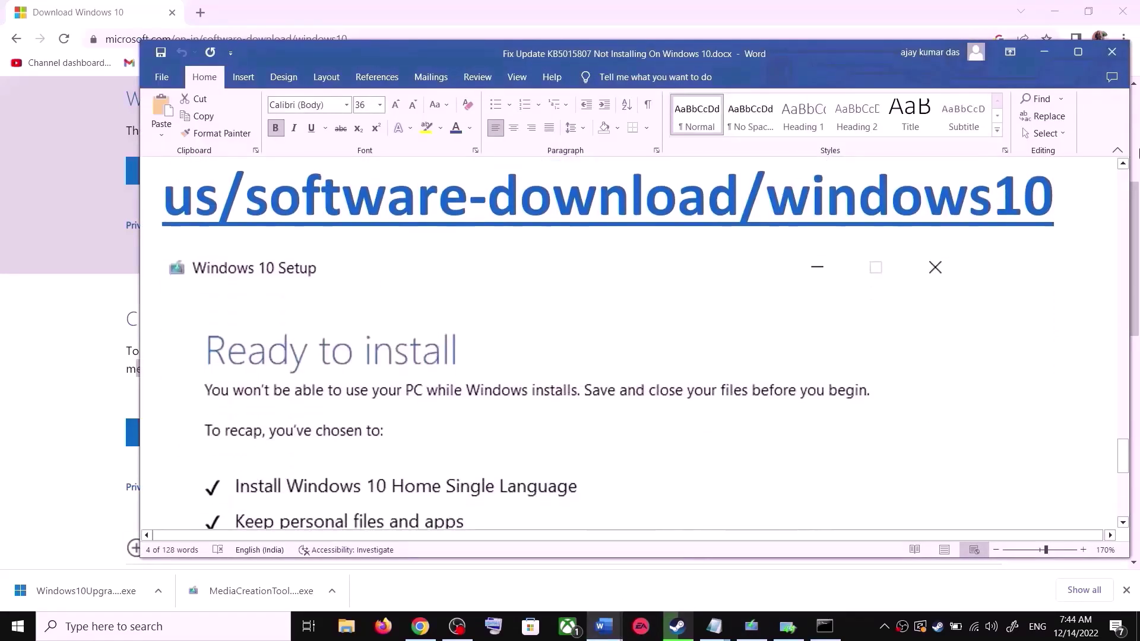
pyautogui.click(1078, 52)
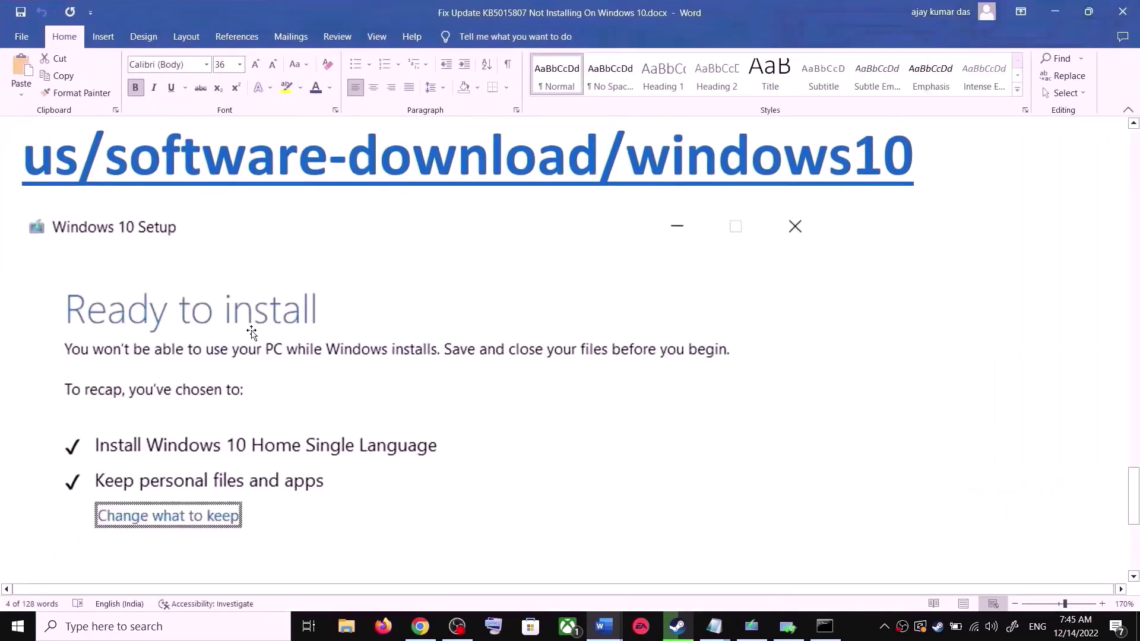
pyautogui.scroll(-2, 250, 333)
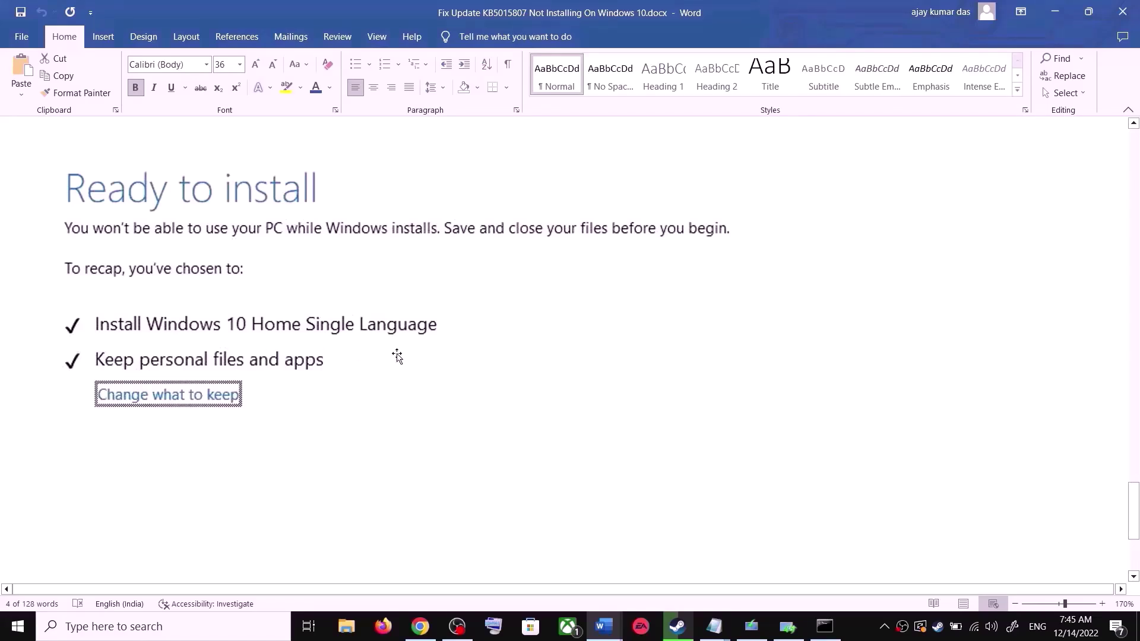
pyautogui.scroll(-4, 397, 356)
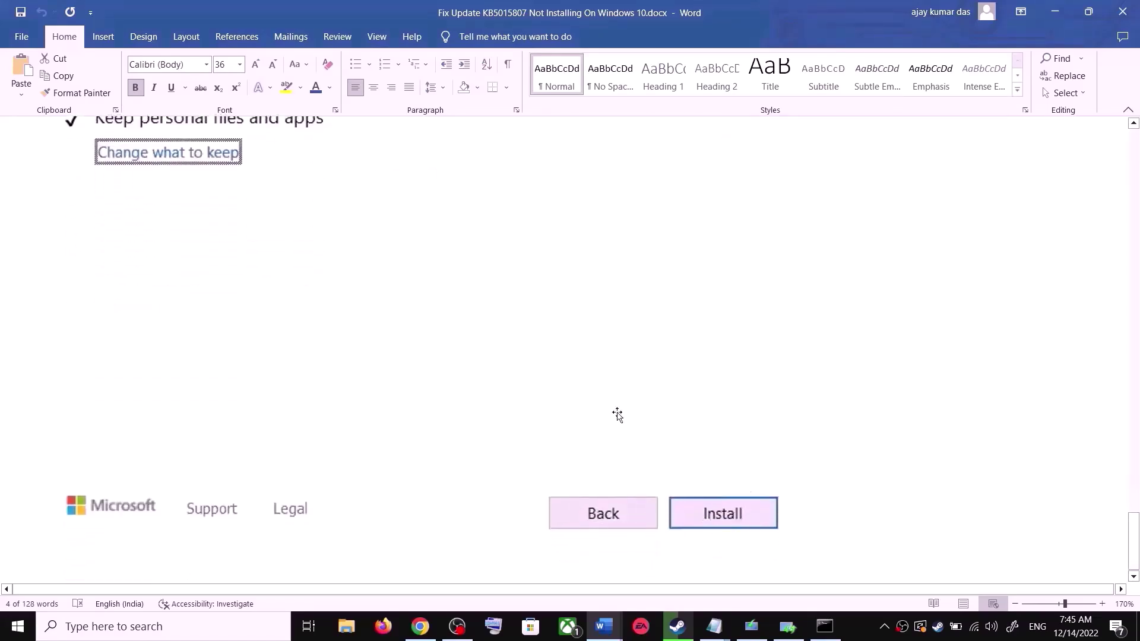
pyautogui.scroll(5, 581, 412)
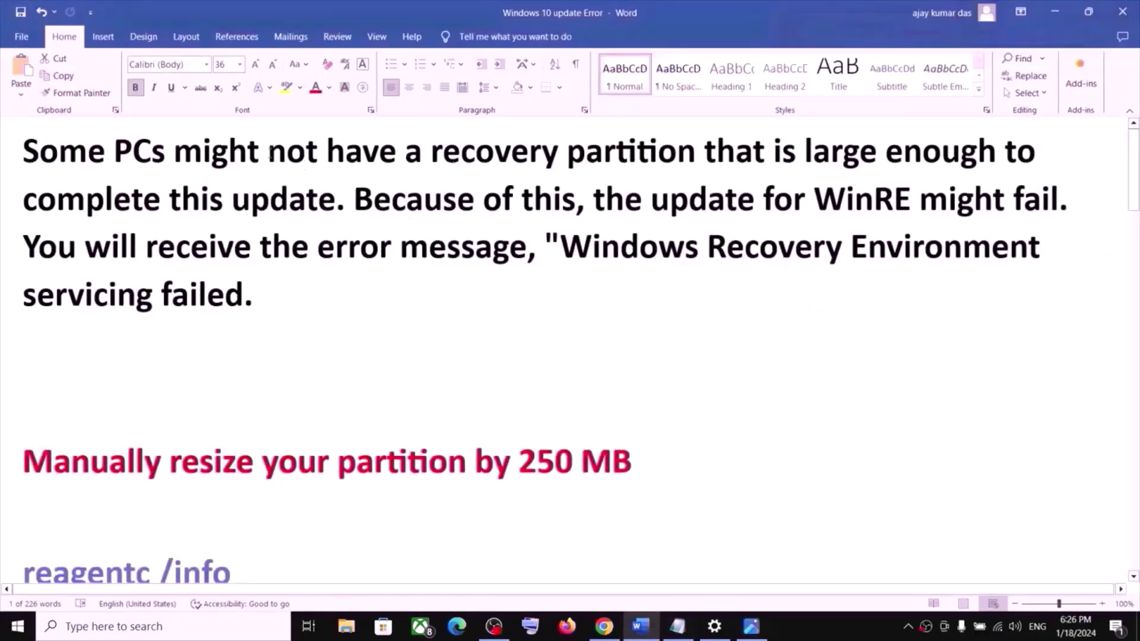
# - In the 'Manually resize your partition by 250 MB' notes, copy the reagentc /info command
pyautogui.moveTo(255, 156); pyautogui.dragTo(663, 166)
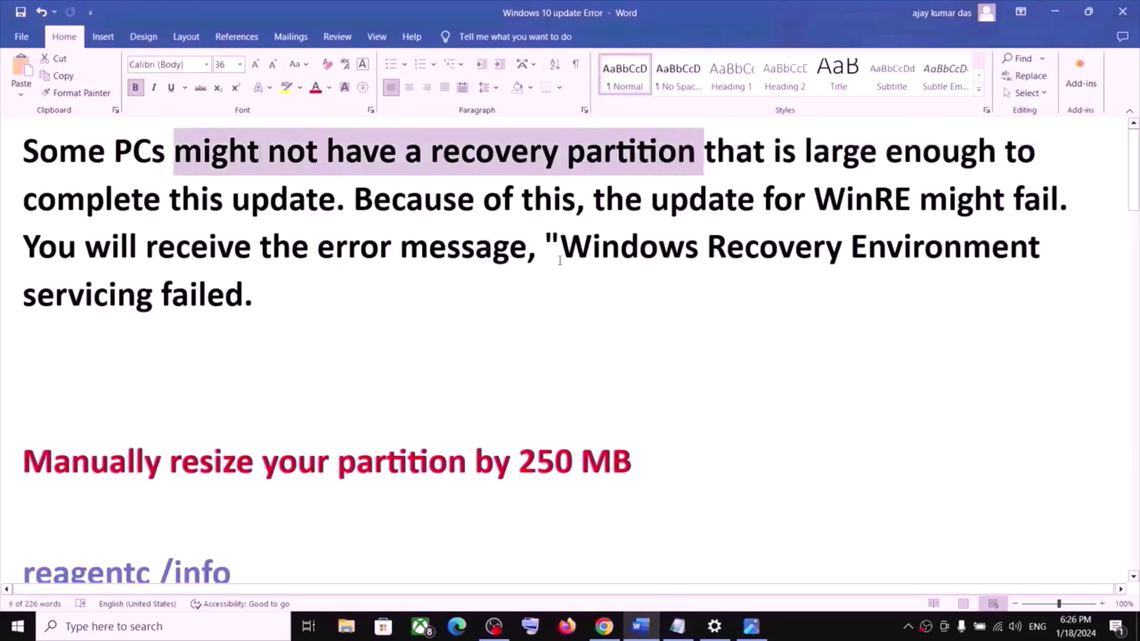
pyautogui.scroll(-5, 293, 377)
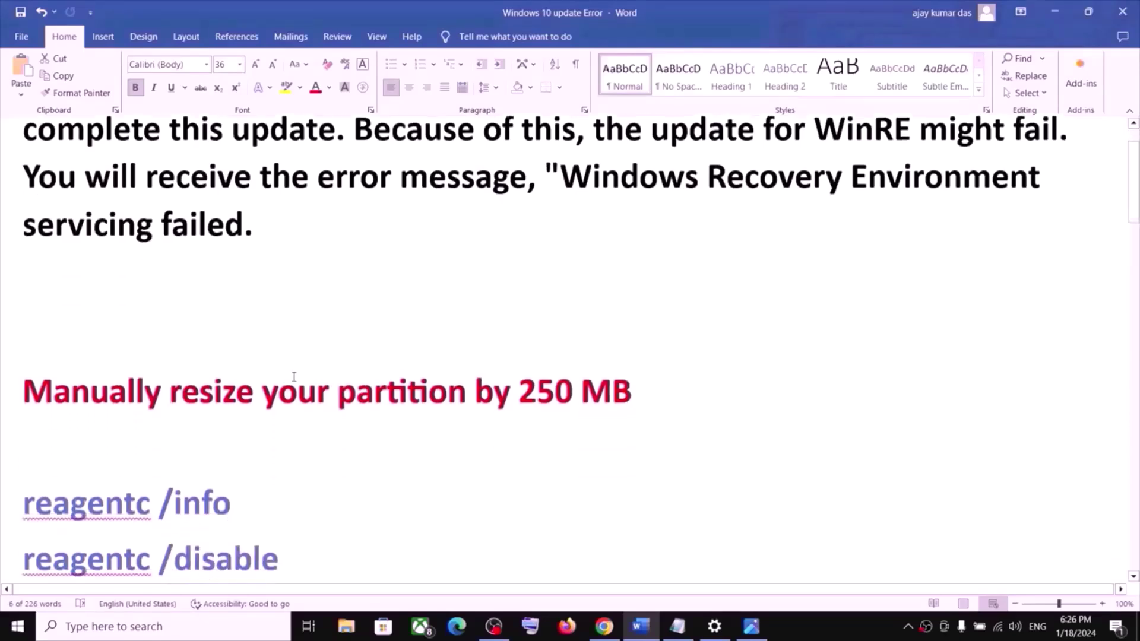
pyautogui.moveTo(140, 285); pyautogui.dragTo(476, 315)
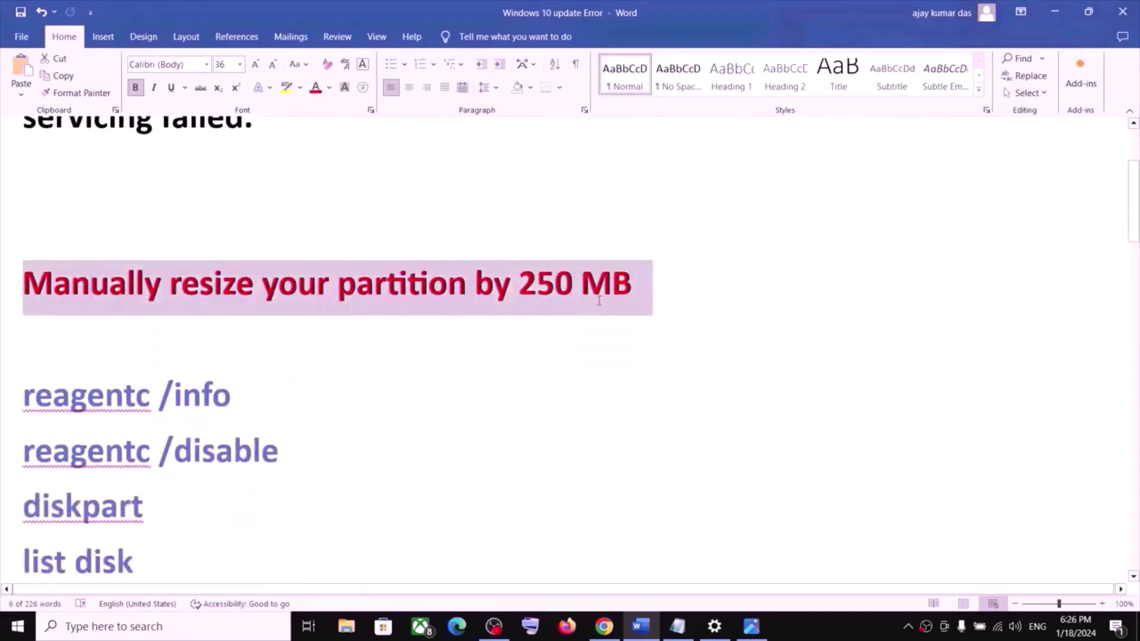
pyautogui.scroll(-2, 310, 412)
pyautogui.scroll(-2, 309, 408)
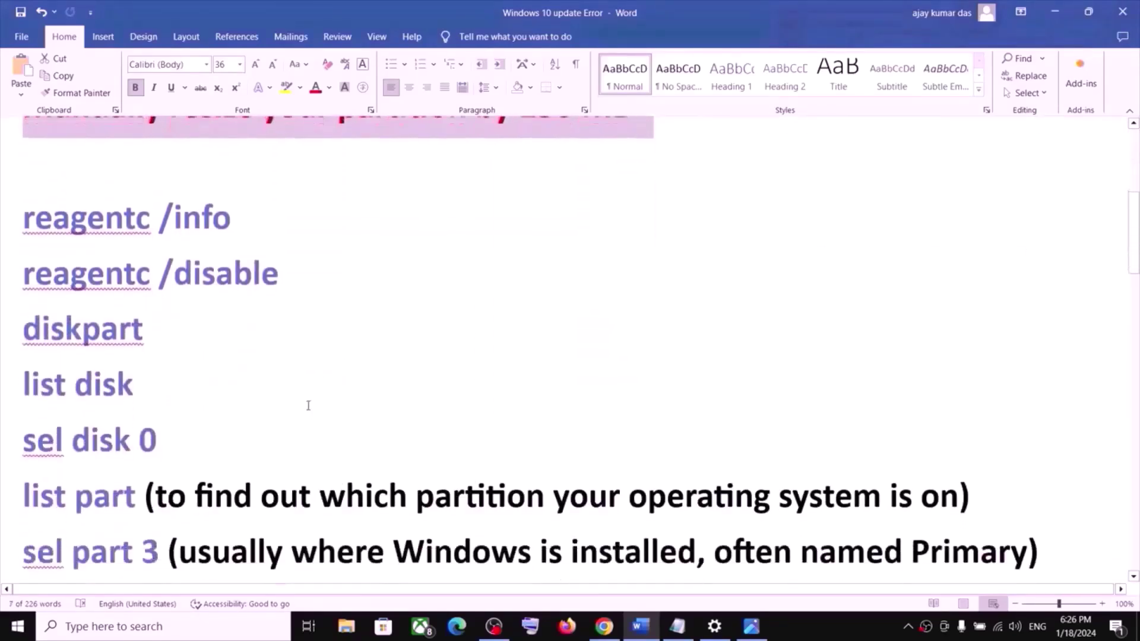
pyautogui.moveTo(251, 215); pyautogui.dragTo(78, 221)
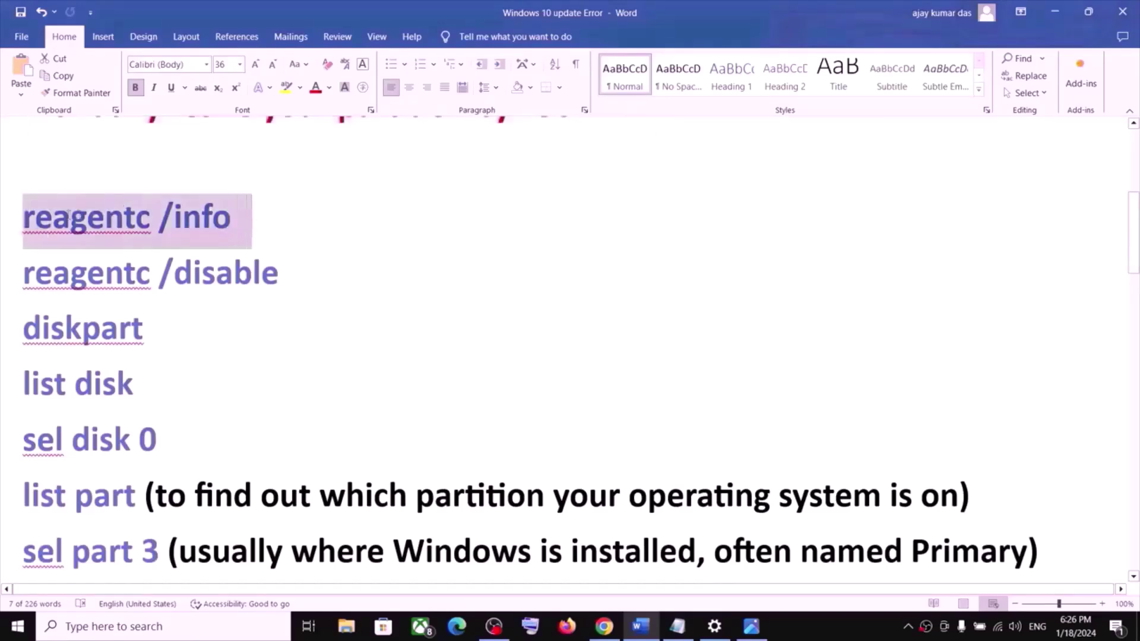
pyautogui.rightClick(78, 222)
pyautogui.click(133, 275)
# - Search for cmd, run Command Prompt as administrator, and centre its window
pyautogui.click(100, 635)
pyautogui.write('cmd')
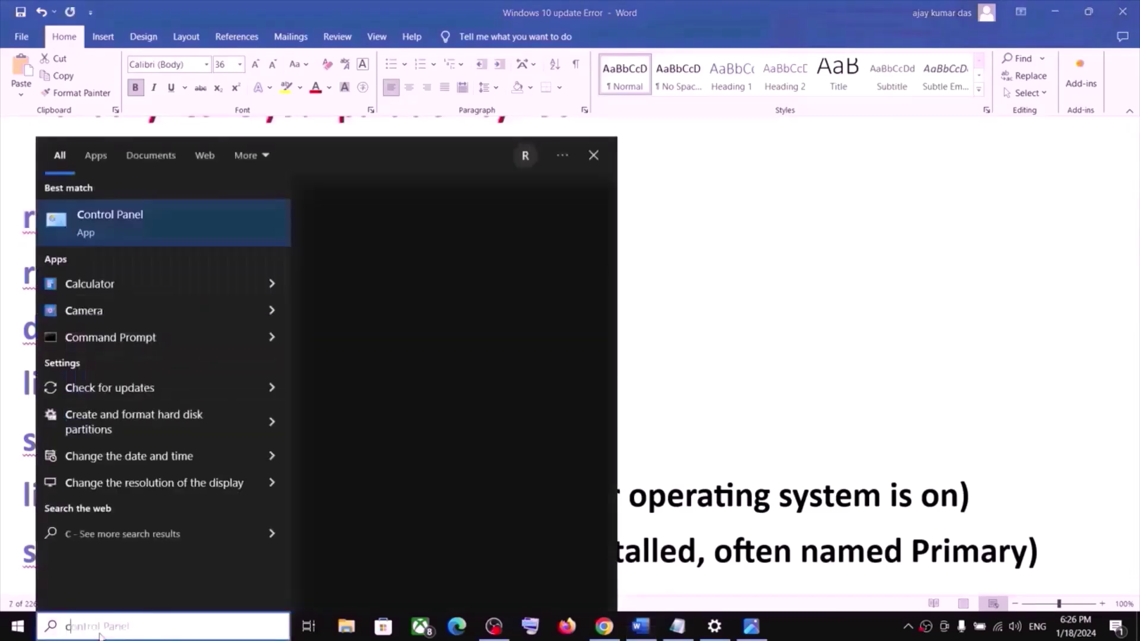
pyautogui.rightClick(134, 220)
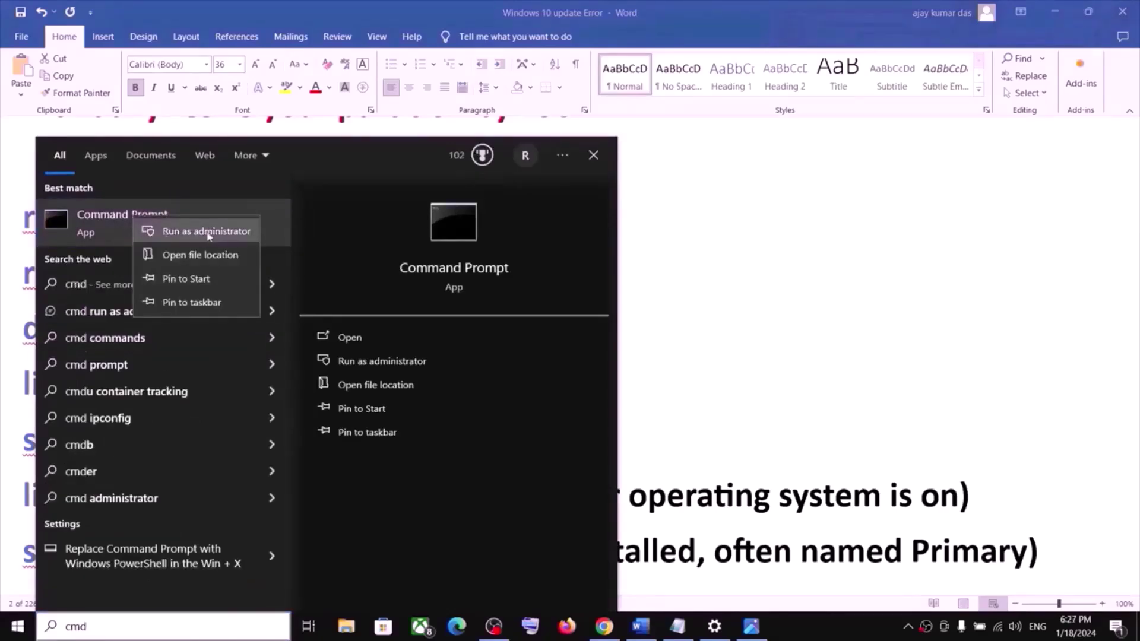
pyautogui.click(208, 233)
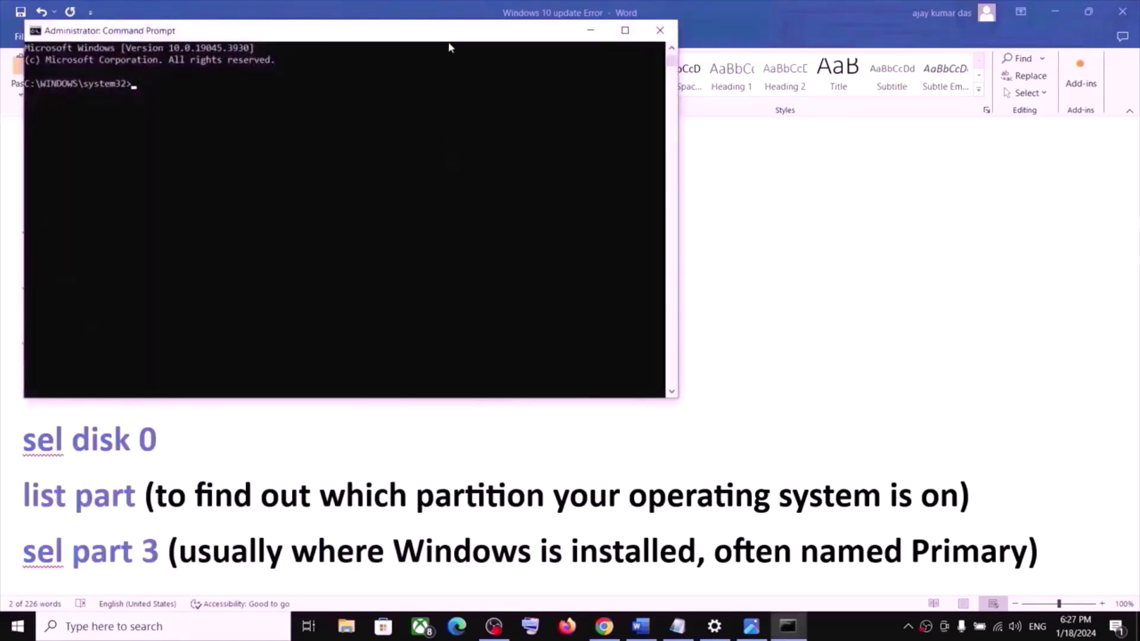
pyautogui.moveTo(448, 42); pyautogui.dragTo(702, 193)
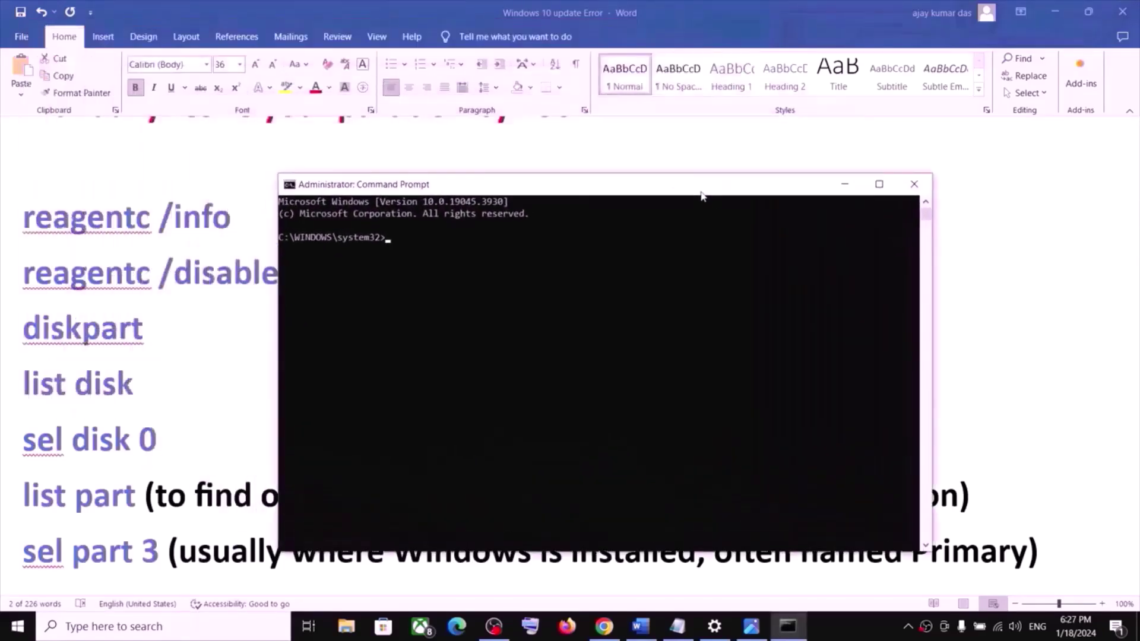
# - Run reagentc /info, then copy and run reagentc /disable to turn off WinRE
pyautogui.hotkey('ctrl', 'v')
pyautogui.press('Return')
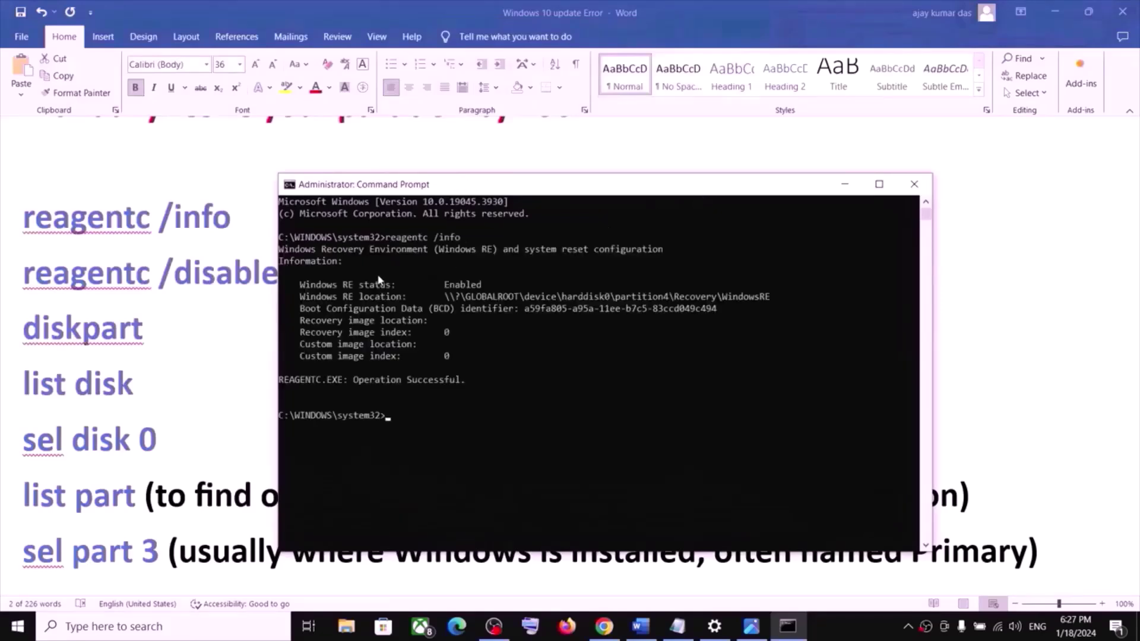
pyautogui.click(202, 274)
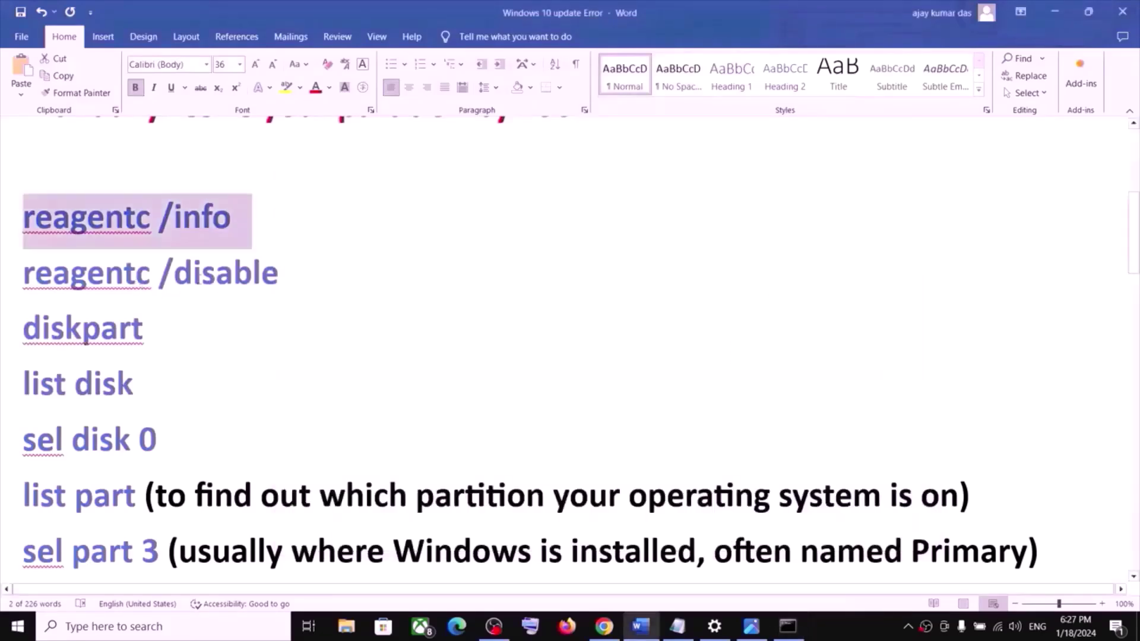
pyautogui.tripleClick(201, 280)
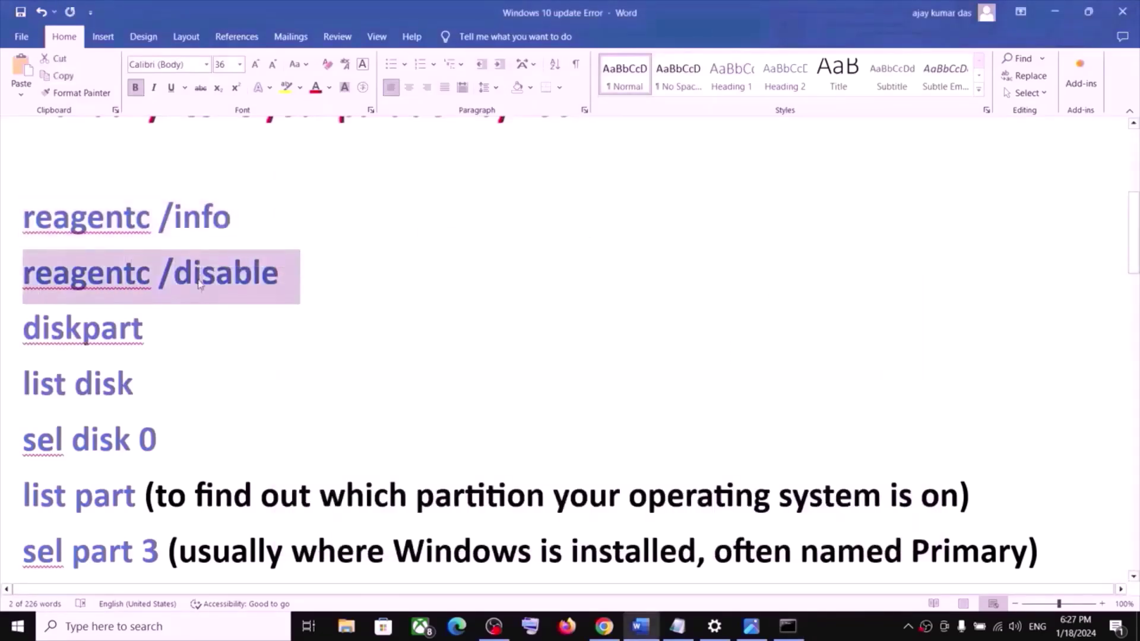
pyautogui.hotkey('alt', 'Tab')
pyautogui.hotkey('ctrl', 'v')
pyautogui.press('Return')
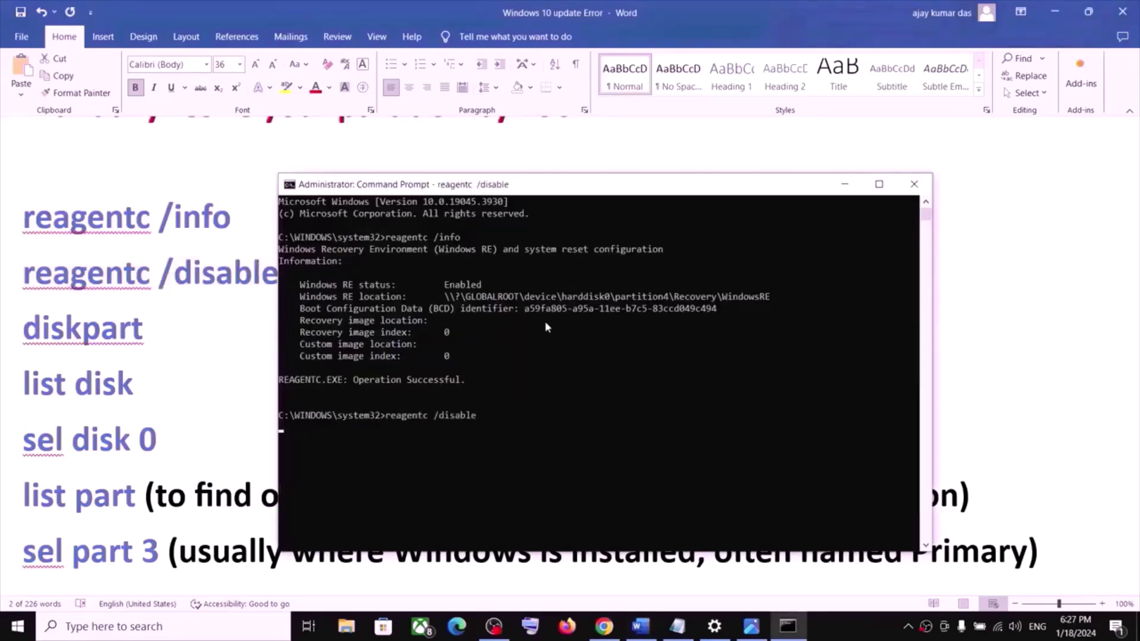
# - Copy the diskpart line from the notes and run it in the admin console
pyautogui.hotkey('alt', 'Tab')
pyautogui.tripleClick(107, 336)
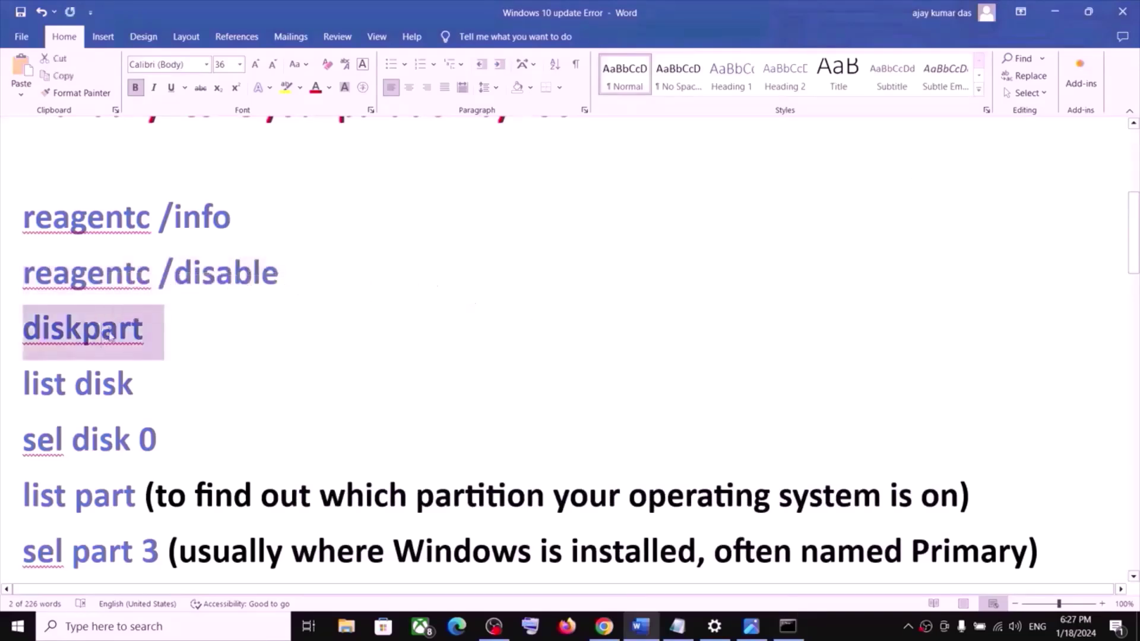
pyautogui.hotkey('alt', 'Tab')
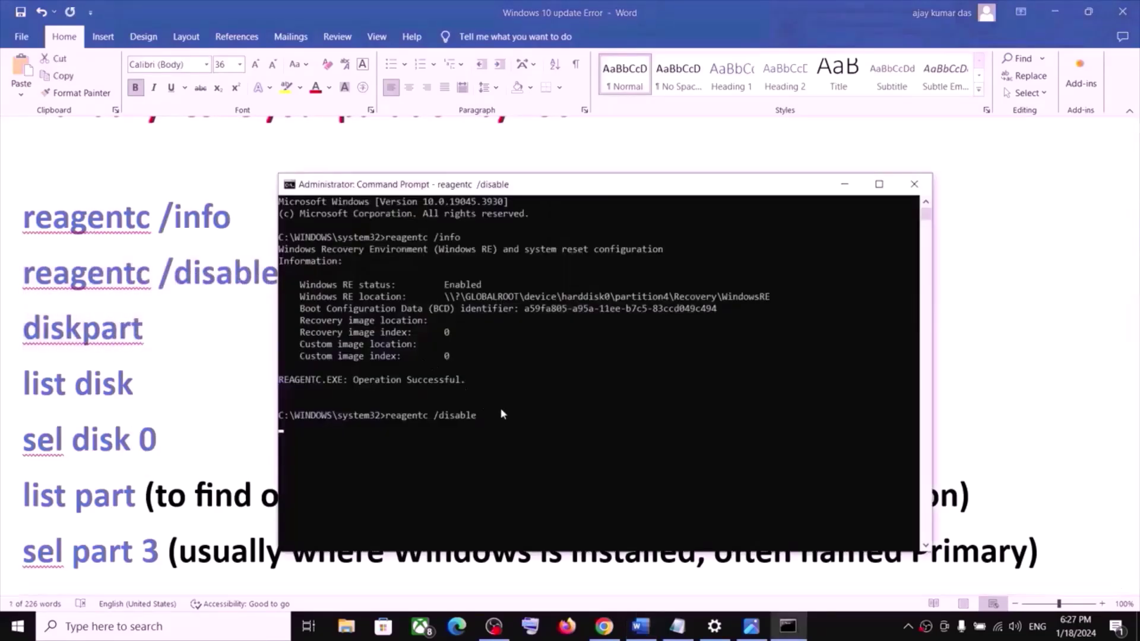
pyautogui.hotkey('ctrl', 'v')
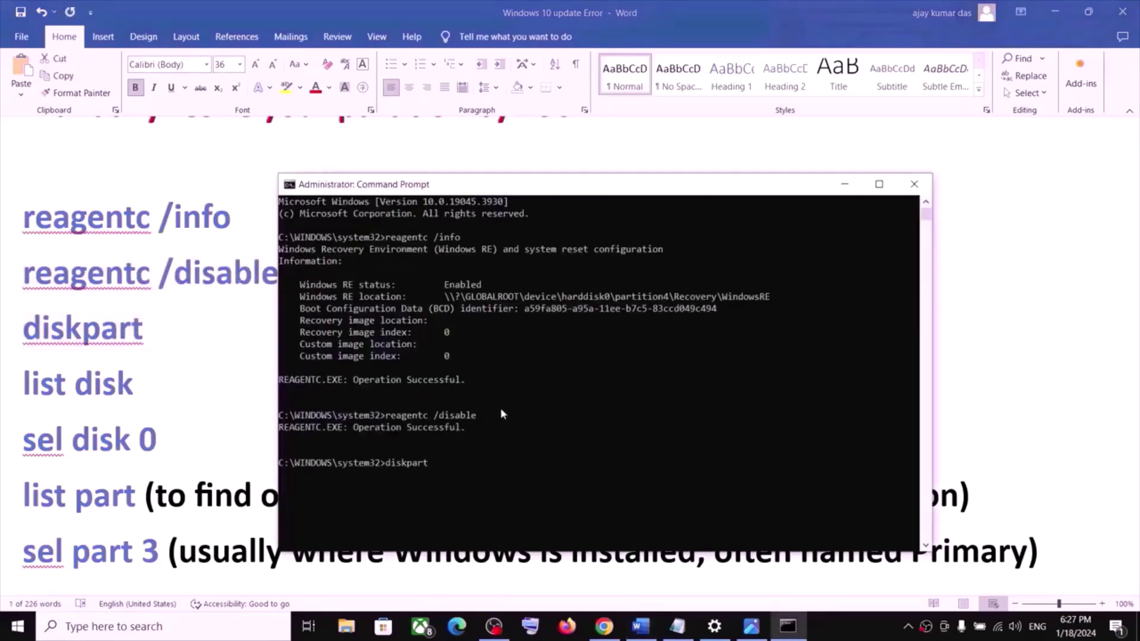
pyautogui.press('Return')
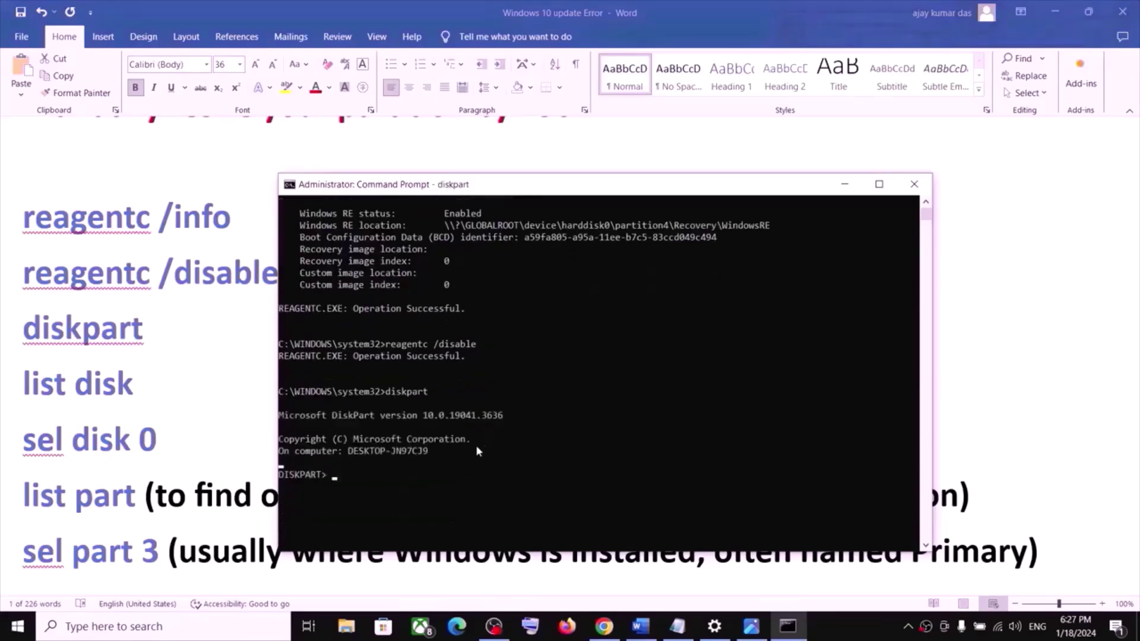
# - Run list disk in diskpart, showing Disk 0 (119 GB) and Disk 1 (931 GB)
pyautogui.tripleClick(95, 392)
pyautogui.doubleClick(95, 392)
pyautogui.tripleClick(95, 392)
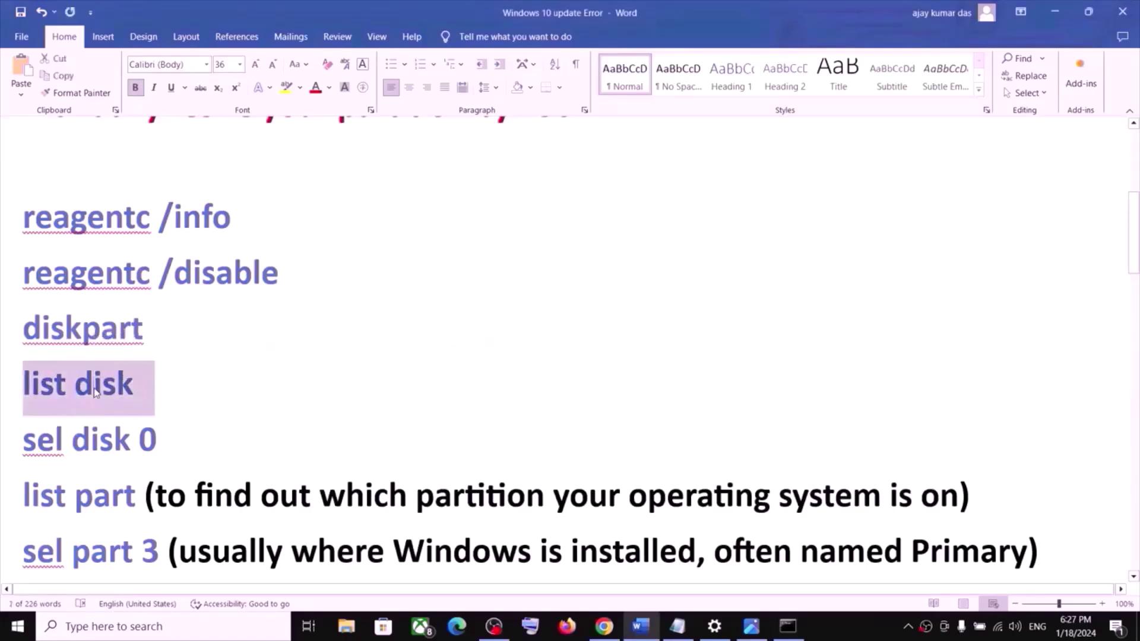
pyautogui.hotkey('alt', 'Tab')
pyautogui.hotkey('ctrl', 'v')
pyautogui.press('Return')
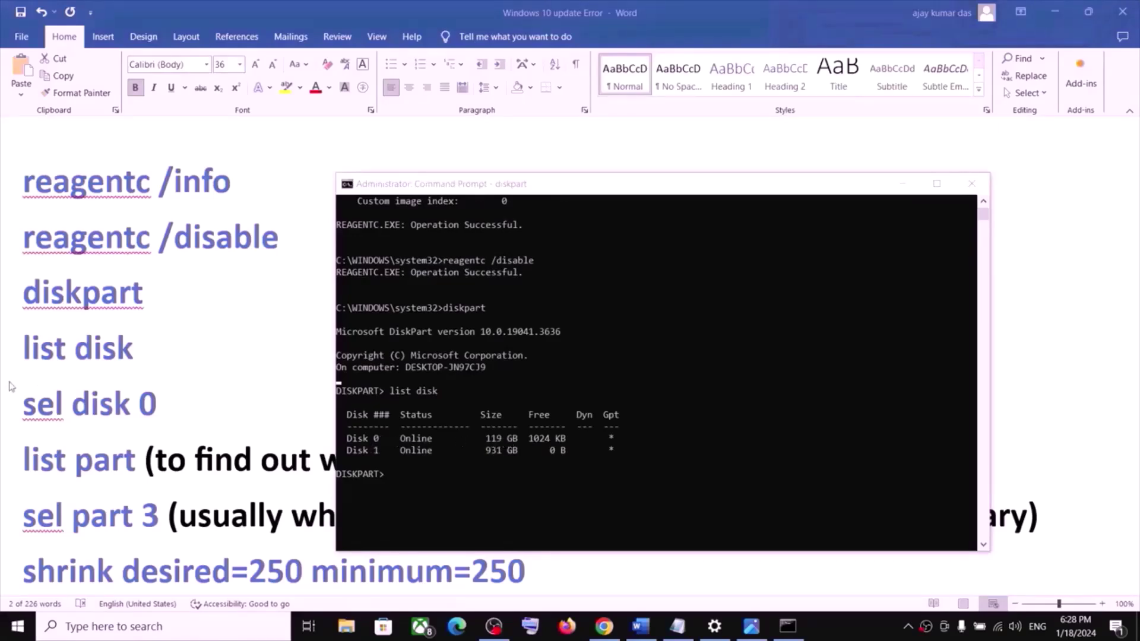
# - Make Disk 0 the selected disk with sel disk 0
pyautogui.click(124, 413)
pyautogui.moveTo(165, 401); pyautogui.dragTo(24, 392)
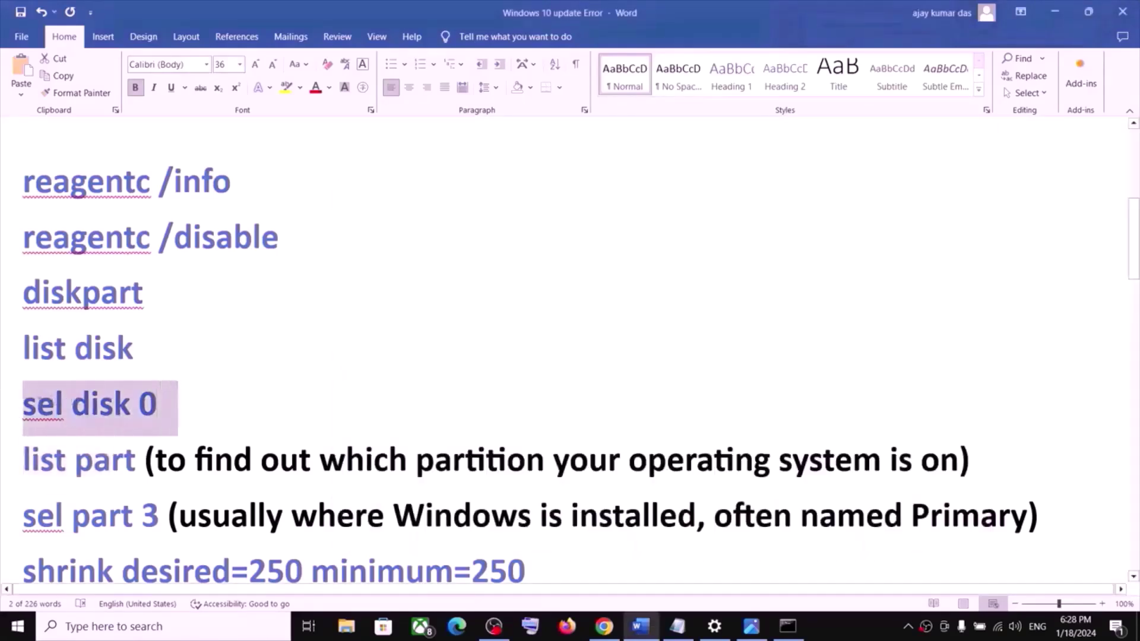
pyautogui.hotkey('alt', 'Tab')
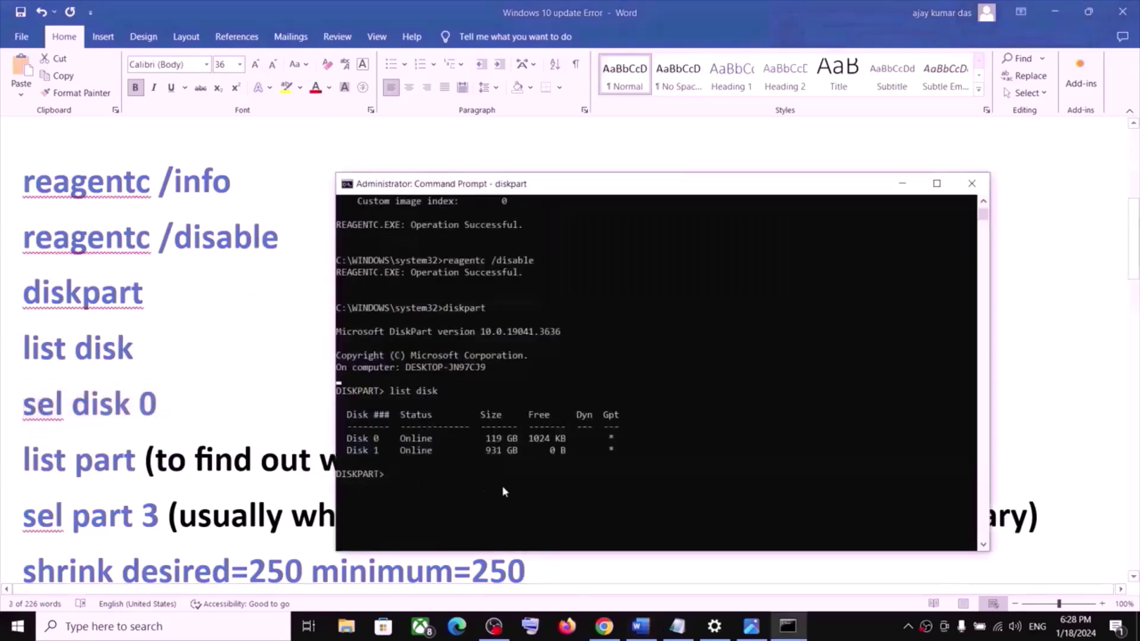
pyautogui.write('sel disk 0')
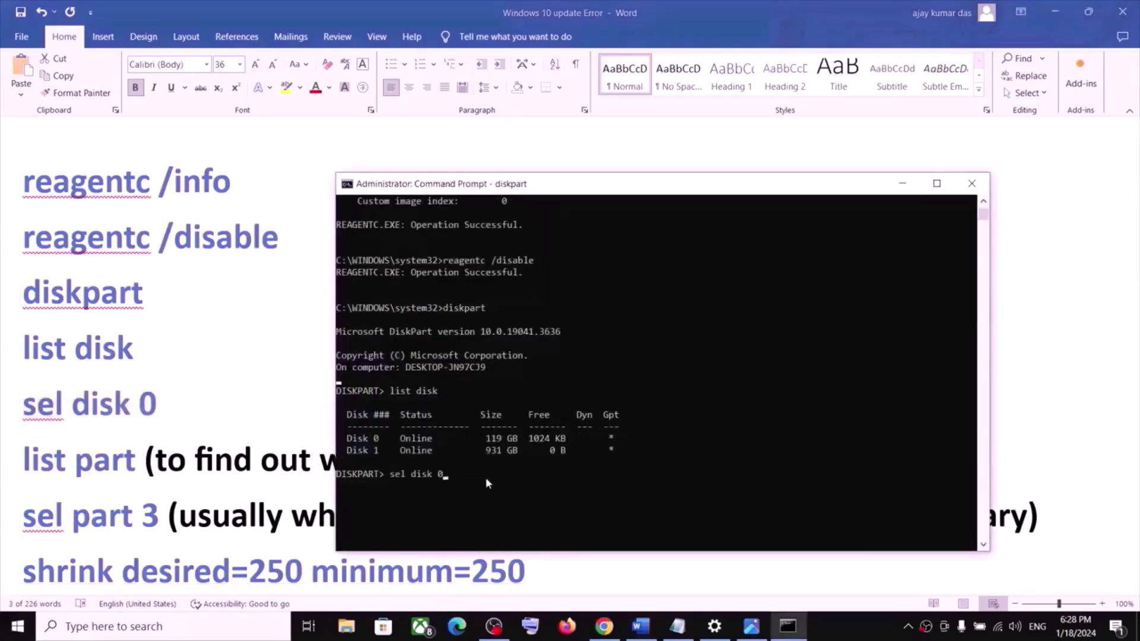
pyautogui.press('Return')
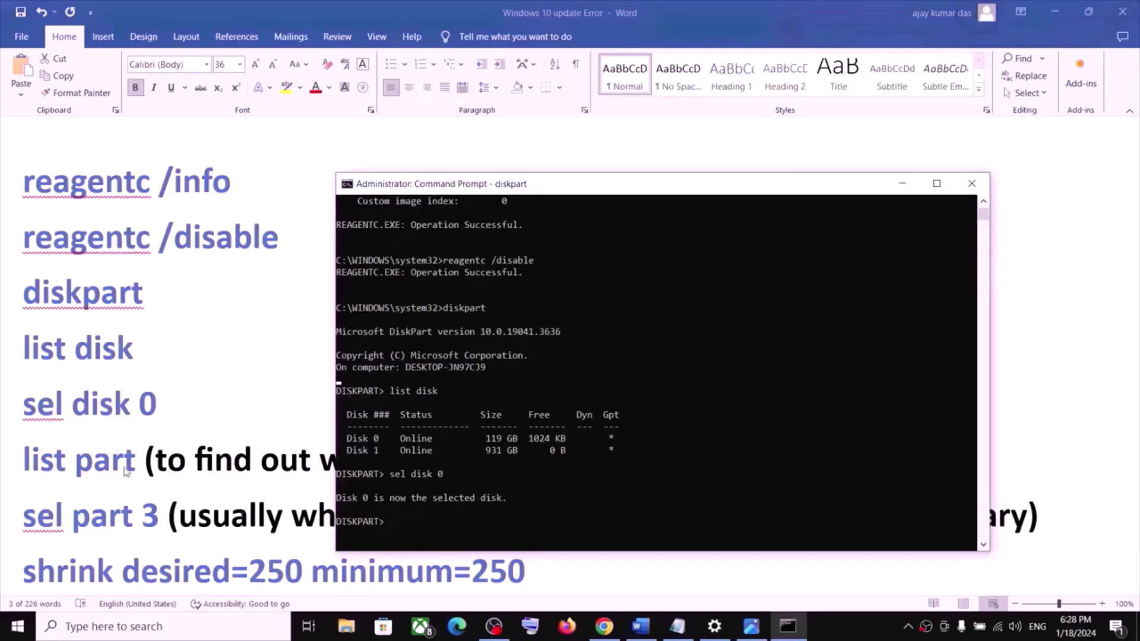
pyautogui.hotkey('alt', 'Tab')
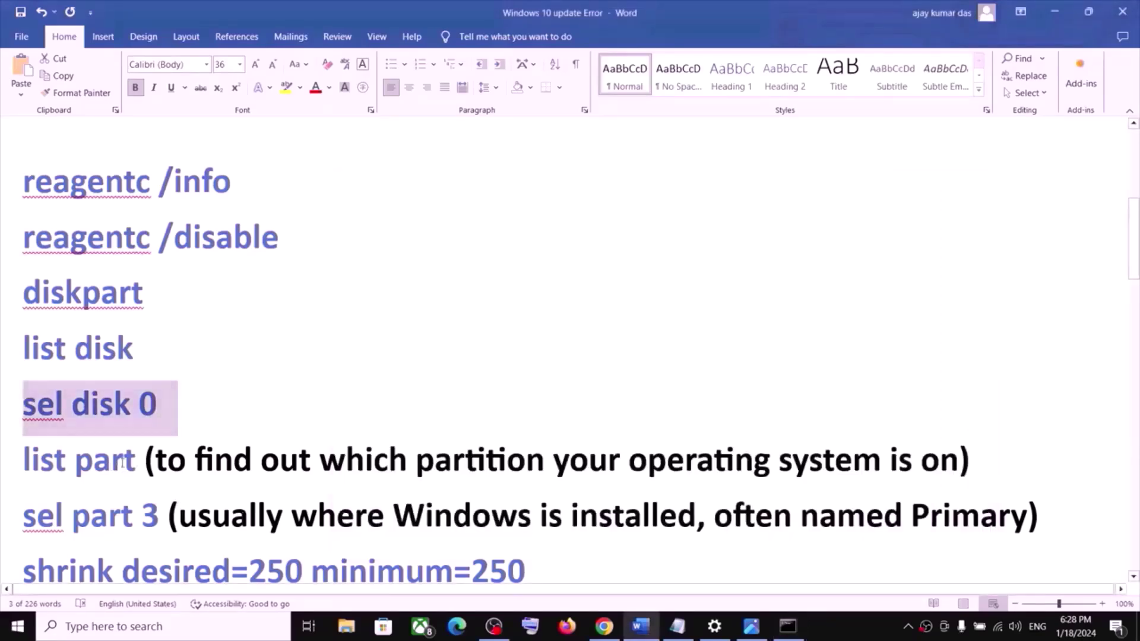
pyautogui.moveTo(138, 462); pyautogui.dragTo(27, 465)
pyautogui.hotkey('ctrl', 'c')
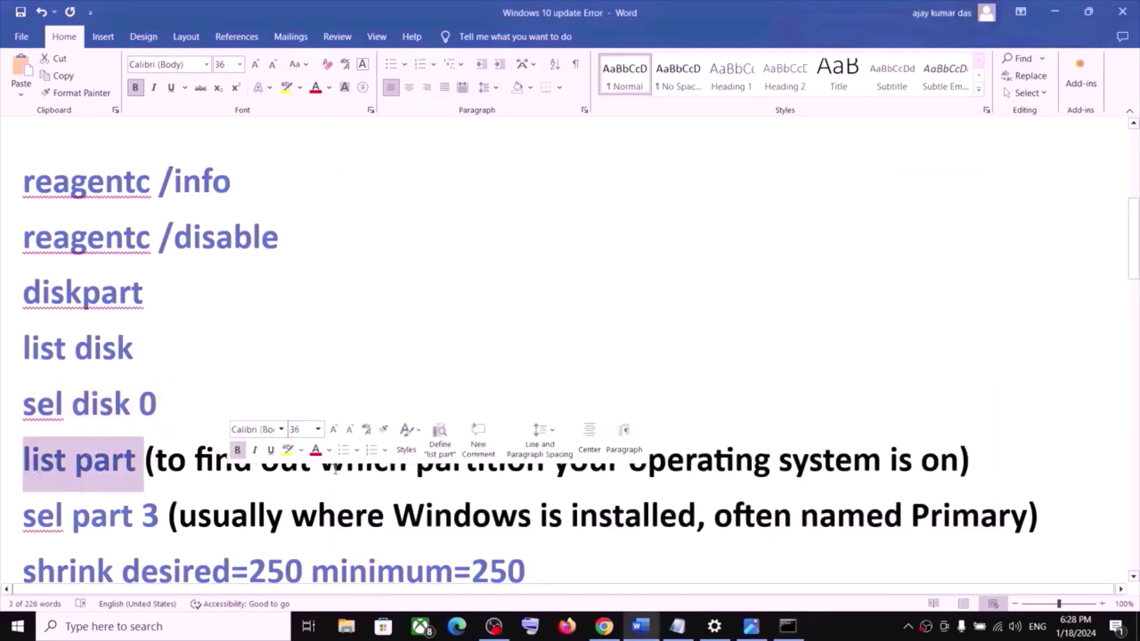
pyautogui.click(408, 462)
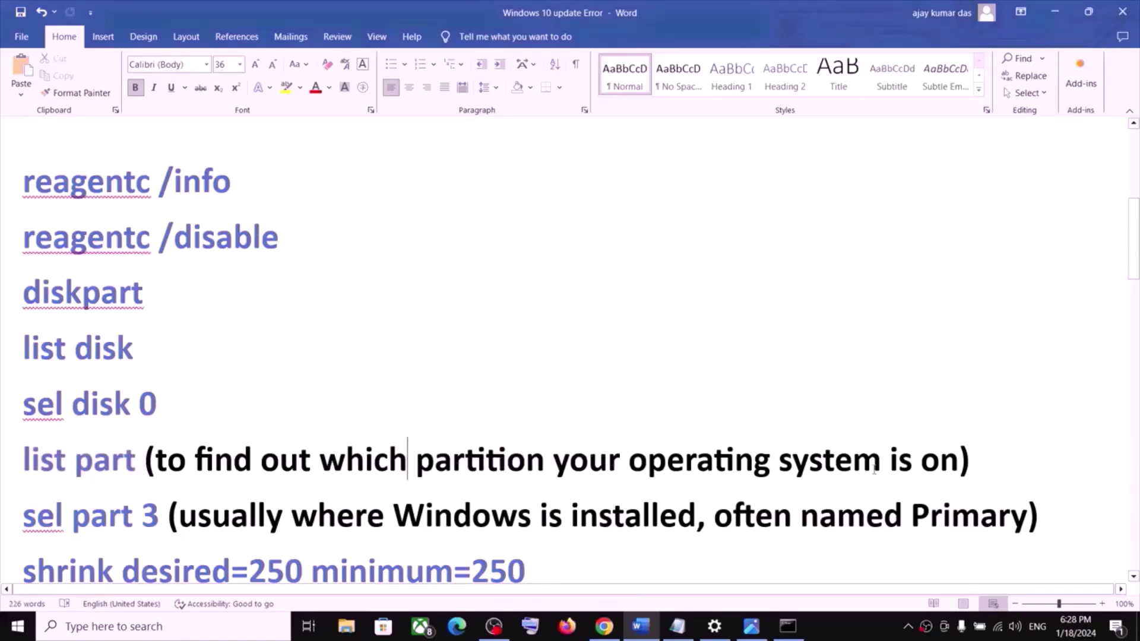
# - Run list part to display Disk 0's four partitions
pyautogui.click(788, 626)
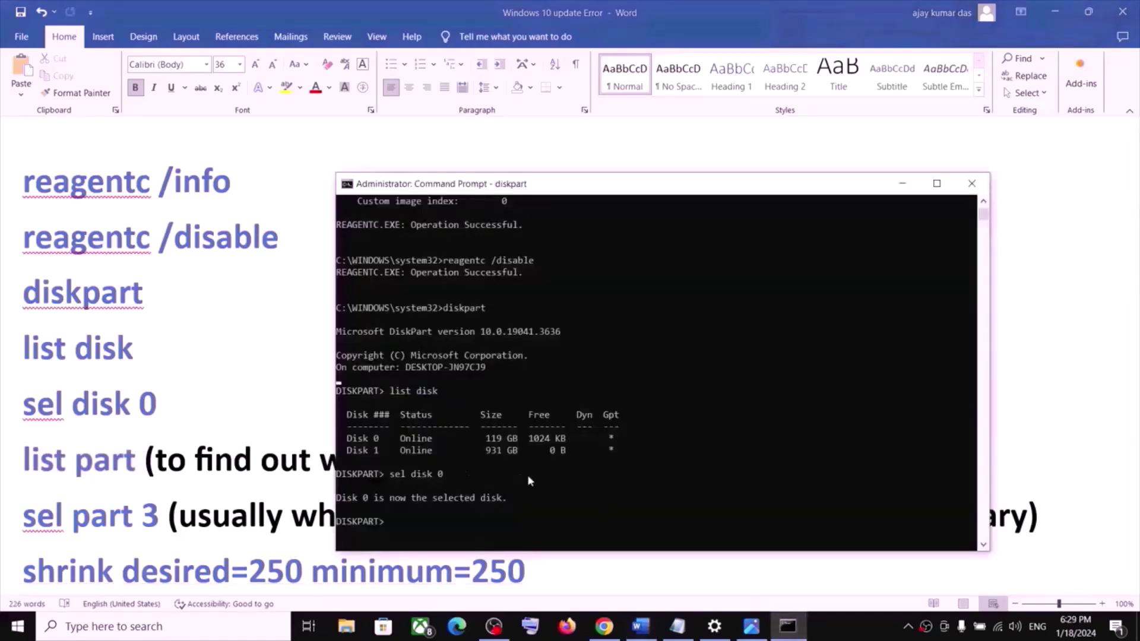
pyautogui.hotkey('ctrl', 'v')
pyautogui.press('Return')
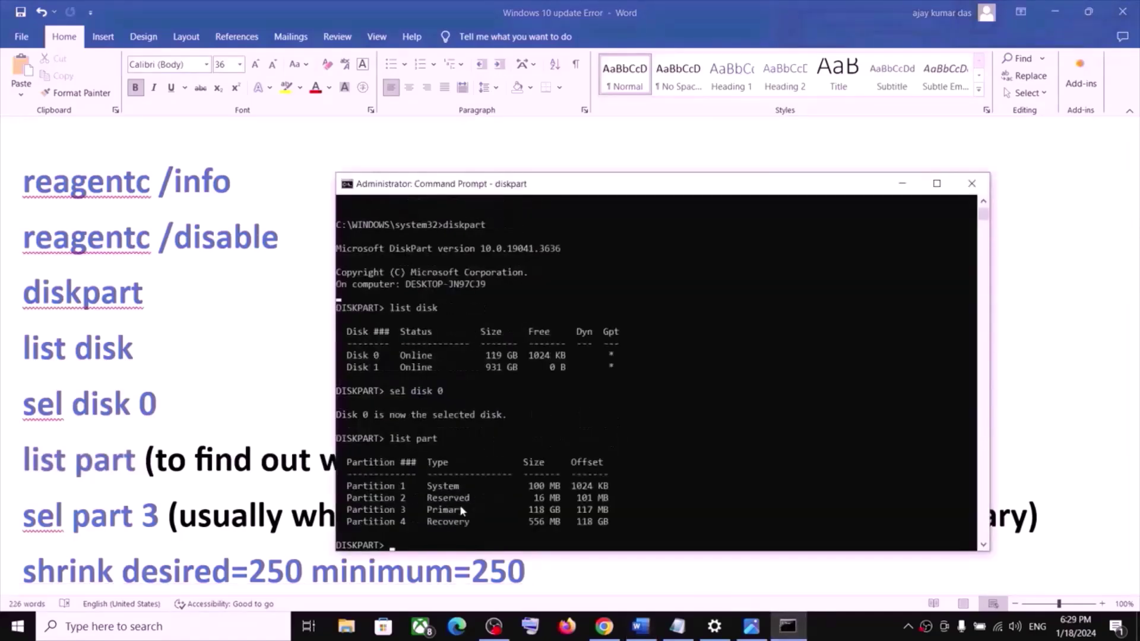
pyautogui.scroll(-1, 467, 505)
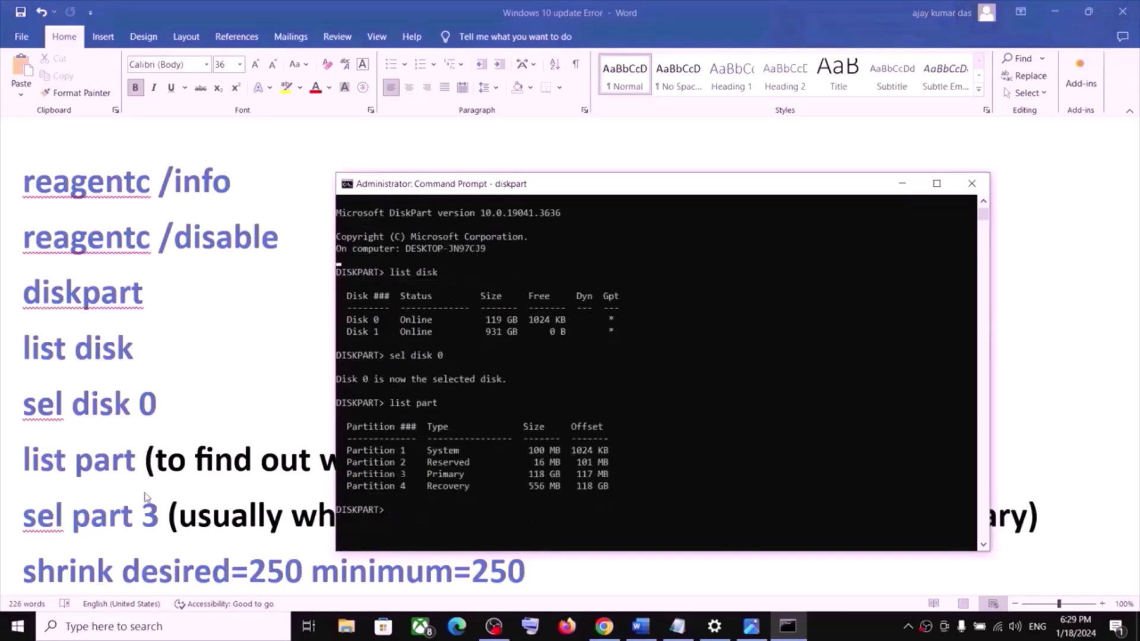
# - Identify Partition 3 as the 118 GB Primary partition and pick up the sel part 3 command
pyautogui.hotkey('alt', 'Tab')
pyautogui.moveTo(22, 516); pyautogui.dragTo(694, 518)
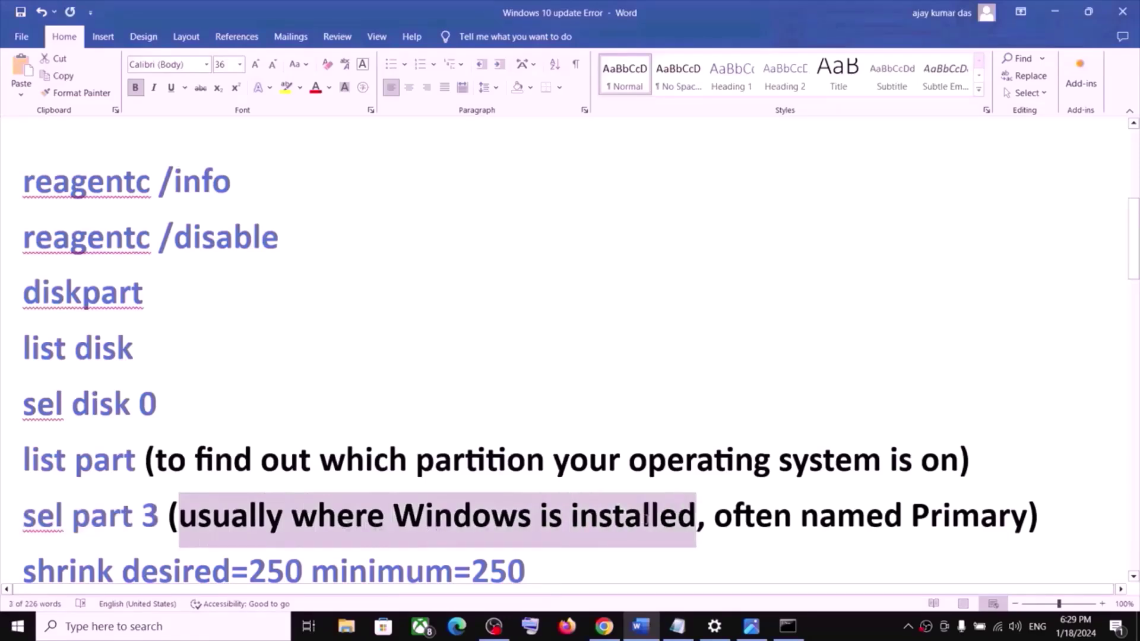
pyautogui.hotkey('alt', 'Tab')
pyautogui.moveTo(353, 475); pyautogui.dragTo(449, 475)
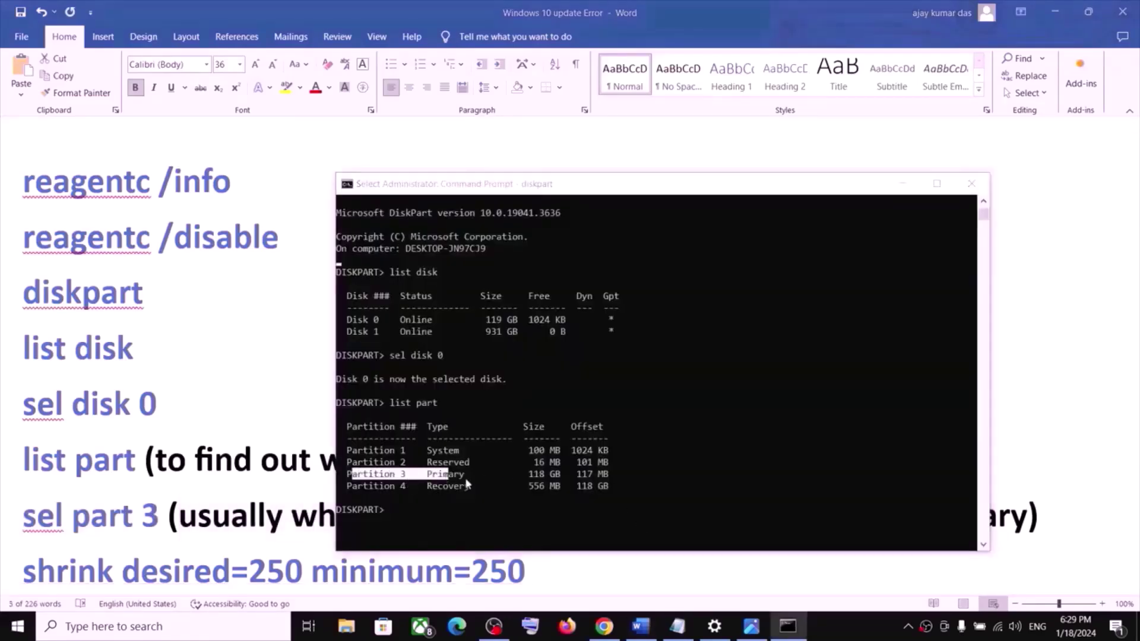
pyautogui.hotkey('alt', 'Tab')
pyautogui.moveTo(715, 516); pyautogui.dragTo(1027, 516)
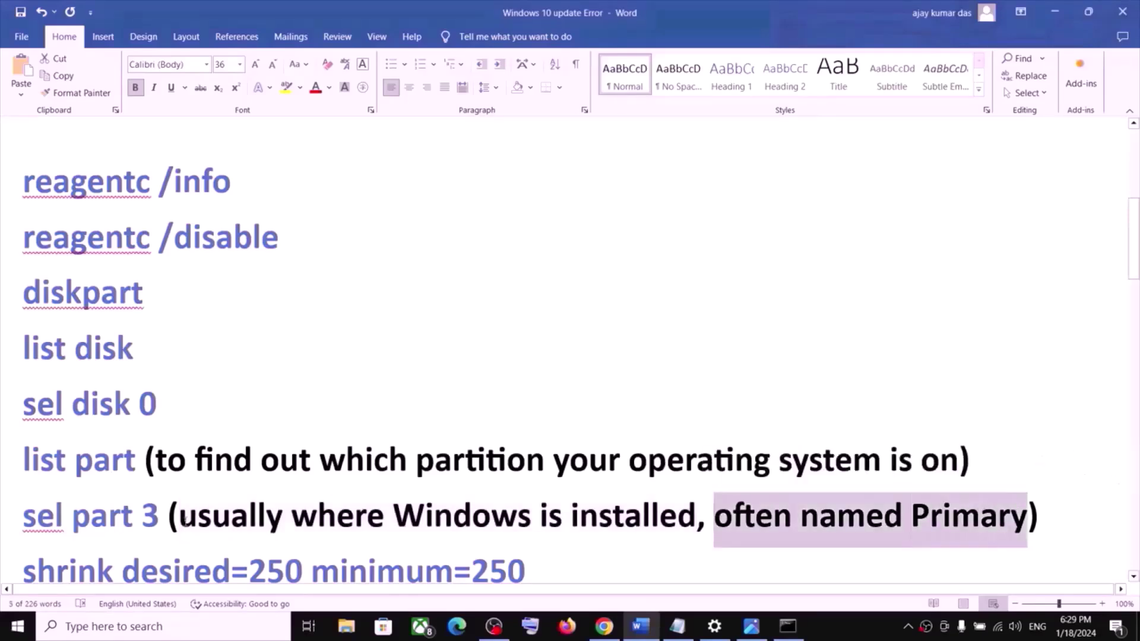
pyautogui.moveTo(26, 513); pyautogui.dragTo(157, 519)
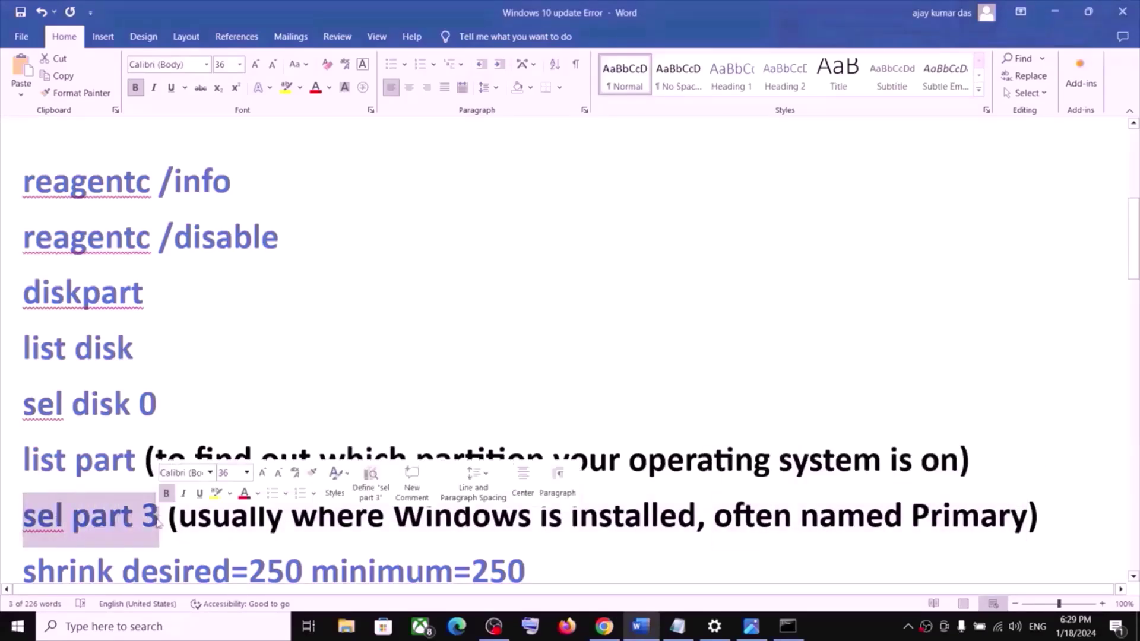
pyautogui.hotkey('alt', 'Tab')
pyautogui.moveTo(377, 483); pyautogui.dragTo(427, 480)
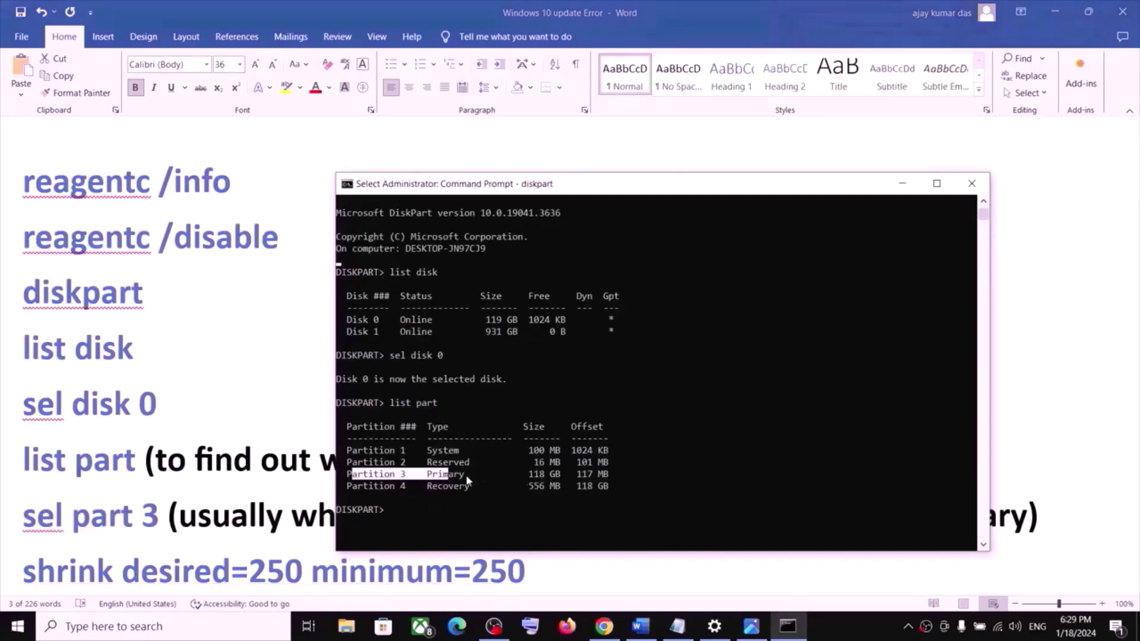
# - Select partition 3 with sel part 3
pyautogui.click(404, 514)
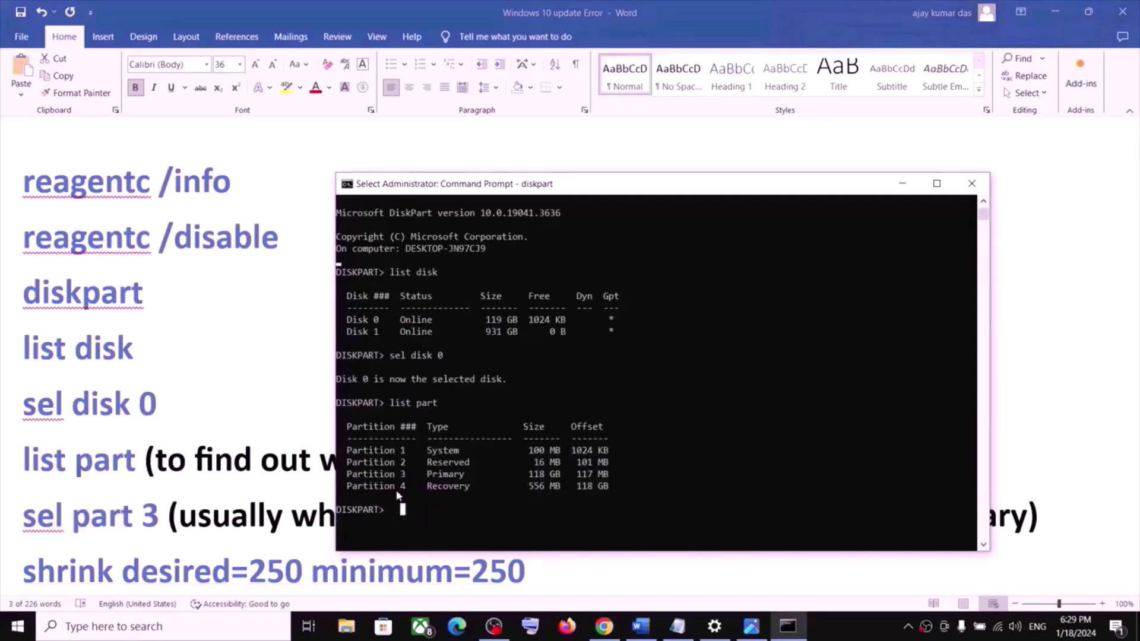
pyautogui.write('sel part 3')
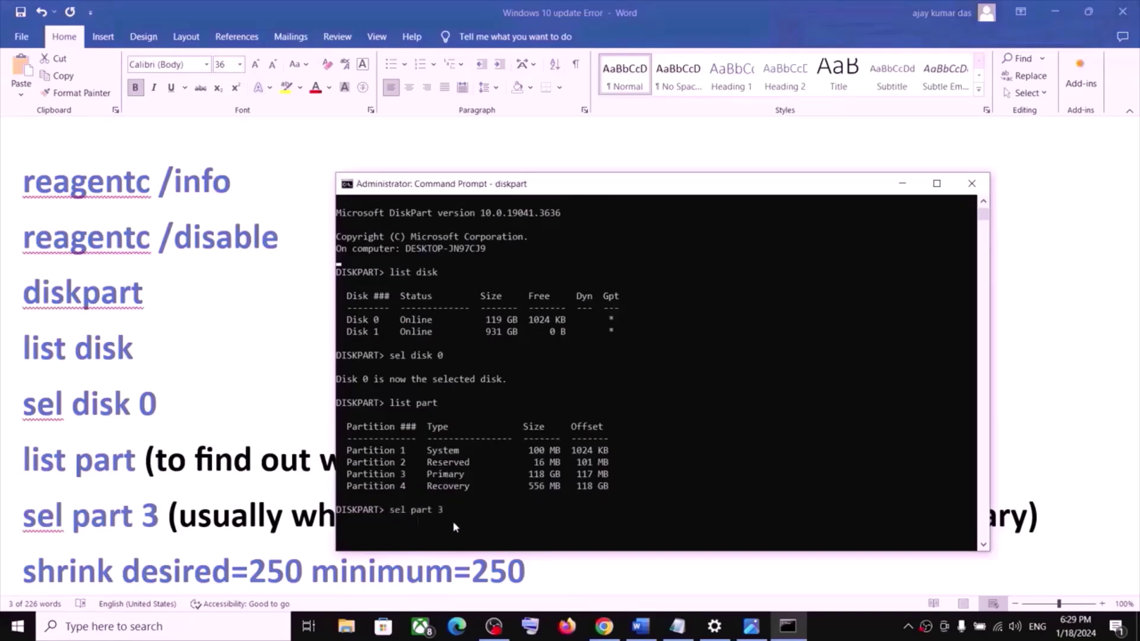
pyautogui.press('Return')
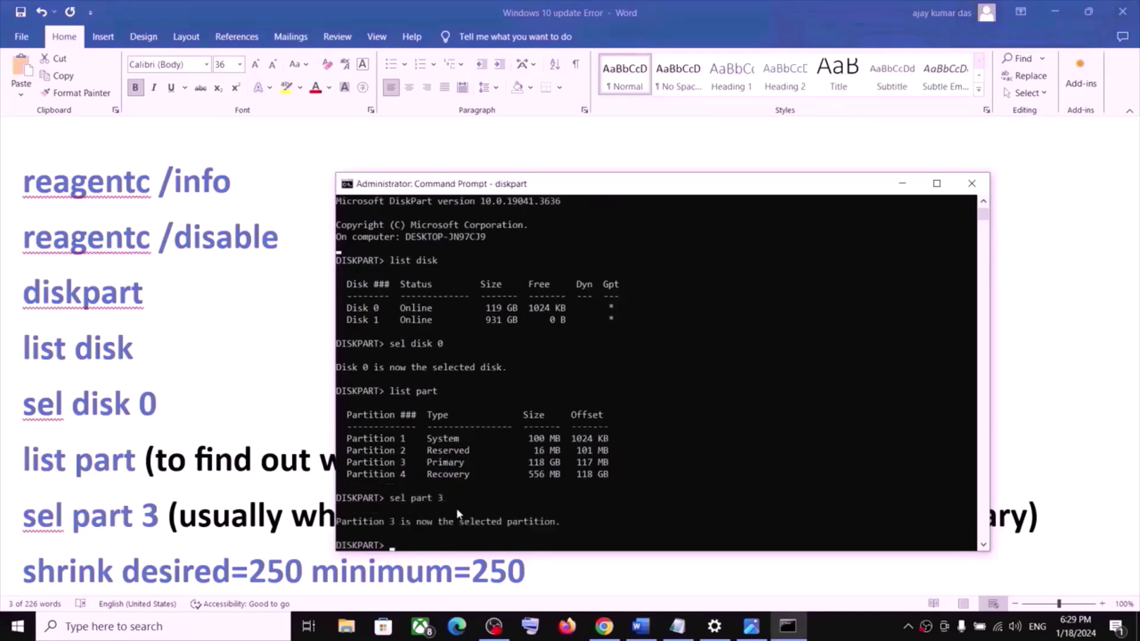
# - Shrink partition 3 by 250 MB using shrink desired=250 minimum=250
pyautogui.hotkey('alt', 'Tab')
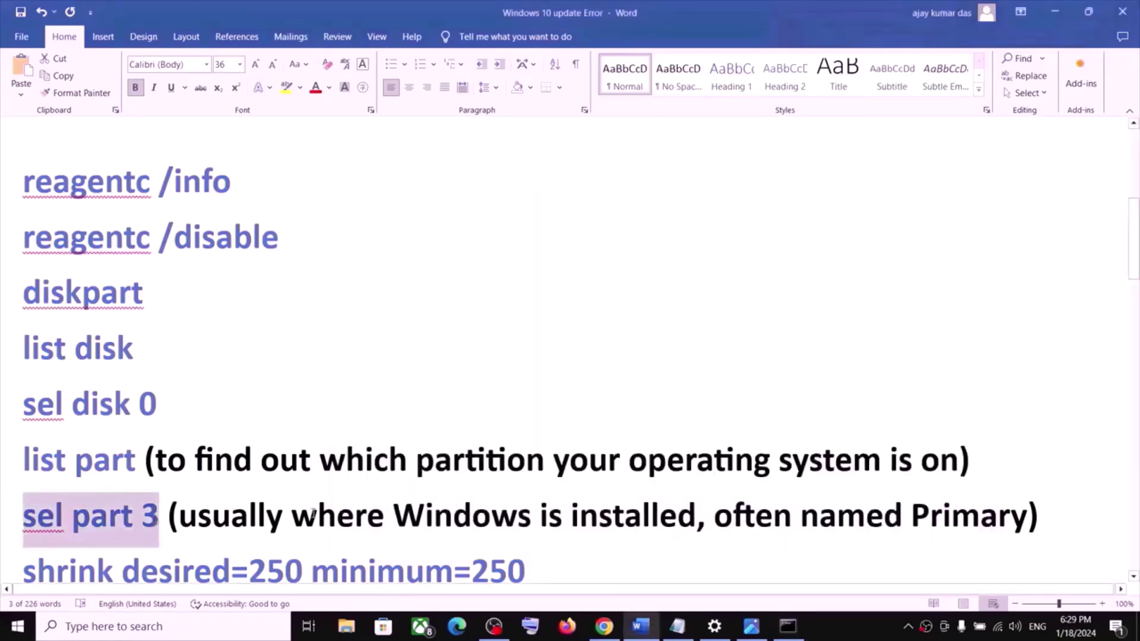
pyautogui.scroll(-1, 310, 514)
pyautogui.scroll(-1, 303, 511)
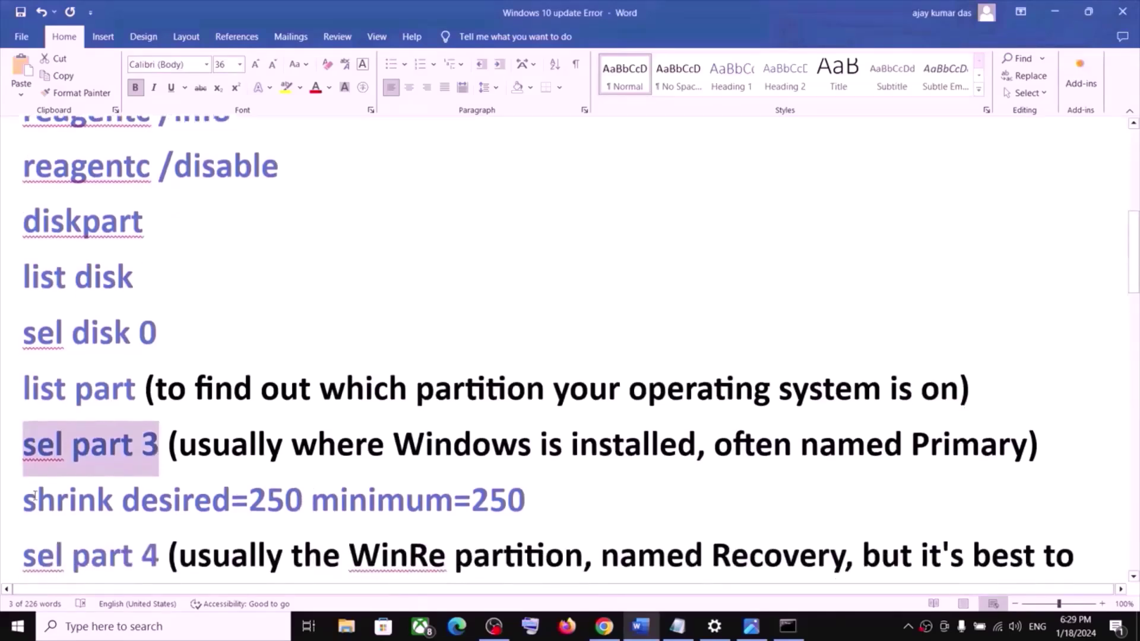
pyautogui.moveTo(25, 499); pyautogui.dragTo(499, 512)
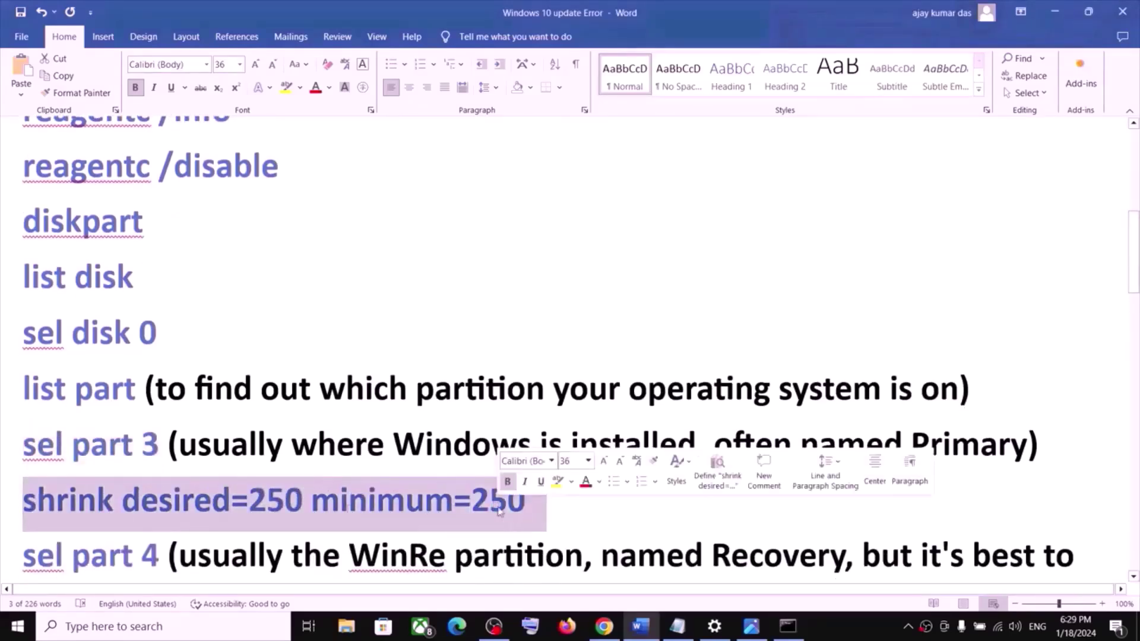
pyautogui.hotkey('ctrl', 'c')
pyautogui.hotkey('alt', 'Tab')
pyautogui.rightClick(533, 520)
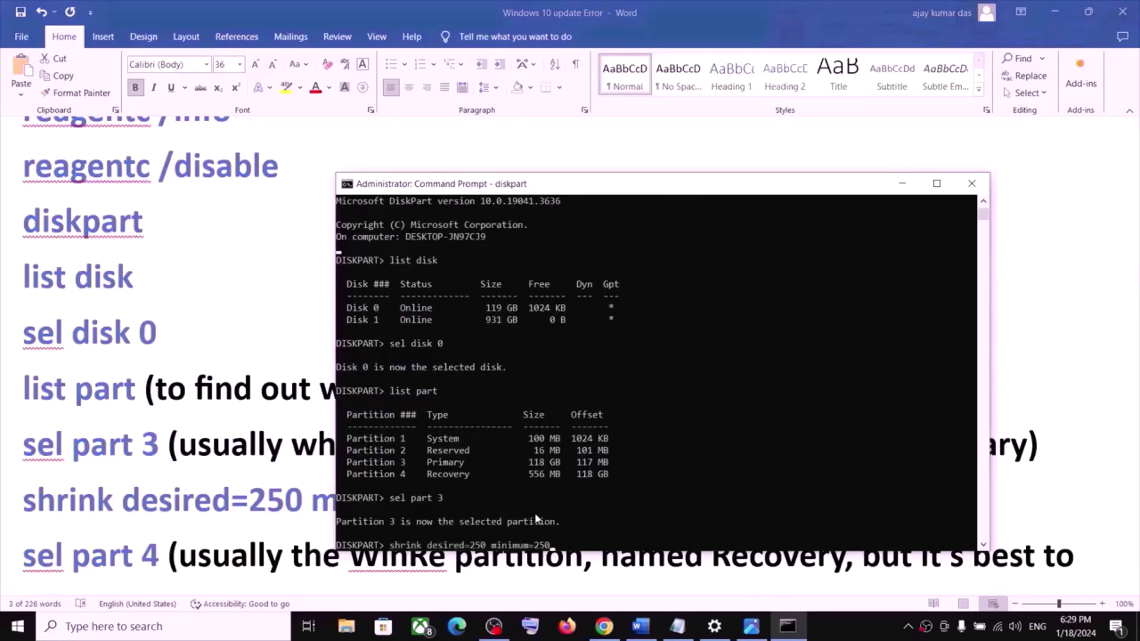
pyautogui.press('Return')
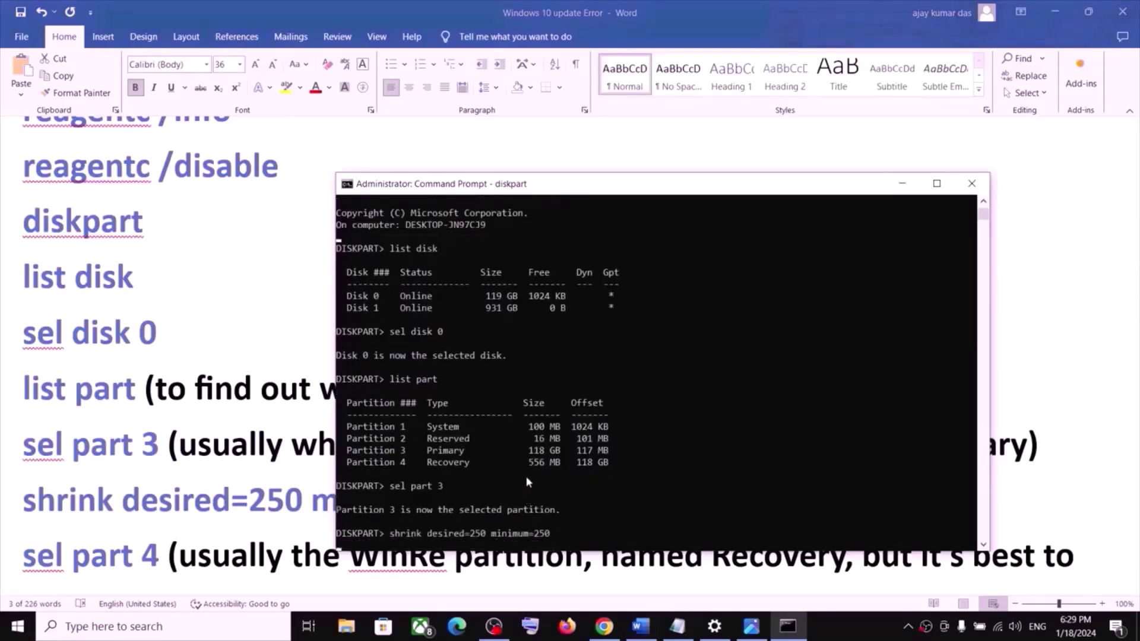
pyautogui.scroll(-2, 529, 465)
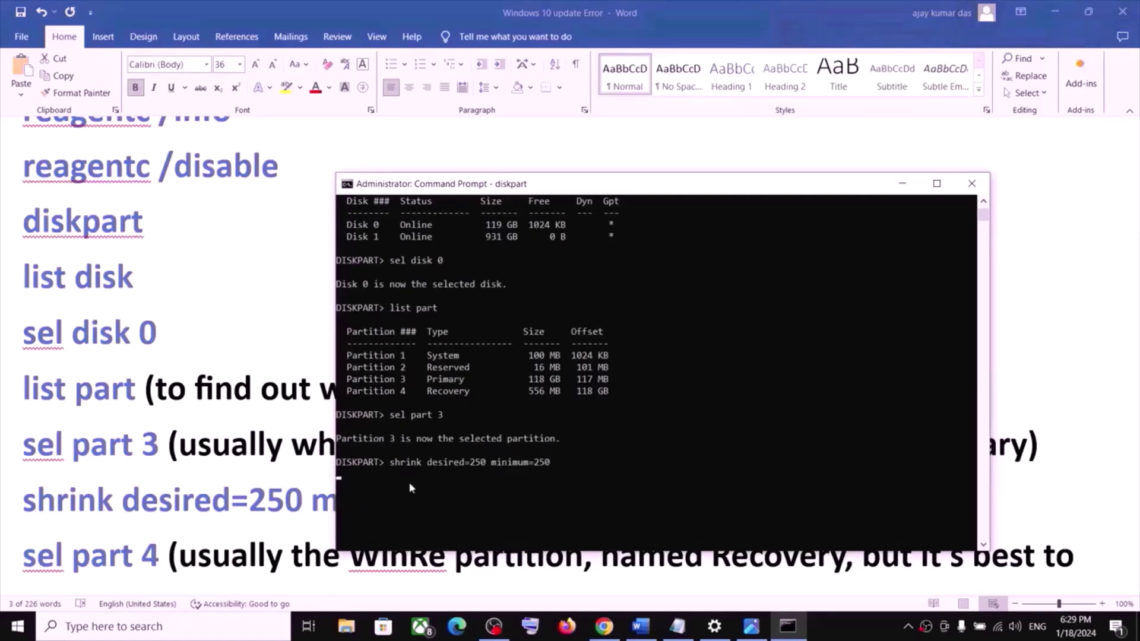
pyautogui.click(836, 625)
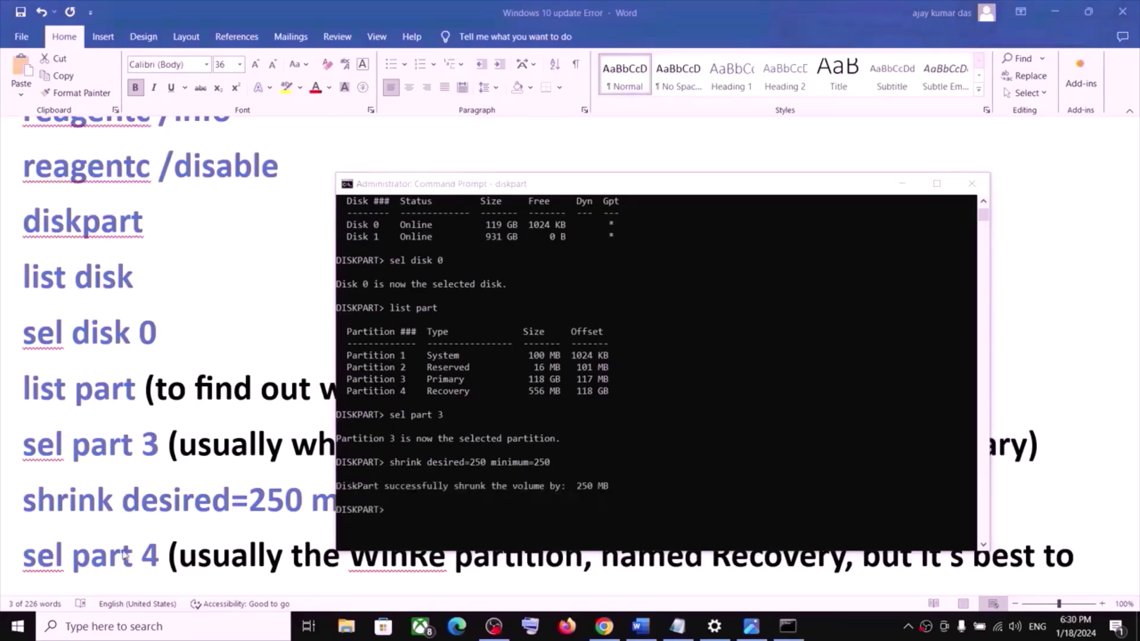
pyautogui.tripleClick(172, 533)
# - Review the notes on sel part 4 and the typical 500MB recovery partition
pyautogui.scroll(-1, 172, 533)
pyautogui.moveTo(159, 517); pyautogui.dragTo(24, 520)
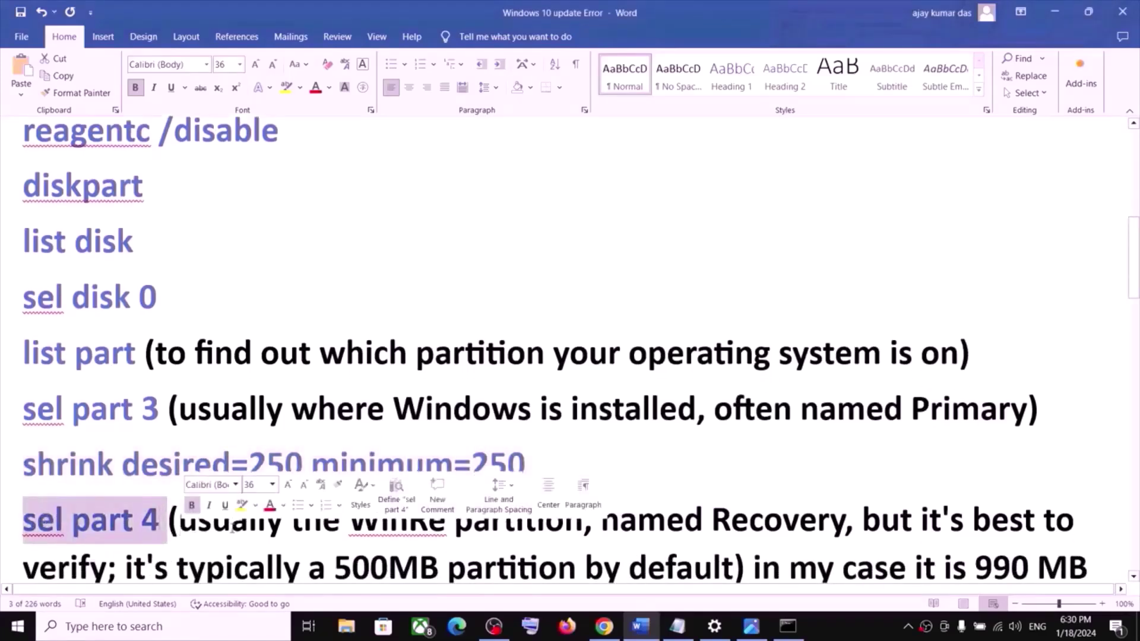
pyautogui.scroll(-1, 371, 490)
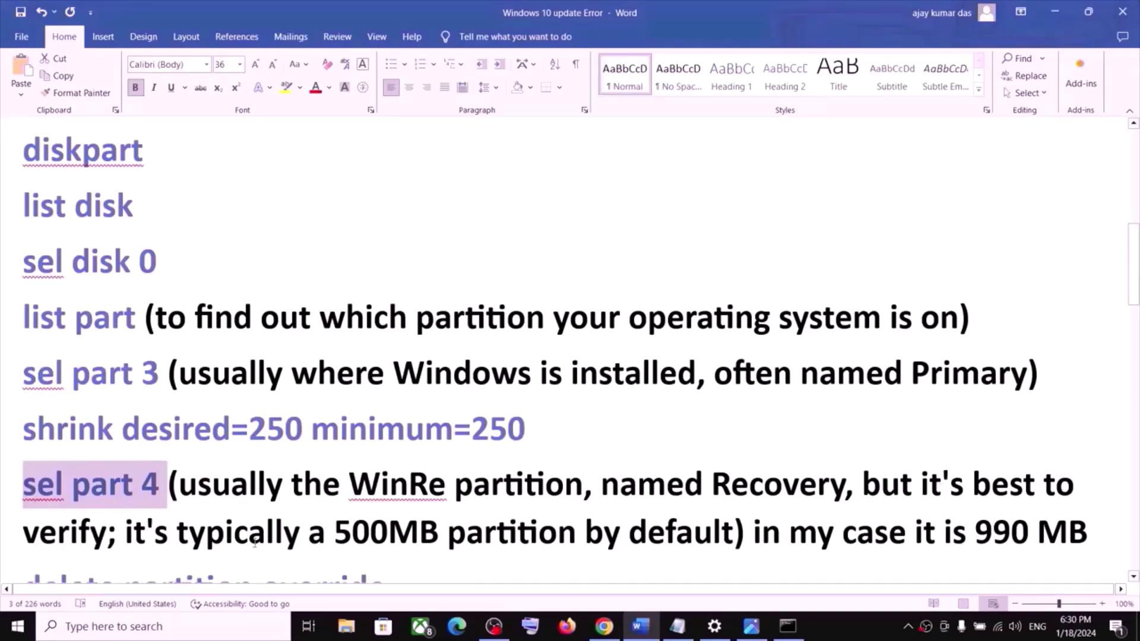
pyautogui.scroll(-1, 319, 528)
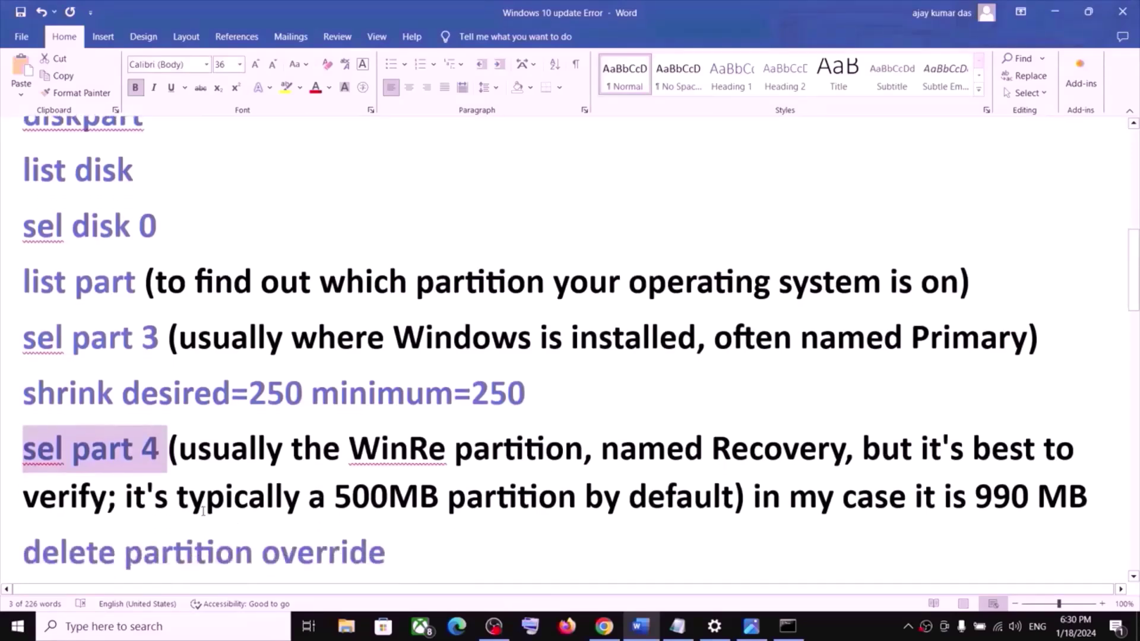
pyautogui.moveTo(203, 510); pyautogui.dragTo(408, 506)
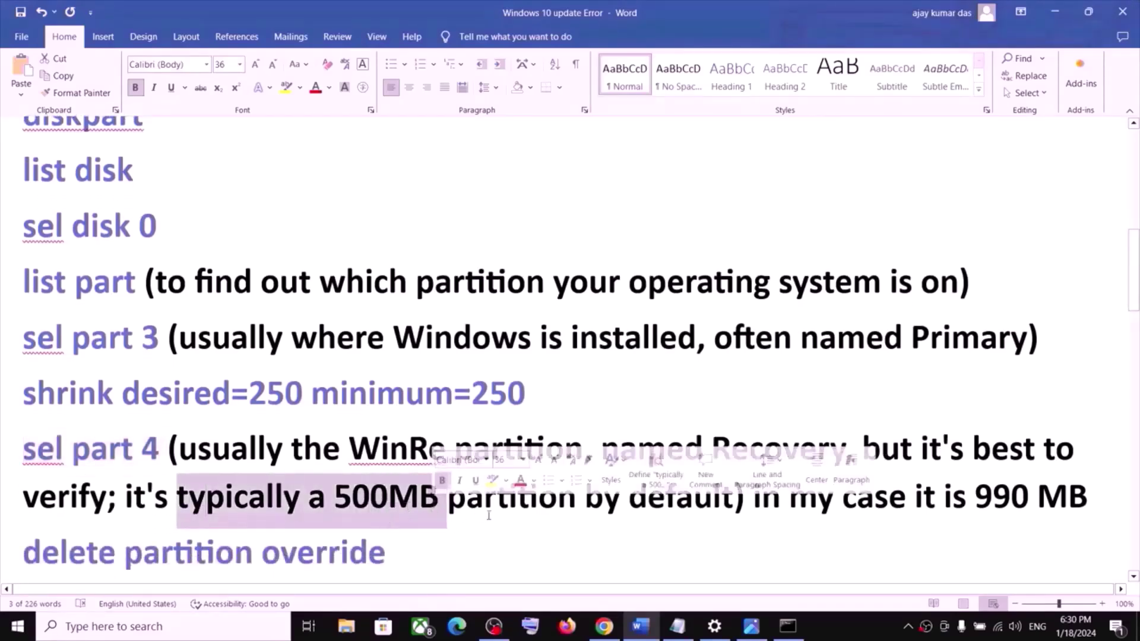
pyautogui.click(447, 504)
pyautogui.moveTo(447, 504); pyautogui.dragTo(734, 503)
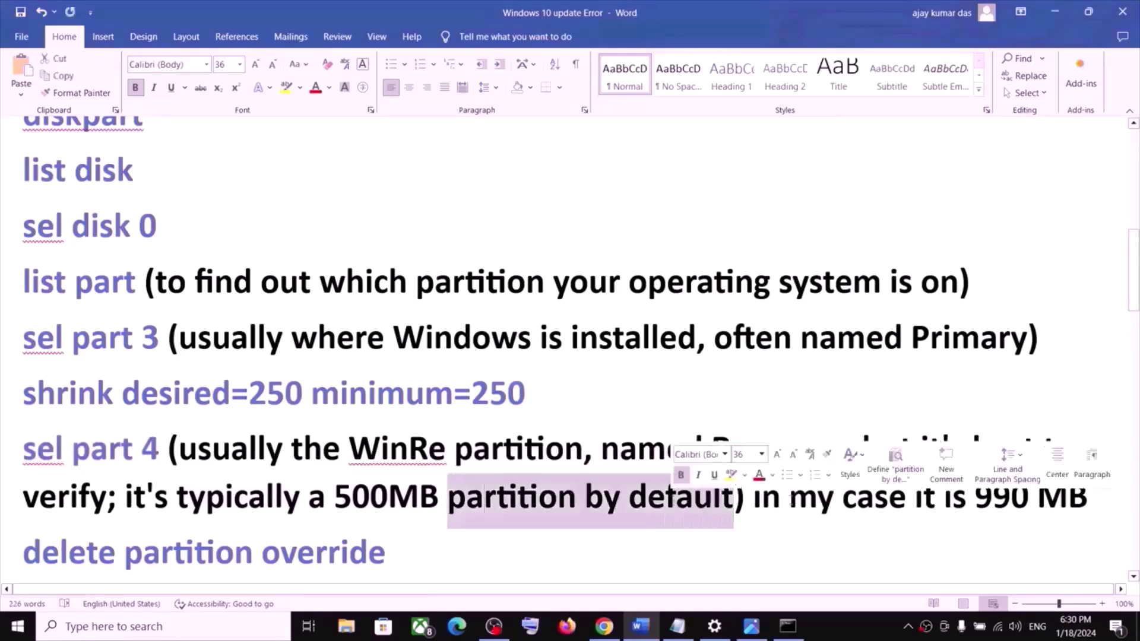
pyautogui.click(907, 498)
pyautogui.click(787, 628)
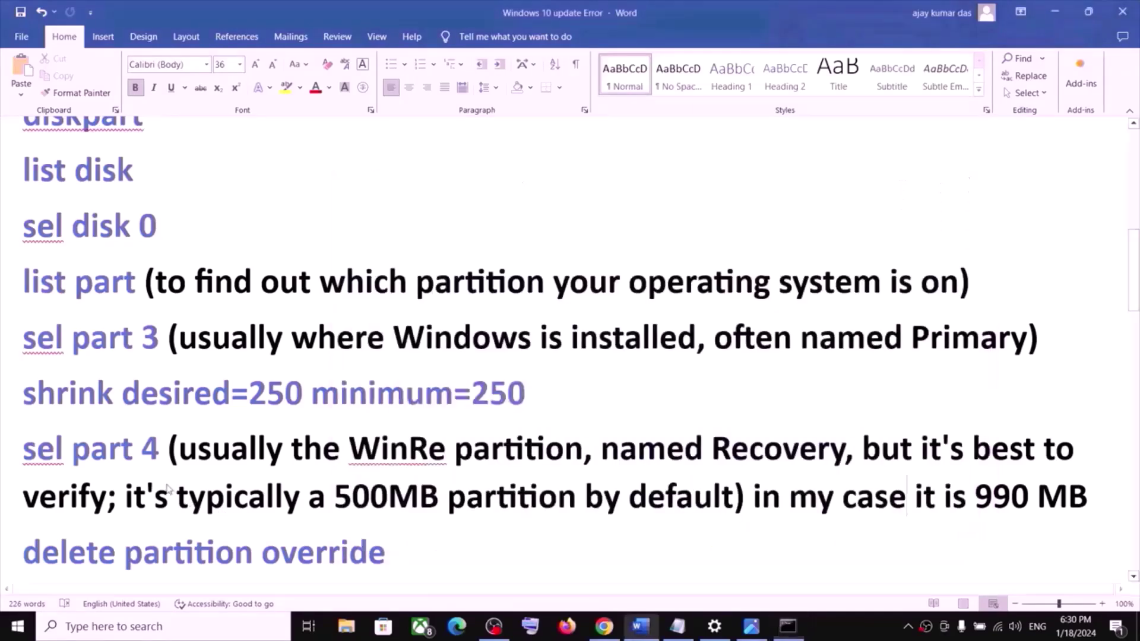
# - Select the Recovery partition 4 with sel part 4
pyautogui.hotkey('alt', 'Tab')
pyautogui.moveTo(165, 449); pyautogui.dragTo(63, 453)
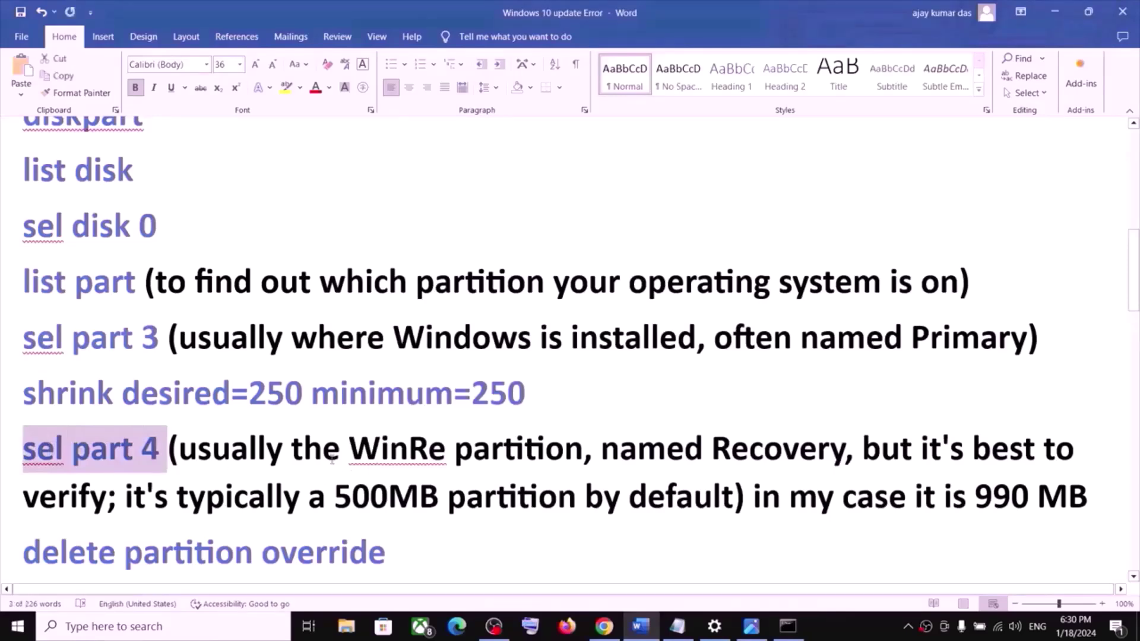
pyautogui.moveTo(358, 450); pyautogui.dragTo(769, 455)
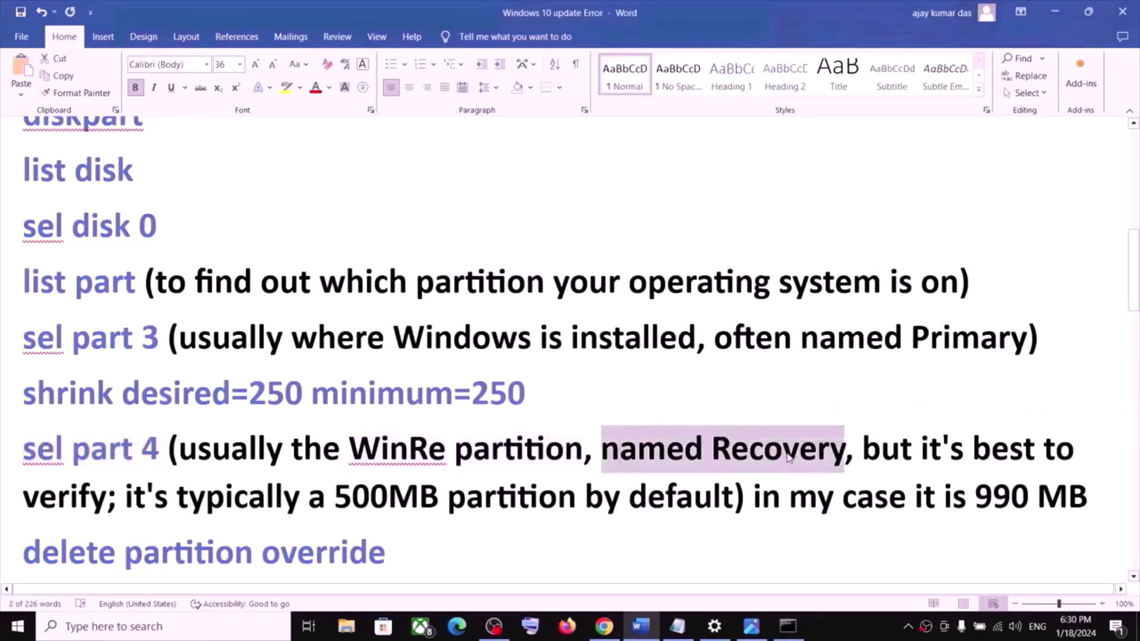
pyautogui.hotkey('alt', 'Tab')
pyautogui.write('sel part 4')
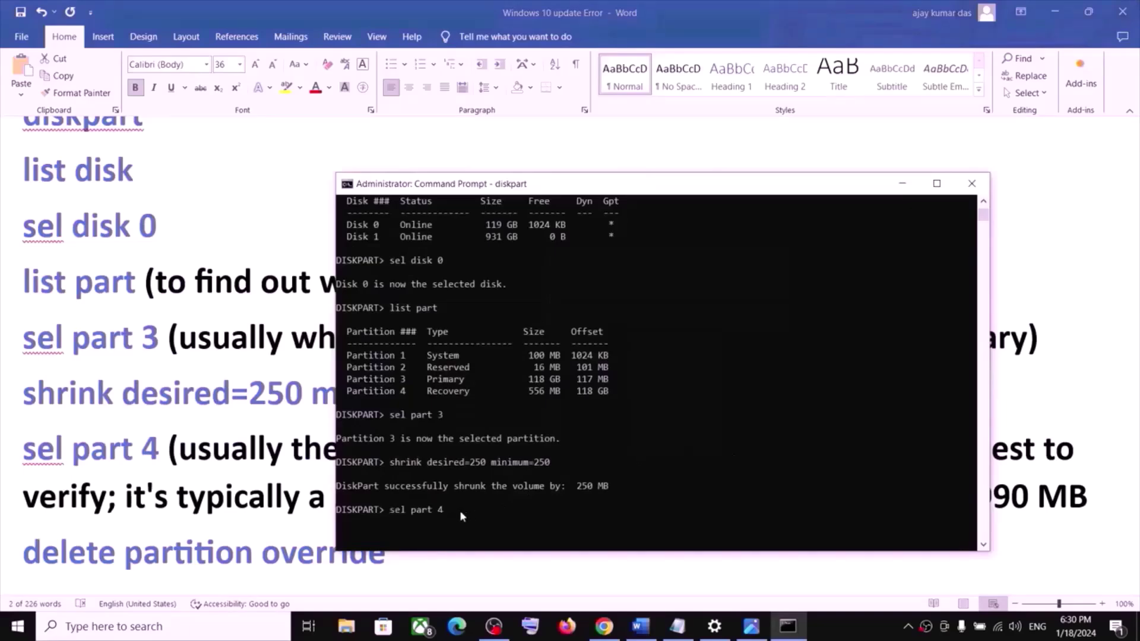
pyautogui.press('Return')
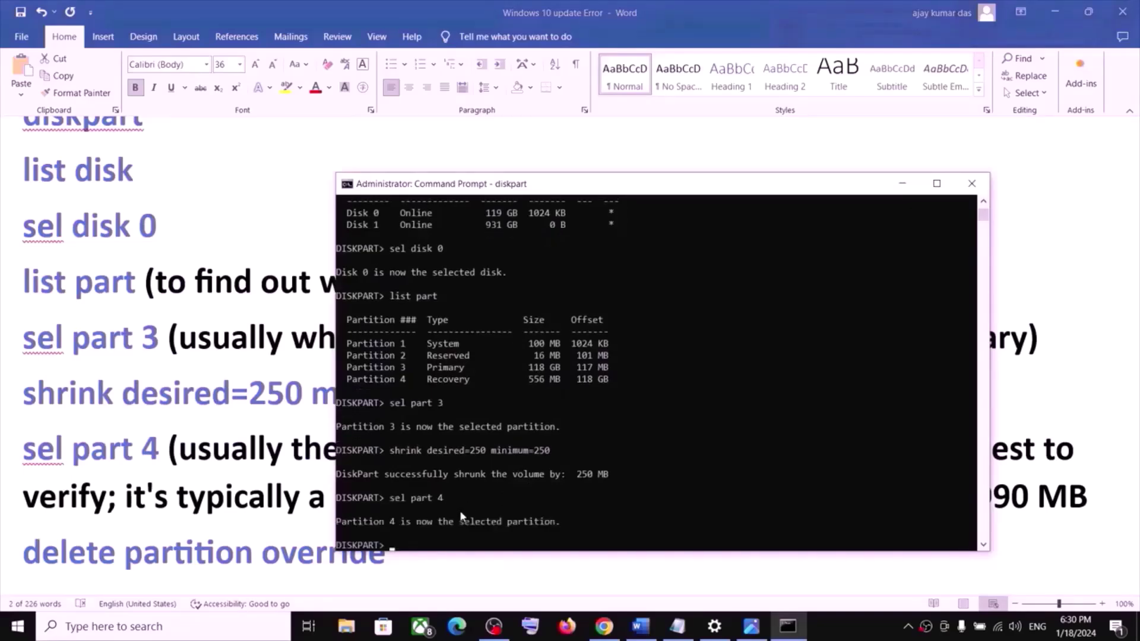
# - Force-delete partition 4 with delete partition override
pyautogui.hotkey('alt', 'Tab')
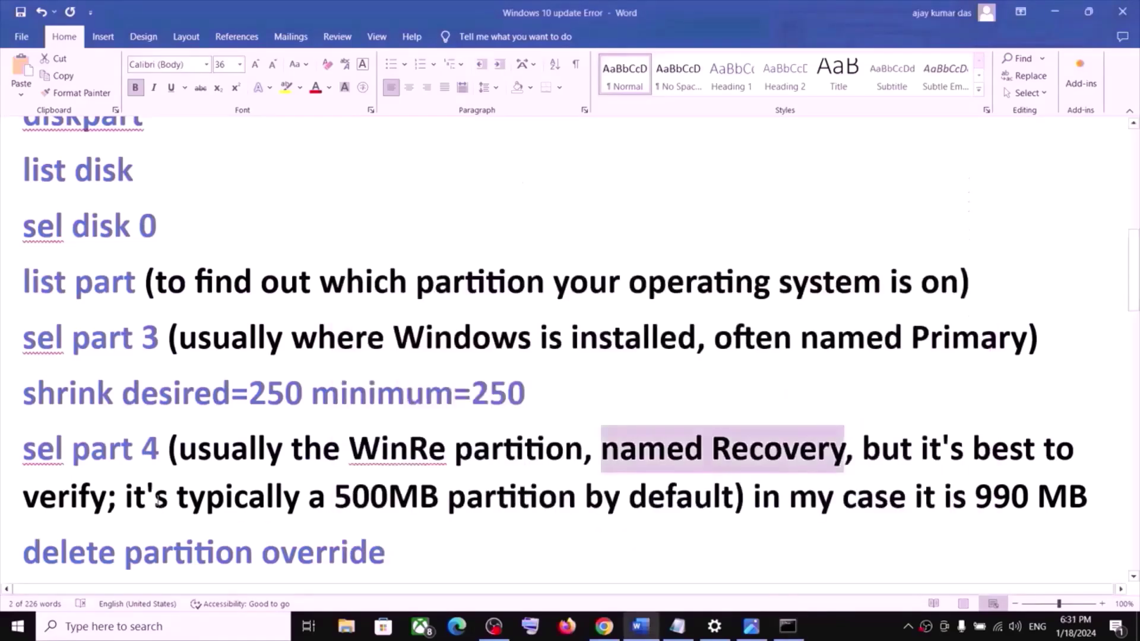
pyautogui.scroll(-2, 343, 493)
pyautogui.moveTo(310, 484); pyautogui.dragTo(65, 488)
pyautogui.press('super+c')
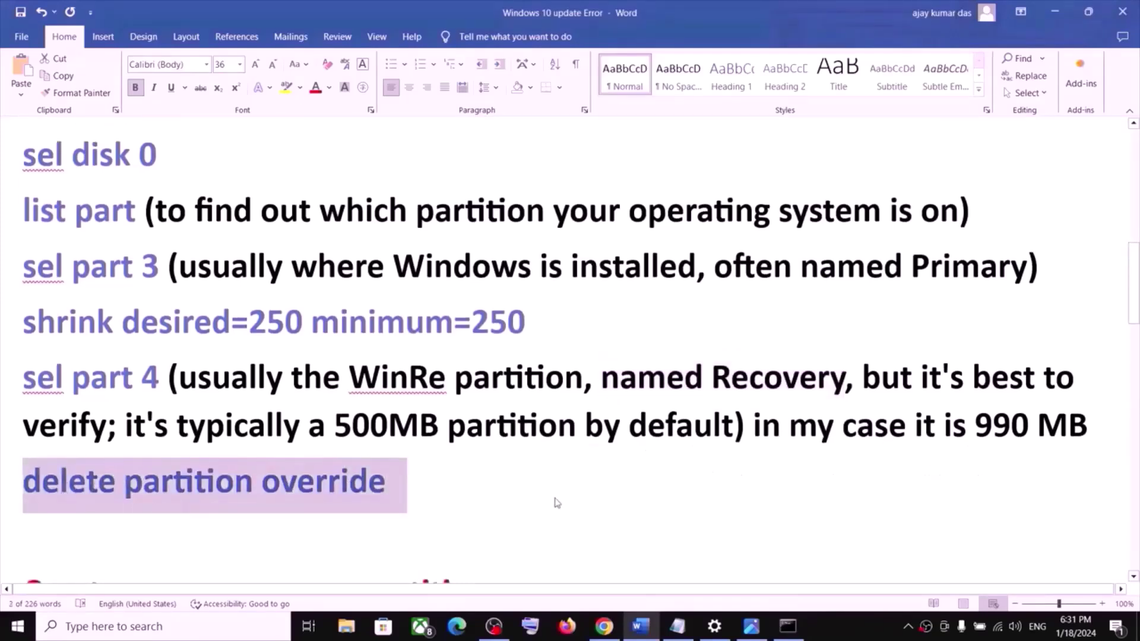
pyautogui.hotkey('alt', 'Tab')
pyautogui.rightClick(479, 498)
pyautogui.press('Return')
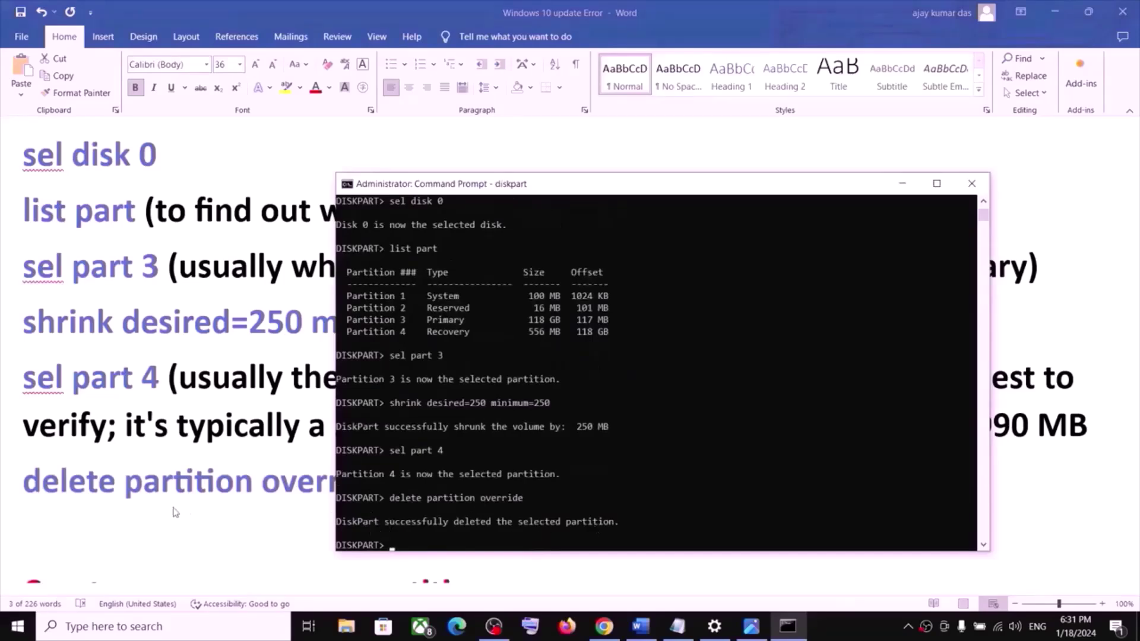
pyautogui.hotkey('alt', 'Tab')
pyautogui.scroll(-3, 199, 499)
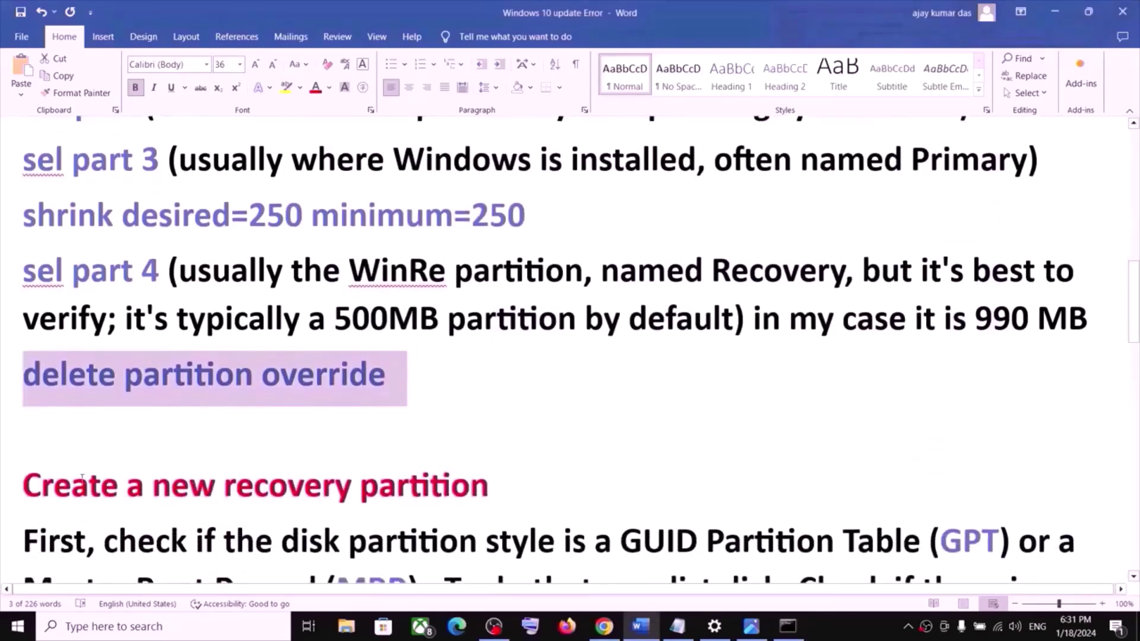
# - Read the notes on checking whether the disk is GPT or MBR
pyautogui.tripleClick(291, 484)
pyautogui.scroll(-3, 290, 480)
pyautogui.scroll(-3, 290, 479)
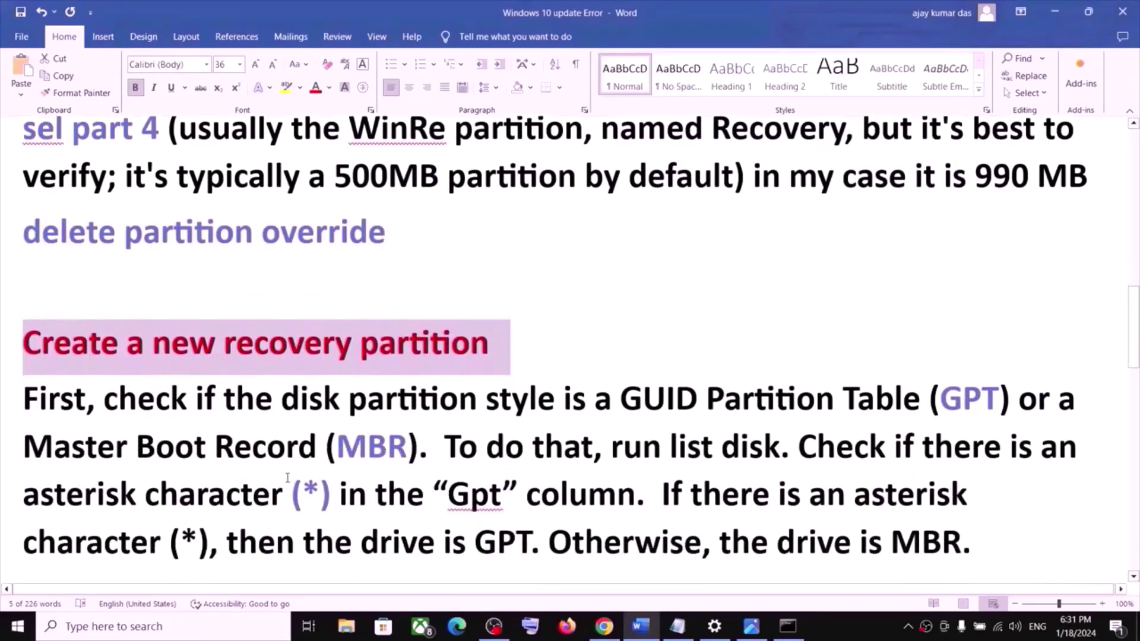
pyautogui.moveTo(173, 368); pyautogui.dragTo(478, 369)
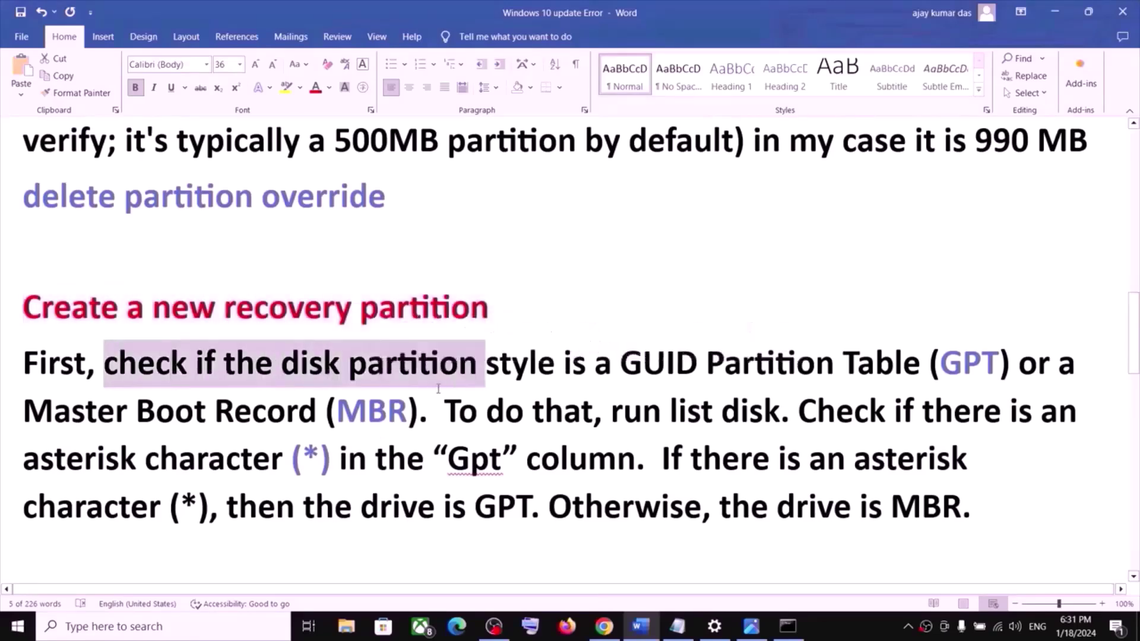
pyautogui.click(281, 366)
pyautogui.hotkey('ctrl', 'shift', 'Right')
pyautogui.hotkey('ctrl', 'shift', 'Right')
pyautogui.hotkey('ctrl', 'shift', 'Right')
pyautogui.hotkey('ctrl', 'shift', 'Right')
pyautogui.hotkey('ctrl', 'shift', 'Right')
pyautogui.hotkey('ctrl', 'shift', 'Right')
pyautogui.hotkey('ctrl', 'shift', 'Right')
pyautogui.hotkey('ctrl', 'shift', 'Right')
pyautogui.hotkey('ctrl', 'shift', 'Right')
pyautogui.hotkey('ctrl', 'shift', 'Right')
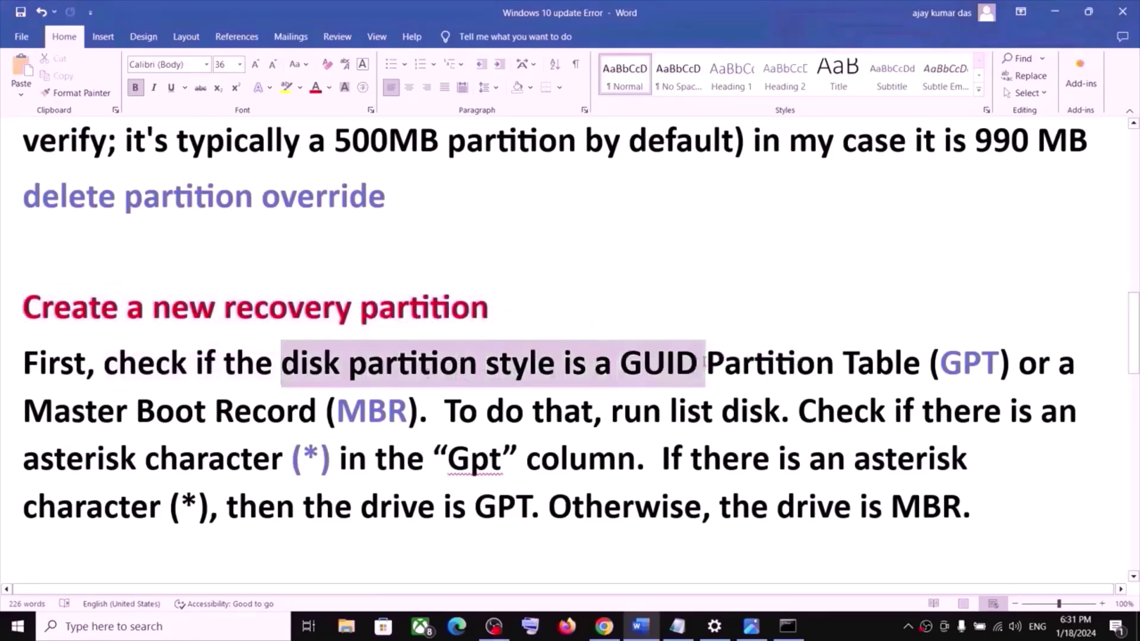
pyautogui.doubleClick(372, 412)
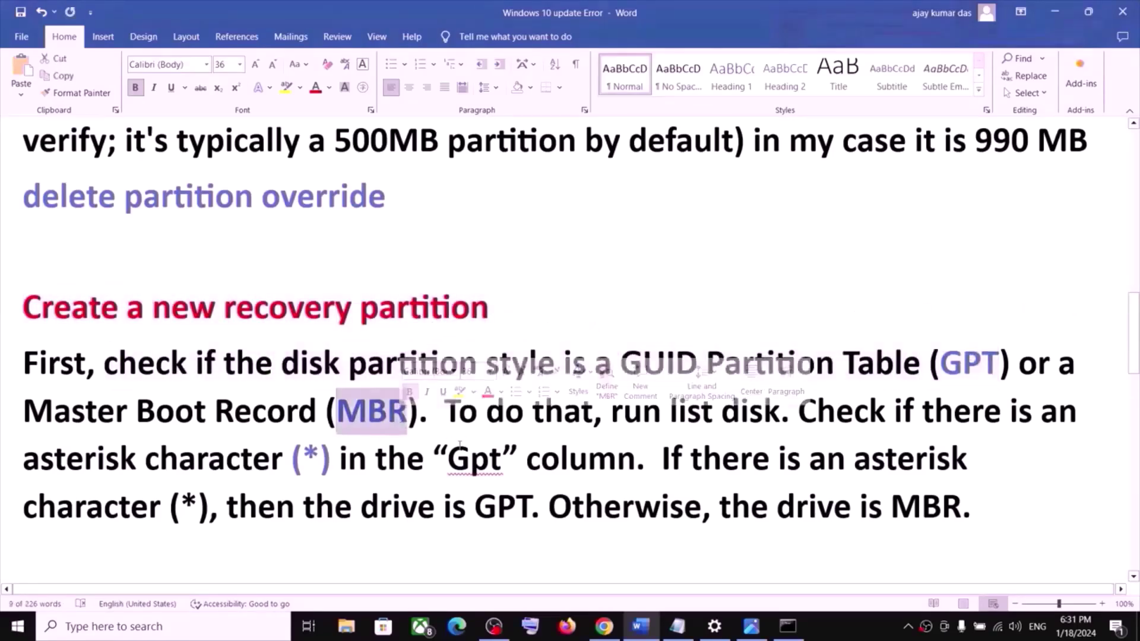
pyautogui.scroll(-2, 372, 412)
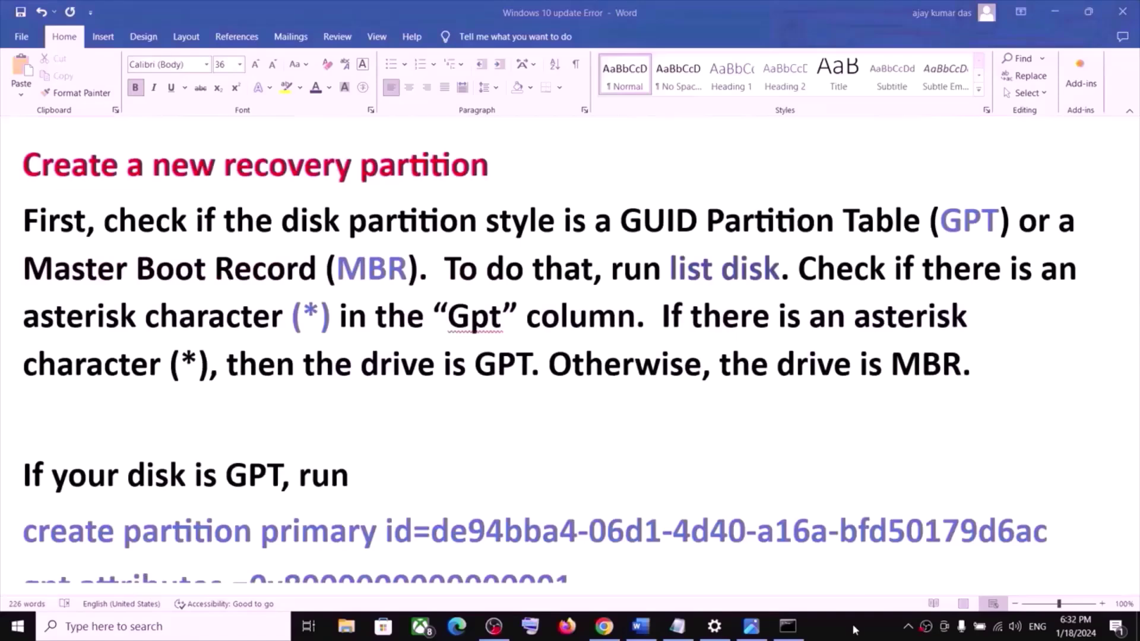
# - Run list disk again, showing Disk 0 with 807 MB free
pyautogui.click(681, 271)
pyautogui.doubleClick(683, 271)
pyautogui.moveTo(729, 270); pyautogui.dragTo(778, 271)
pyautogui.press('super+c')
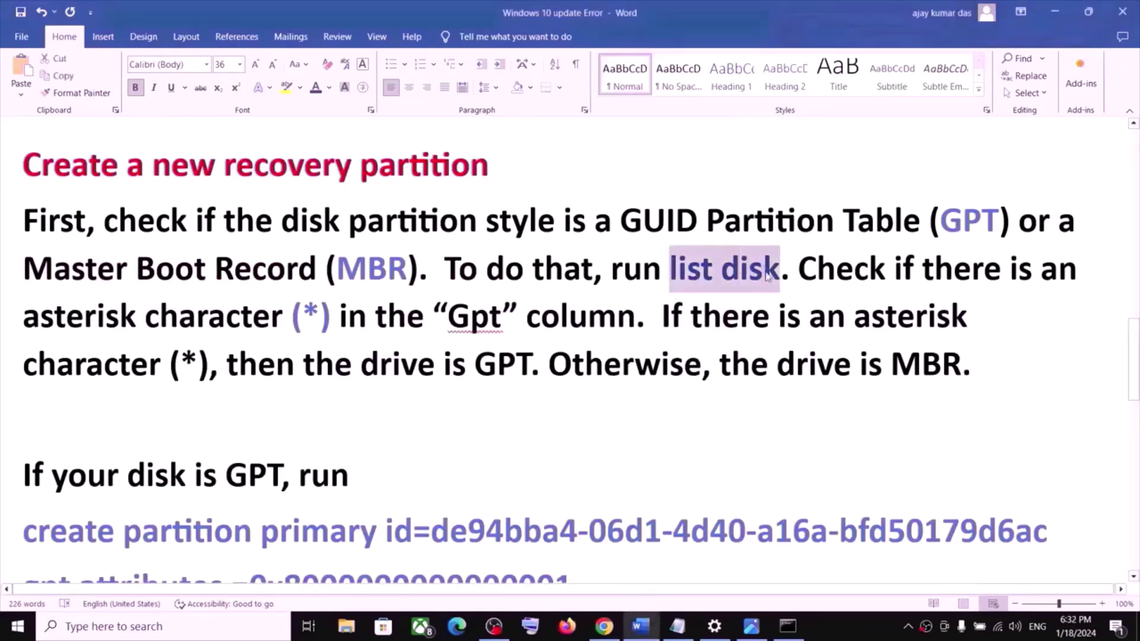
pyautogui.click(788, 626)
pyautogui.rightClick(675, 451)
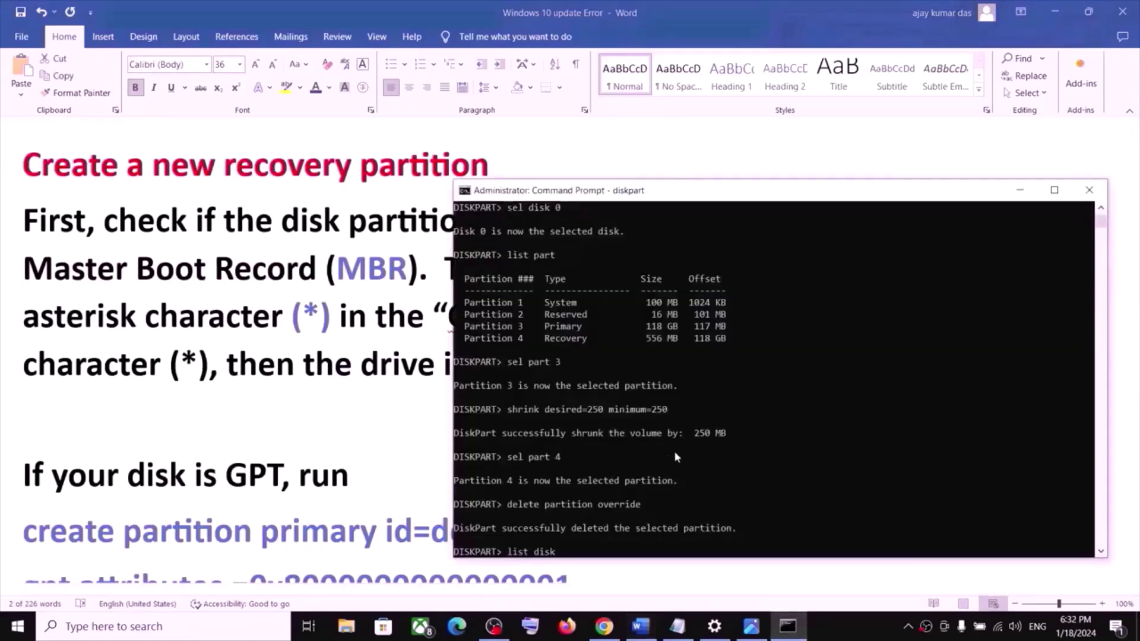
pyautogui.press('Return')
pyautogui.moveTo(731, 198); pyautogui.dragTo(734, 125)
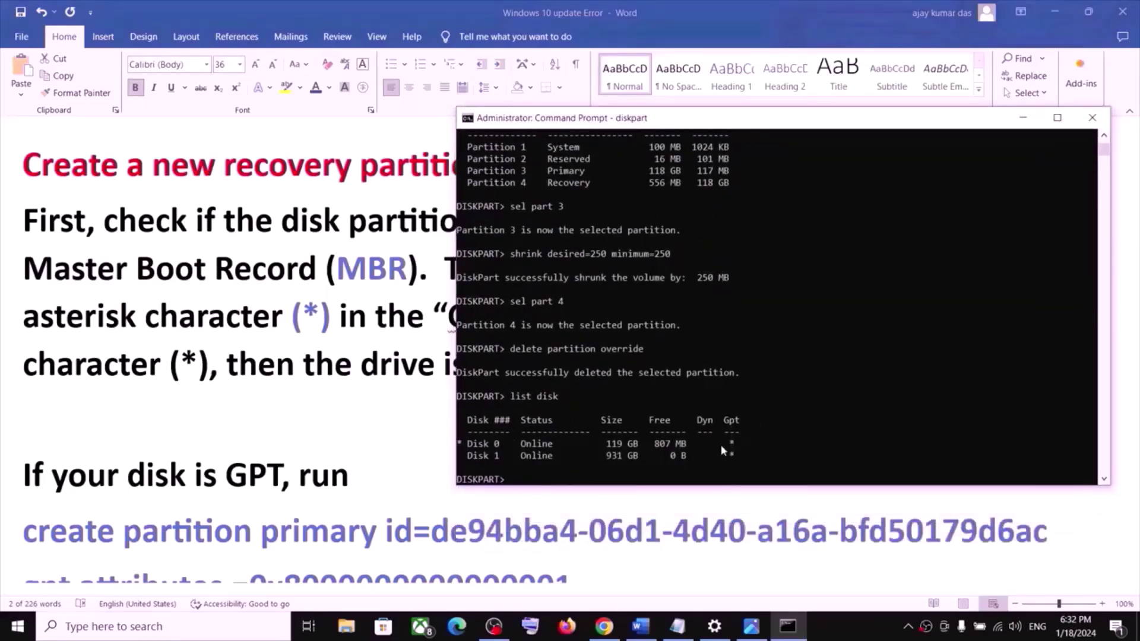
# - Confirm the Gpt asterisk on Disk 0 and select the GPT create partition primary command
pyautogui.click(386, 395)
pyautogui.doubleClick(309, 313)
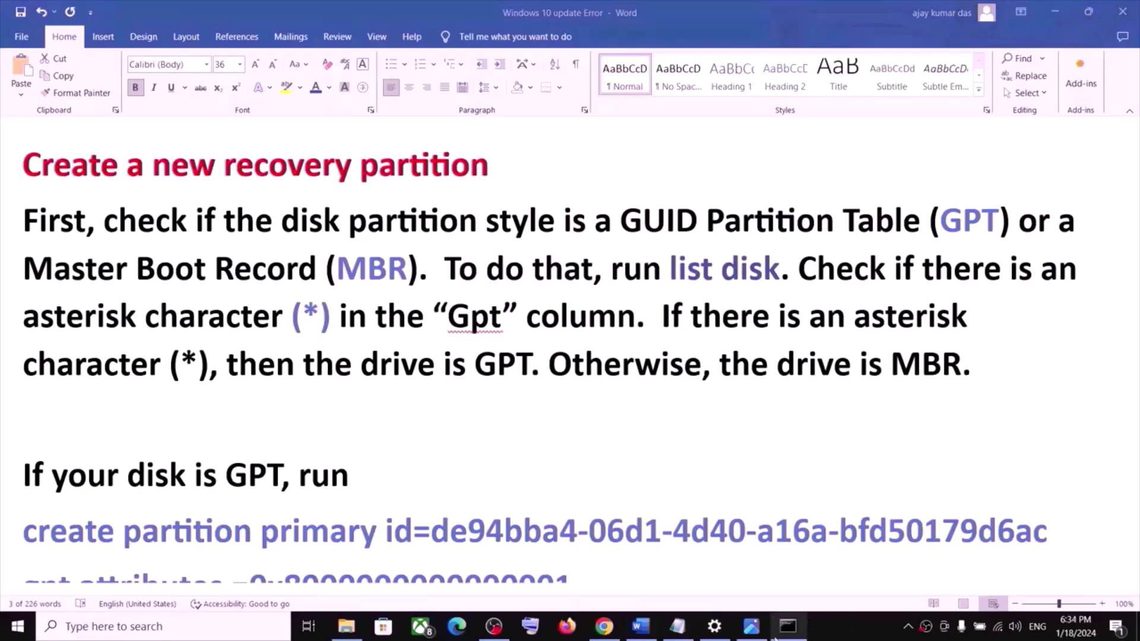
pyautogui.click(795, 631)
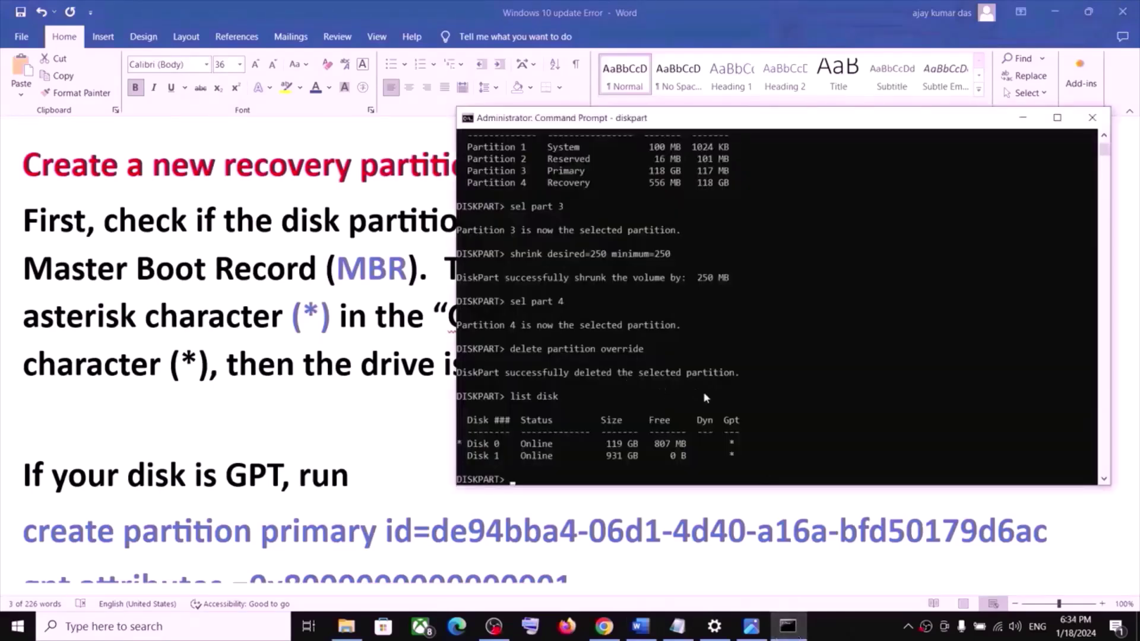
pyautogui.hotkey('alt', 'Tab')
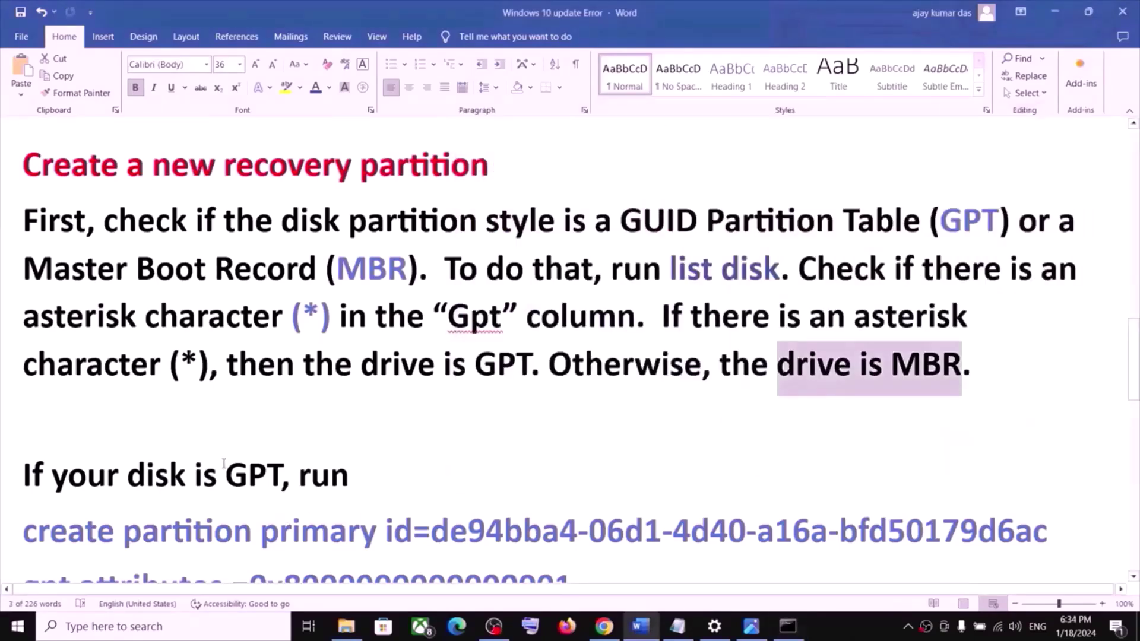
pyautogui.scroll(-1, 144, 421)
pyautogui.scroll(-1, 143, 422)
pyautogui.moveTo(127, 363); pyautogui.dragTo(297, 365)
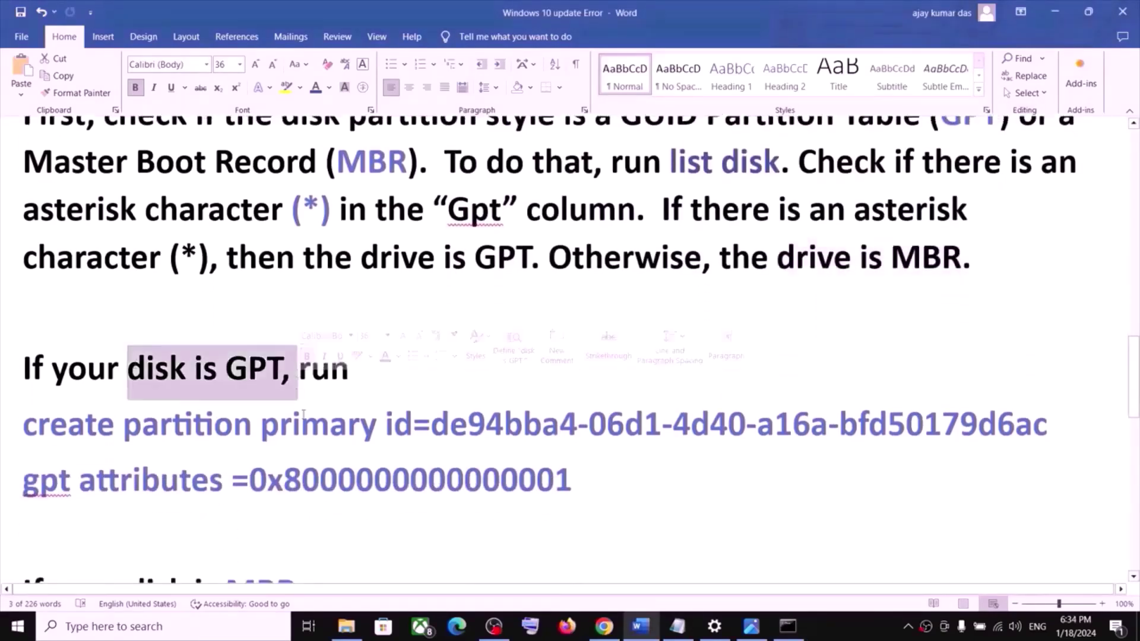
pyautogui.scroll(-1, 476, 474)
pyautogui.moveTo(1058, 392); pyautogui.dragTo(27, 394)
pyautogui.press('super+c')
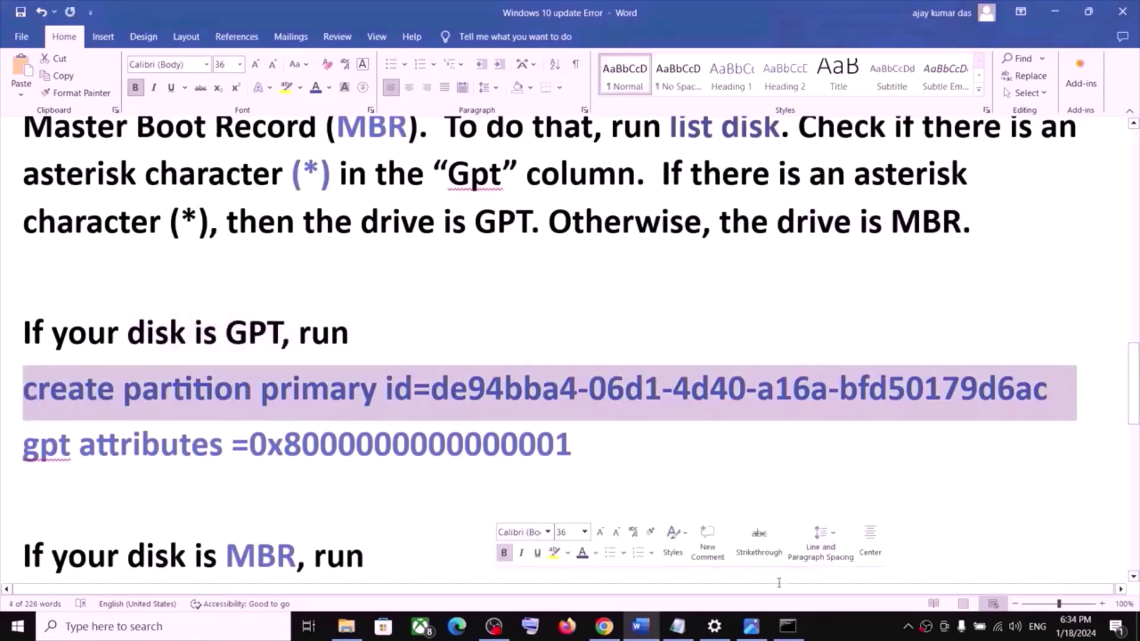
pyautogui.click(788, 627)
# - Create the new primary partition with the pasted create partition primary command
pyautogui.click(696, 456)
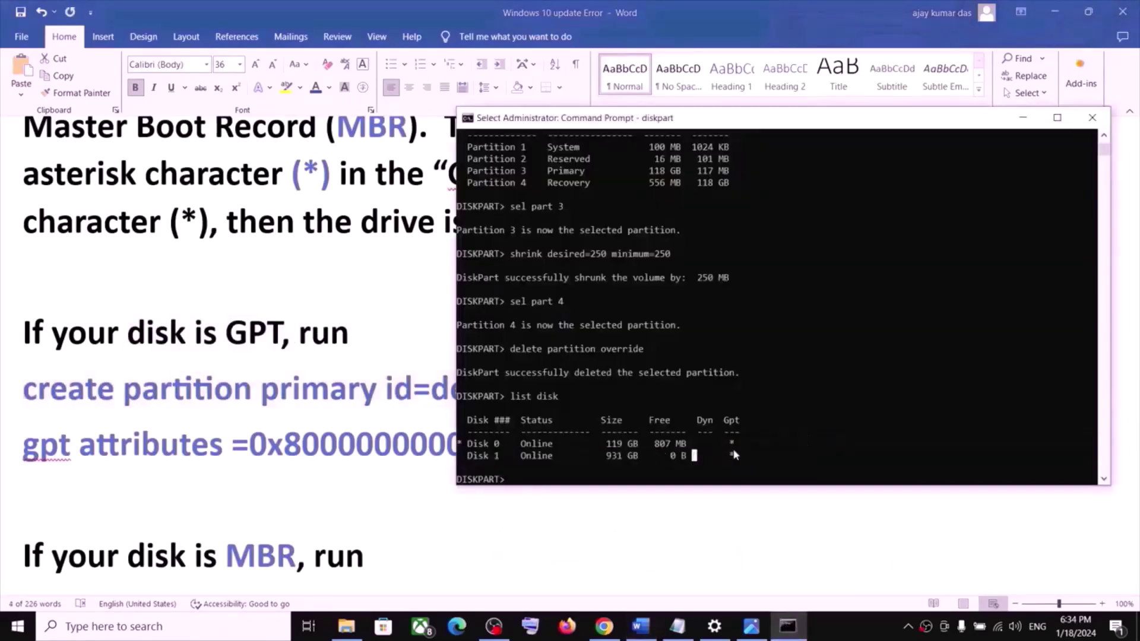
pyautogui.rightClick(543, 480)
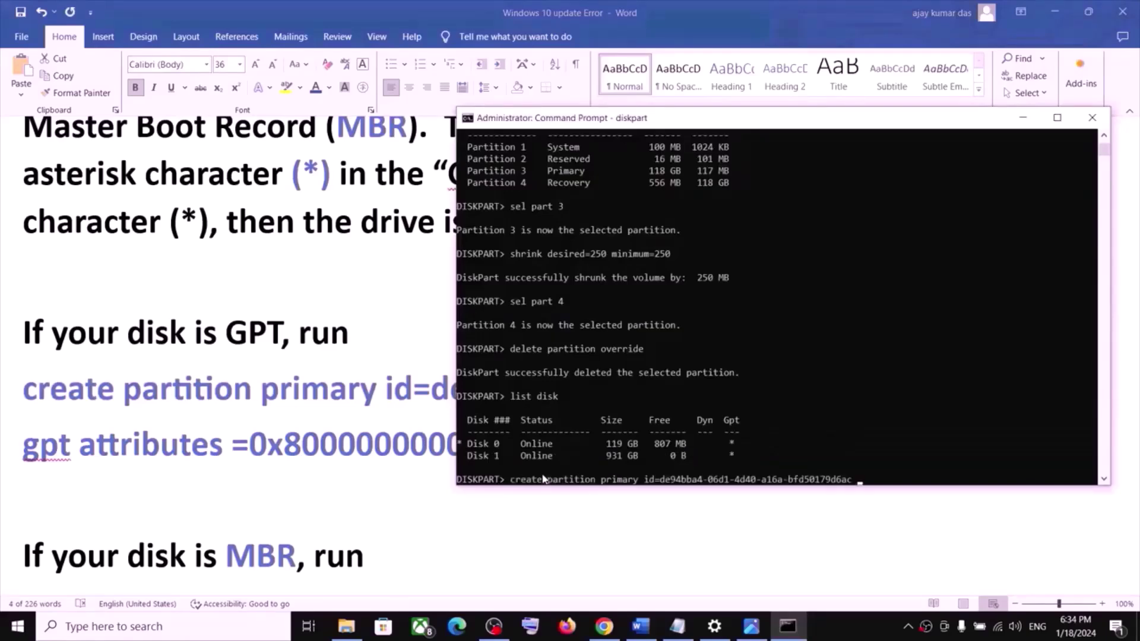
pyautogui.press('Return')
pyautogui.click(246, 452)
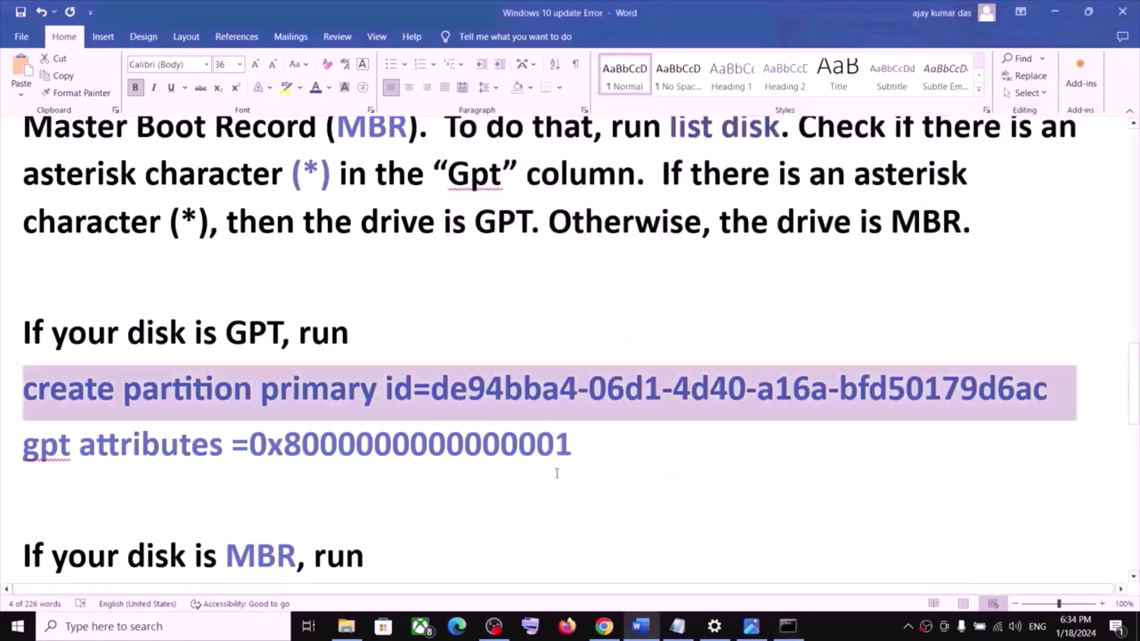
pyautogui.moveTo(584, 450); pyautogui.dragTo(23, 448)
pyautogui.hotkey('ctrl', 'c')
pyautogui.click(788, 627)
pyautogui.rightClick(699, 470)
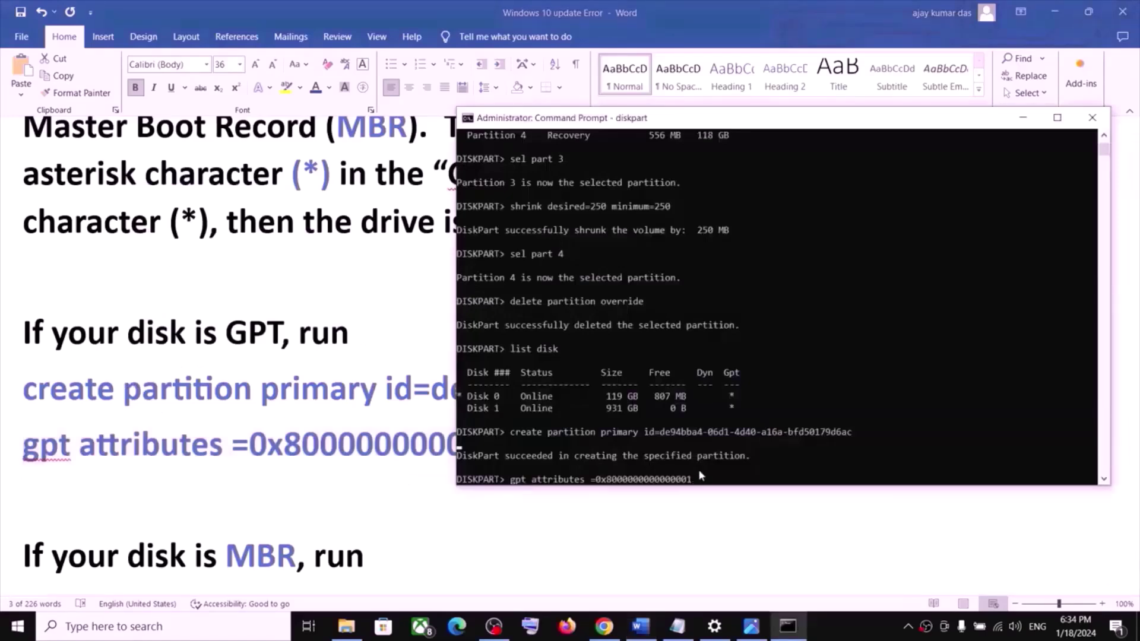
pyautogui.press('Return')
# - Skip past the MBR-only create partition id=27 line in the notes
pyautogui.hotkey('alt', 'Tab')
pyautogui.scroll(-2, 357, 487)
pyautogui.tripleClick(385, 507)
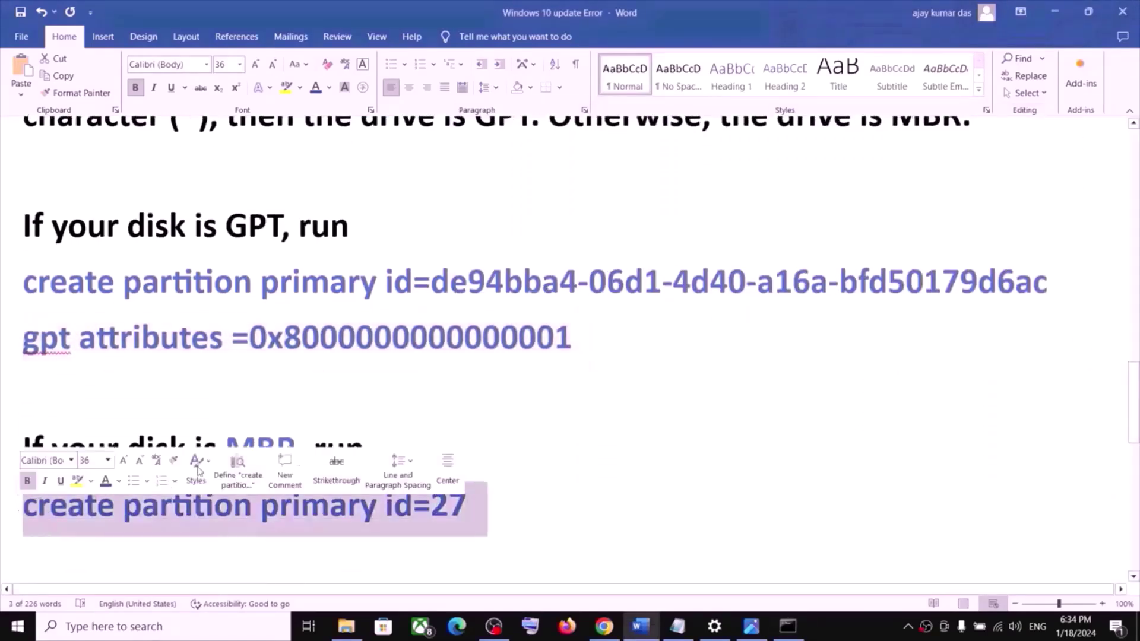
pyautogui.scroll(-1, 416, 404)
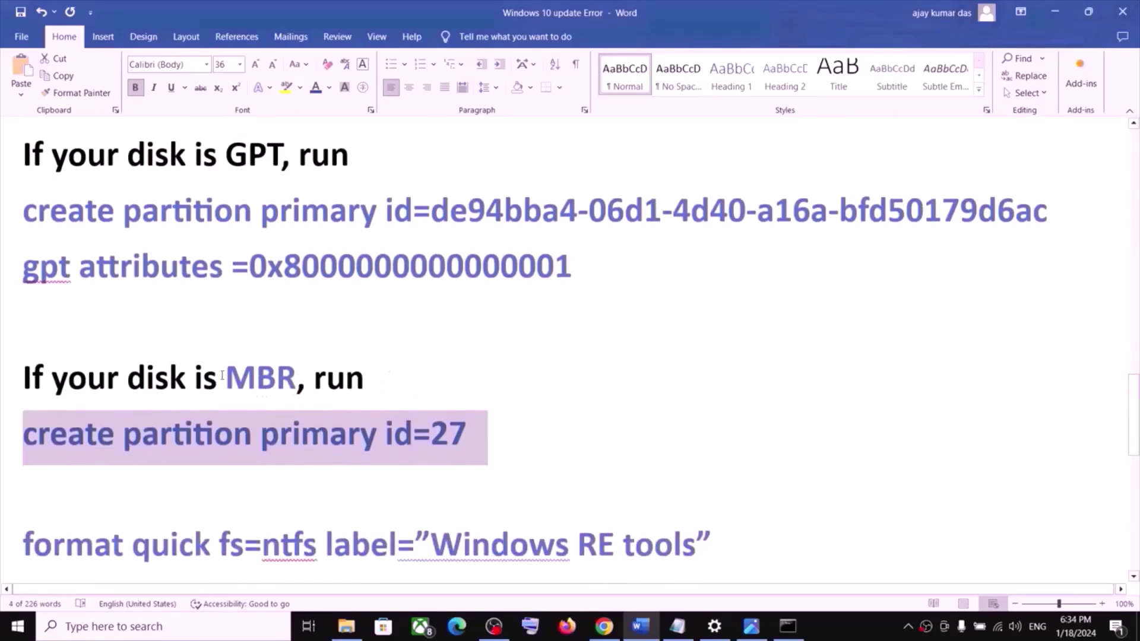
pyautogui.scroll(-1, 460, 368)
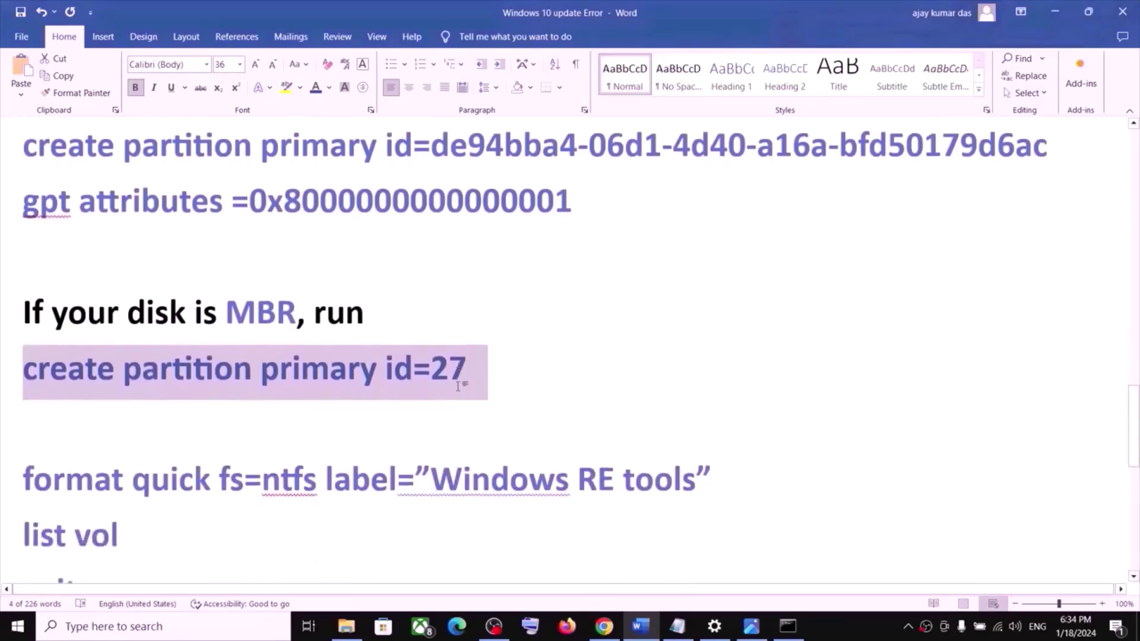
pyautogui.click(247, 409)
# - Review the remaining commands through reagentc /info and select the format quick fs=ntfs line
pyautogui.scroll(-2, 506, 354)
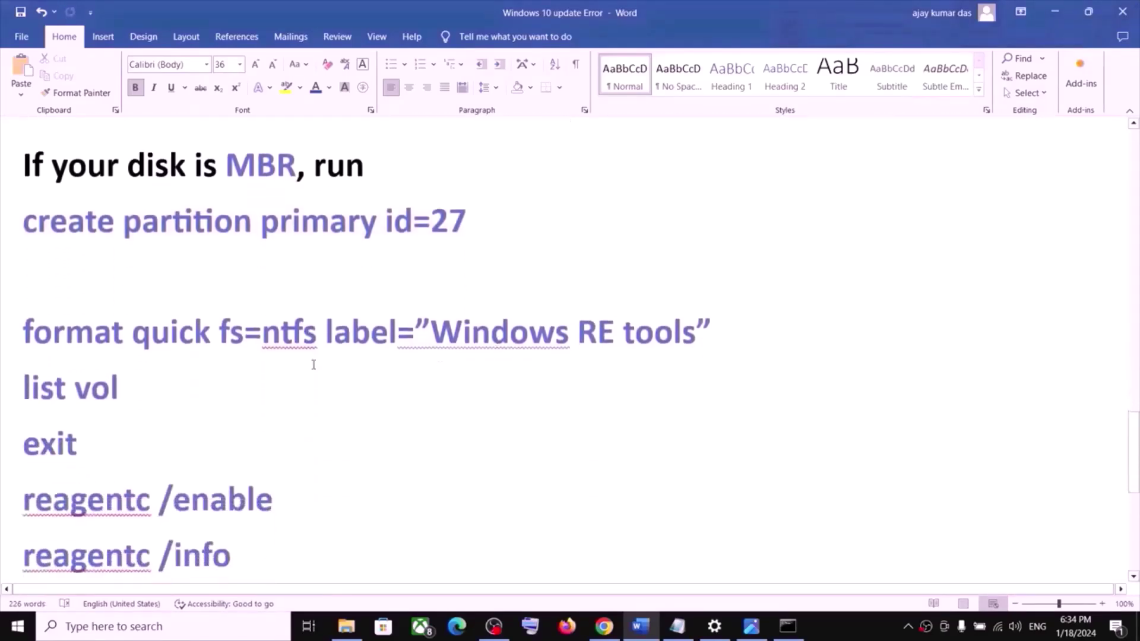
pyautogui.scroll(-2, 440, 365)
pyautogui.moveTo(24, 214); pyautogui.dragTo(237, 454)
pyautogui.click(91, 280)
pyautogui.click(262, 230)
pyautogui.doubleClick(279, 228)
pyautogui.click(264, 230)
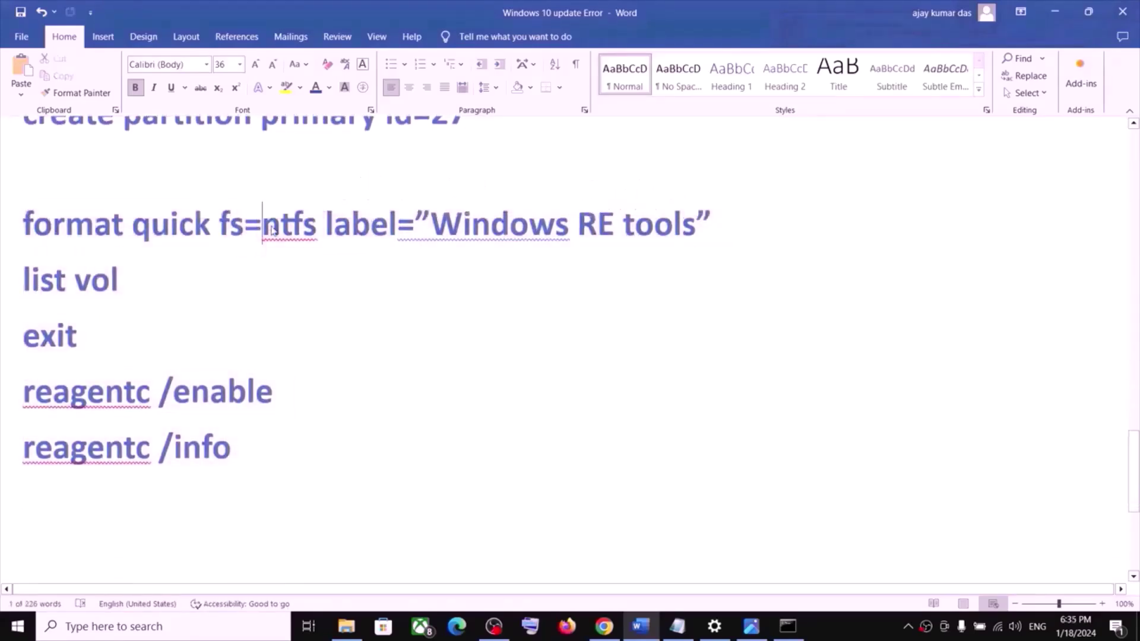
pyautogui.tripleClick(271, 231)
# - Quick-format the new partition as NTFS labelled "Windows RE tools"
pyautogui.hotkey('ctrl', 'c')
pyautogui.hotkey('alt', 'Tab')
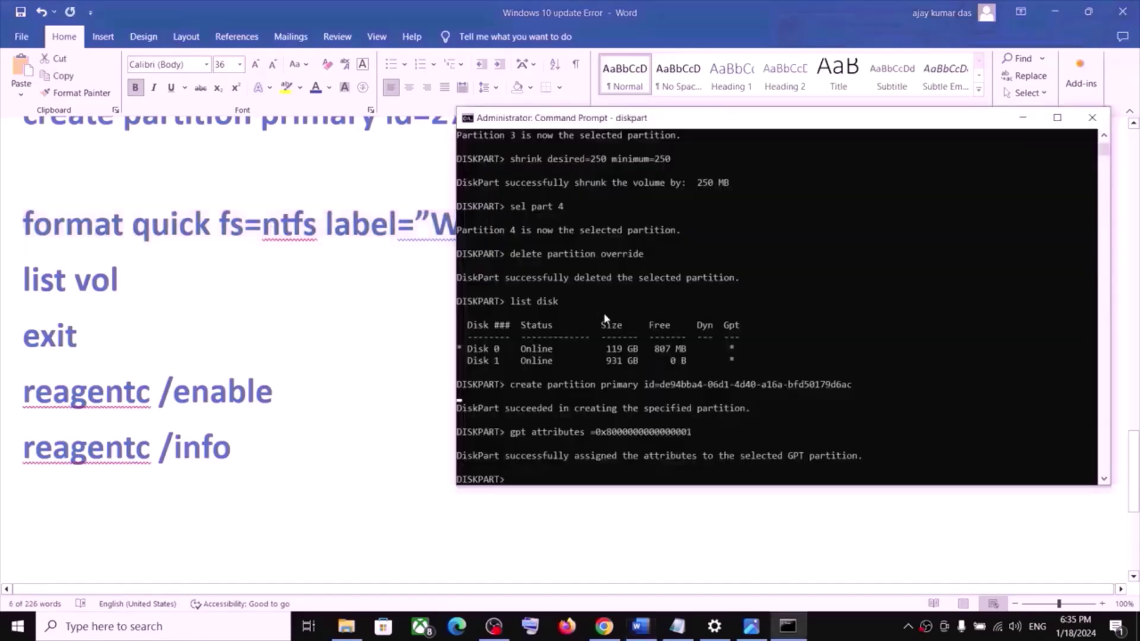
pyautogui.rightClick(642, 436)
pyautogui.press('Return')
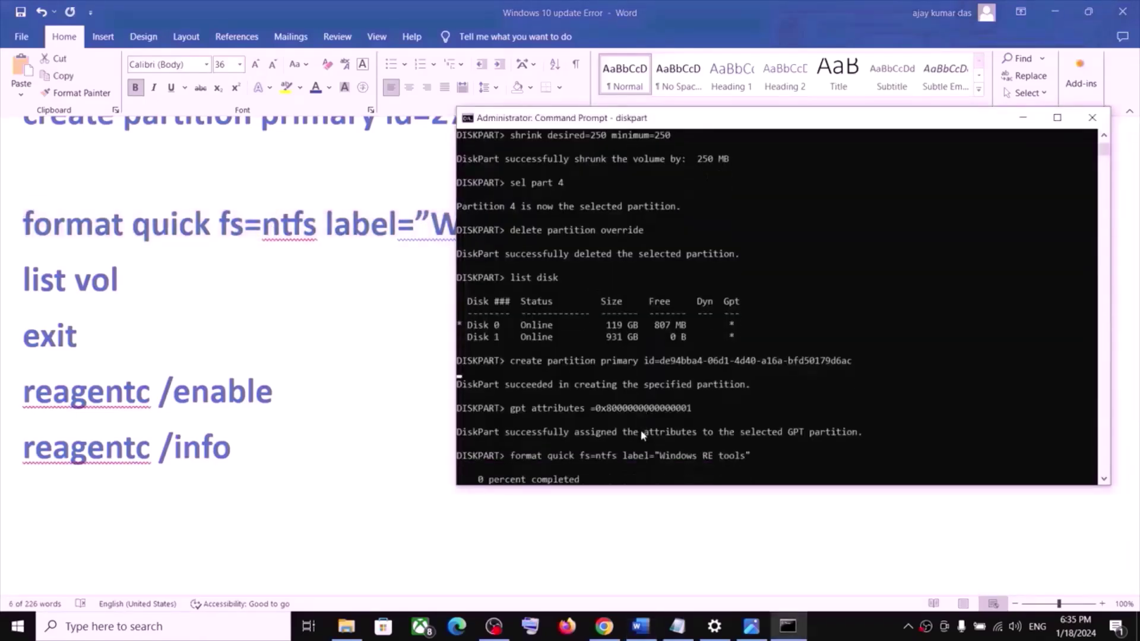
pyautogui.hotkey('alt', 'Tab')
# - Run list vol, showing Volume 4 Windows RE at 807 MB, Healthy, Hidden
pyautogui.tripleClick(66, 281)
pyautogui.hotkey('ctrl', 'c')
pyautogui.hotkey('alt', 'Tab')
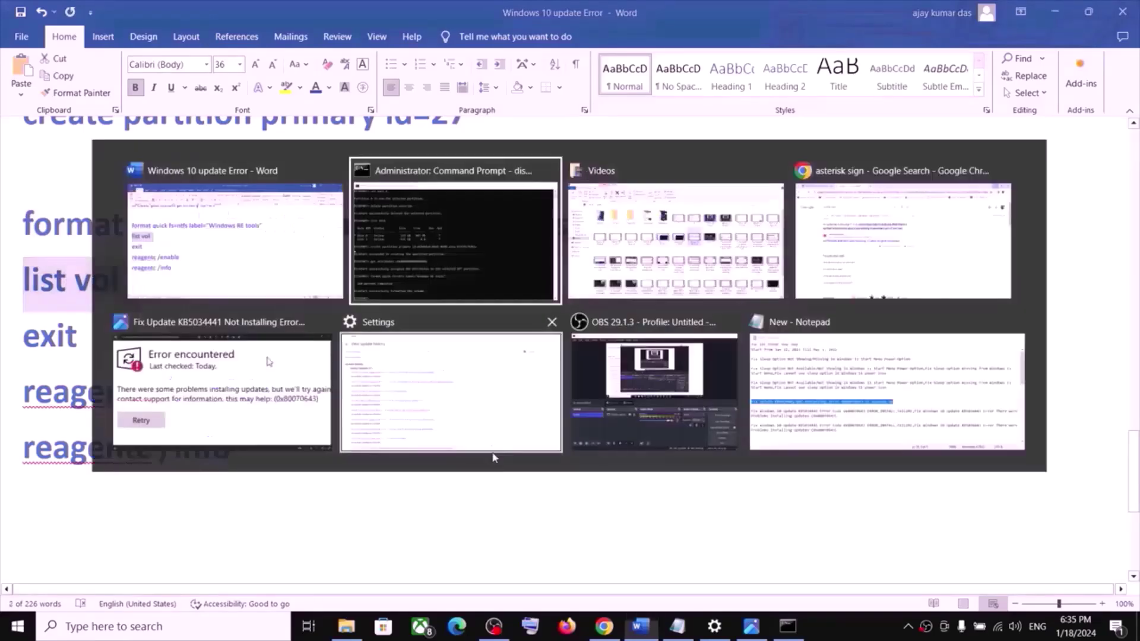
pyautogui.hotkey('ctrl', 'v')
pyautogui.press('Return')
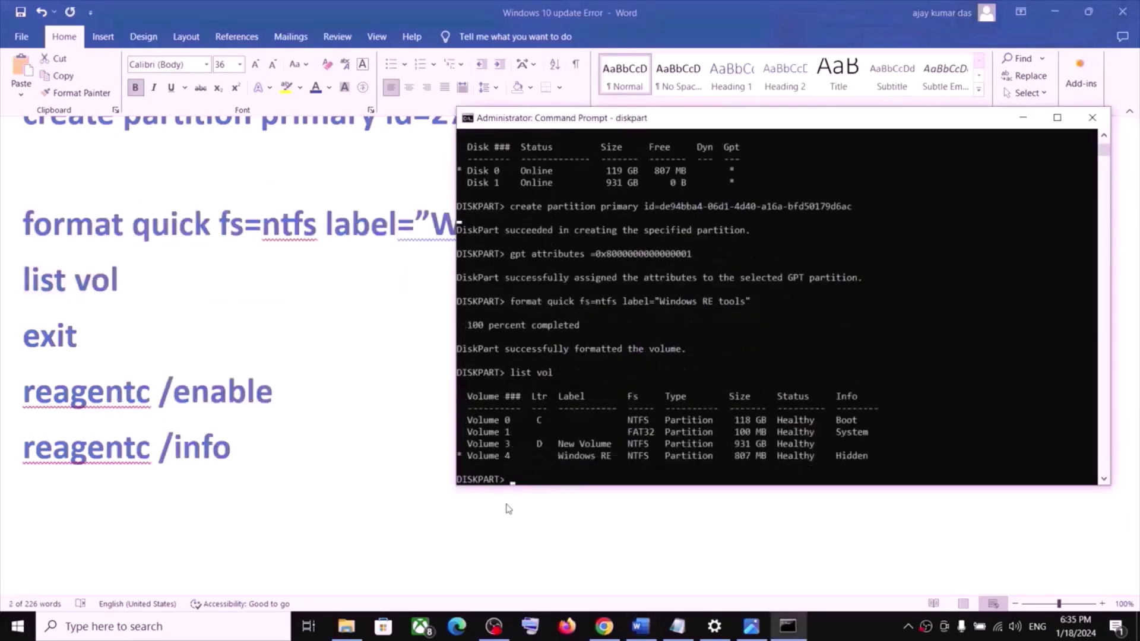
pyautogui.hotkey('alt', 'Tab')
# - Leave DiskPart with the exit command
pyautogui.tripleClick(56, 340)
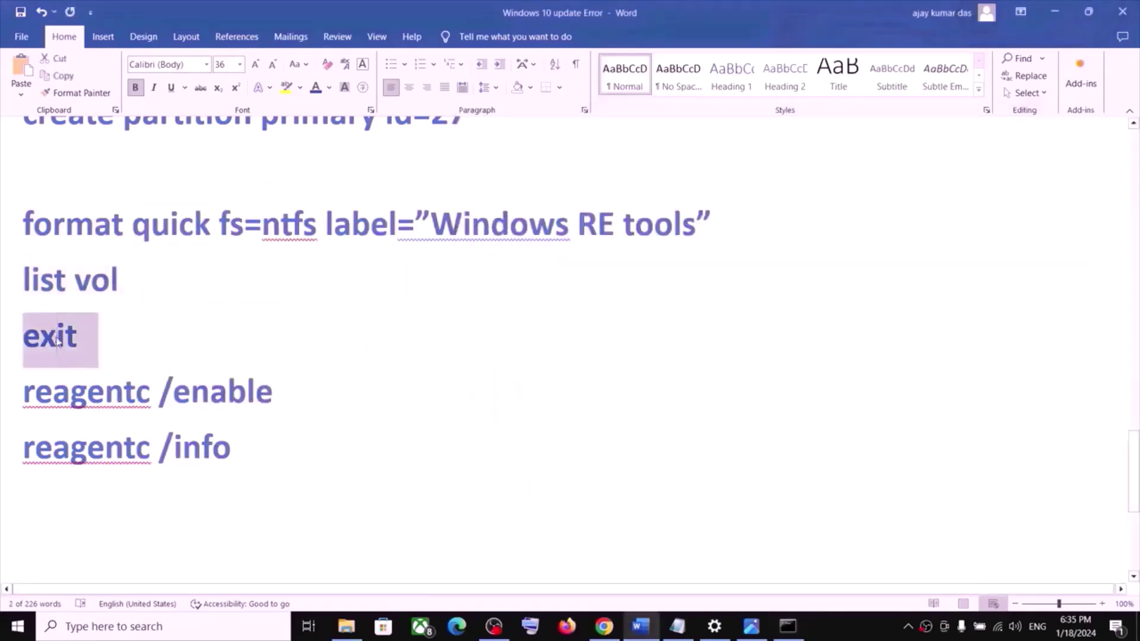
pyautogui.hotkey('ctrl', 'c')
pyautogui.hotkey('alt', 'Tab')
pyautogui.hotkey('ctrl', 'v')
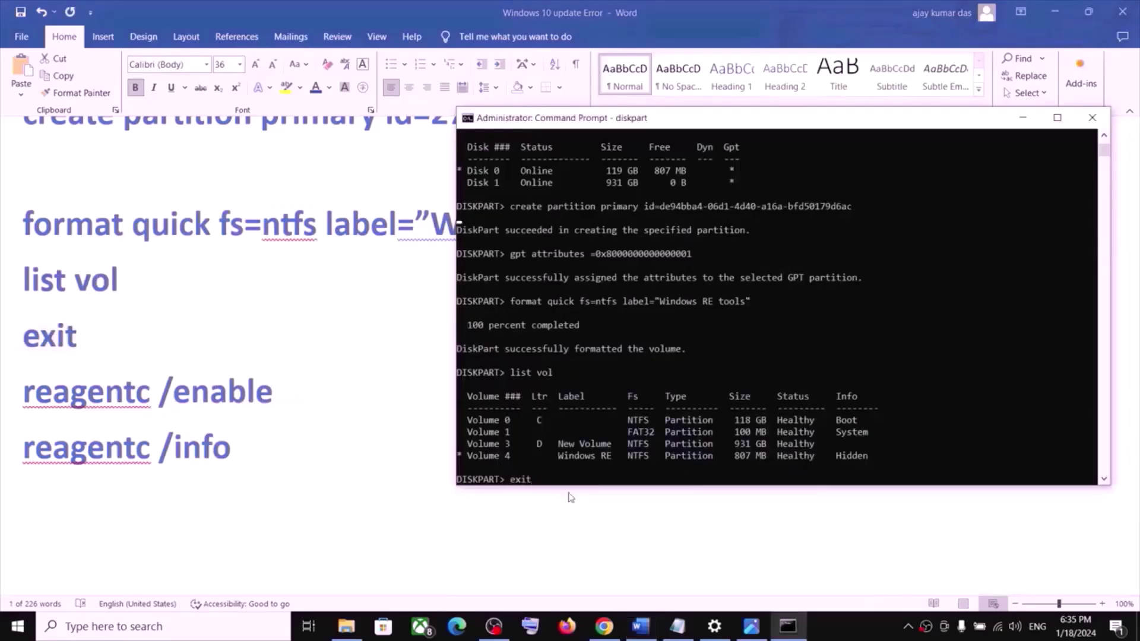
pyautogui.press('Return')
pyautogui.hotkey('alt', 'Tab')
# - Copy 'reagentc /enable' from the Word notes and run it in Command Prompt
pyautogui.tripleClick(147, 399)
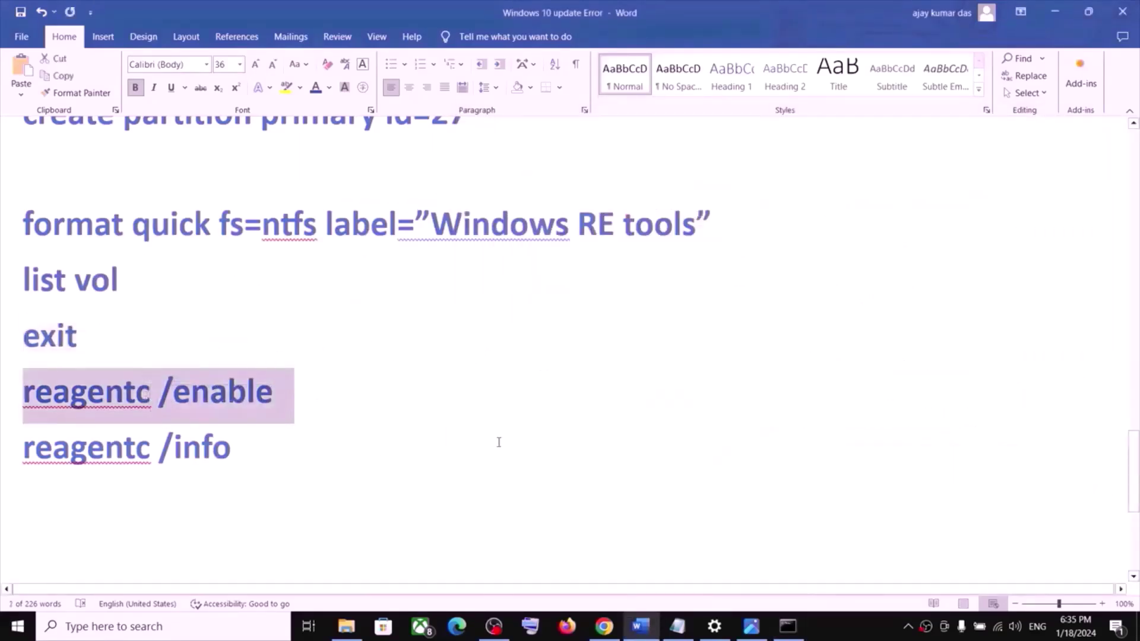
pyautogui.hotkey('ctrl', 'c')
pyautogui.hotkey('alt', 'Tab')
pyautogui.hotkey('ctrl', 'v')
pyautogui.press('Return')
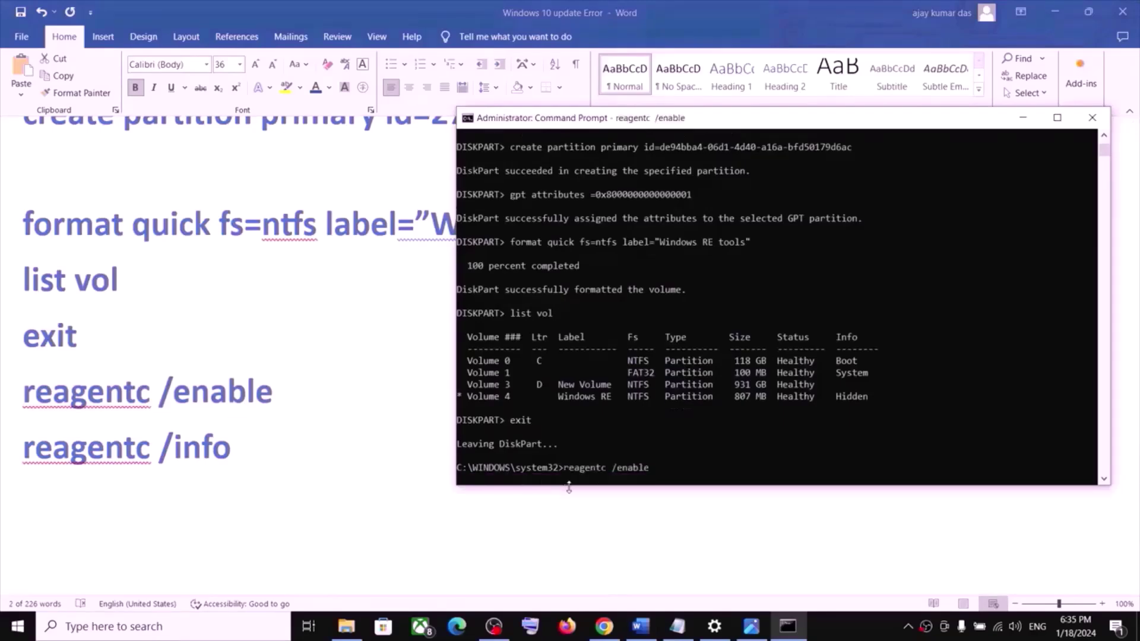
# - Copy 'reagentc /info' from the notes and paste it at the prompt to check WinRE status
pyautogui.hotkey('alt', 'Tab')
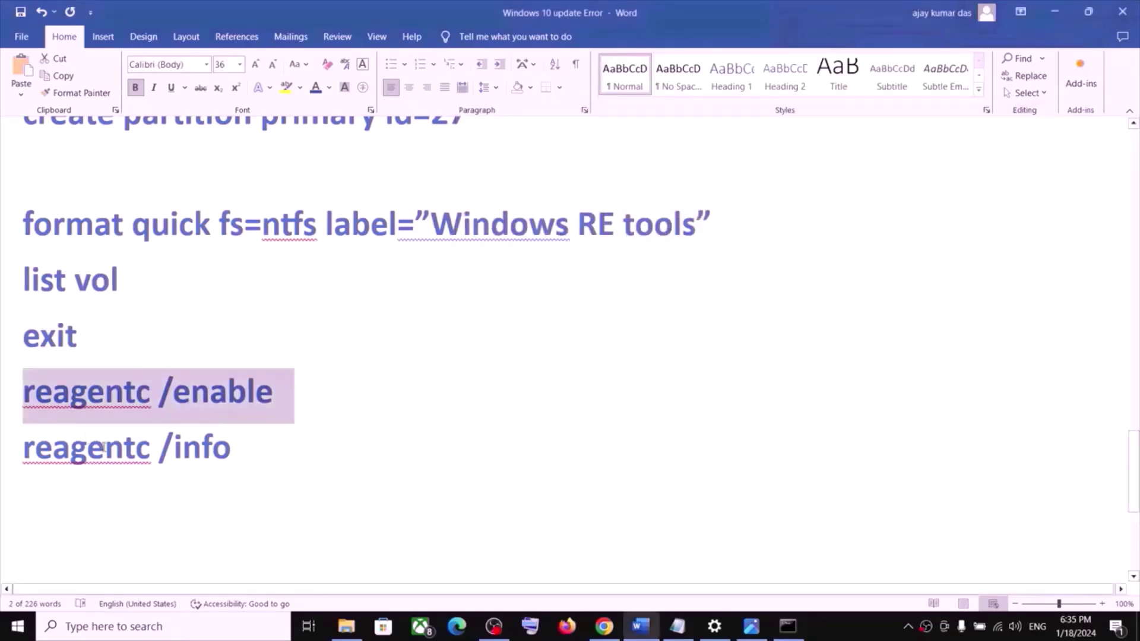
pyautogui.tripleClick(104, 446)
pyautogui.hotkey('alt', 'Tab')
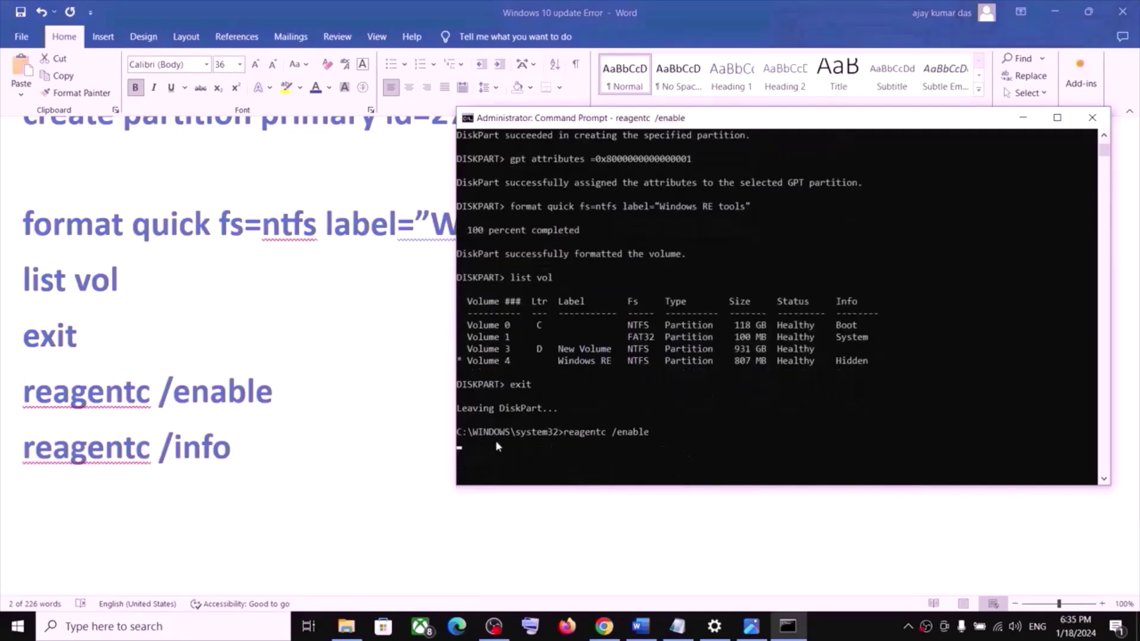
pyautogui.click(846, 628)
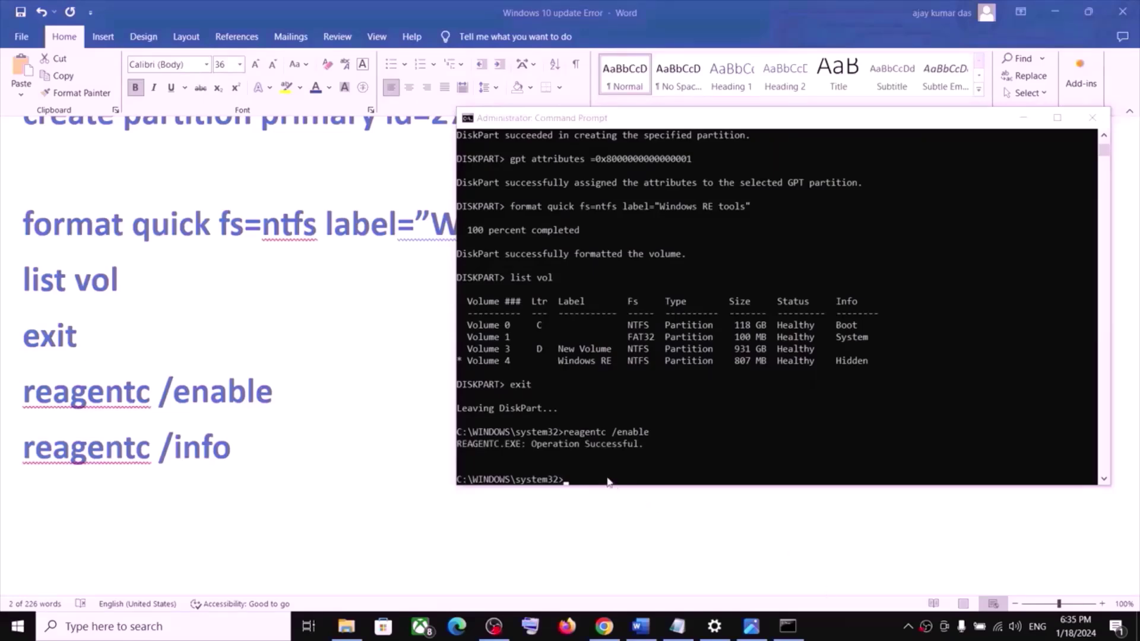
pyautogui.moveTo(24, 448); pyautogui.dragTo(107, 453)
pyautogui.tripleClick(107, 452)
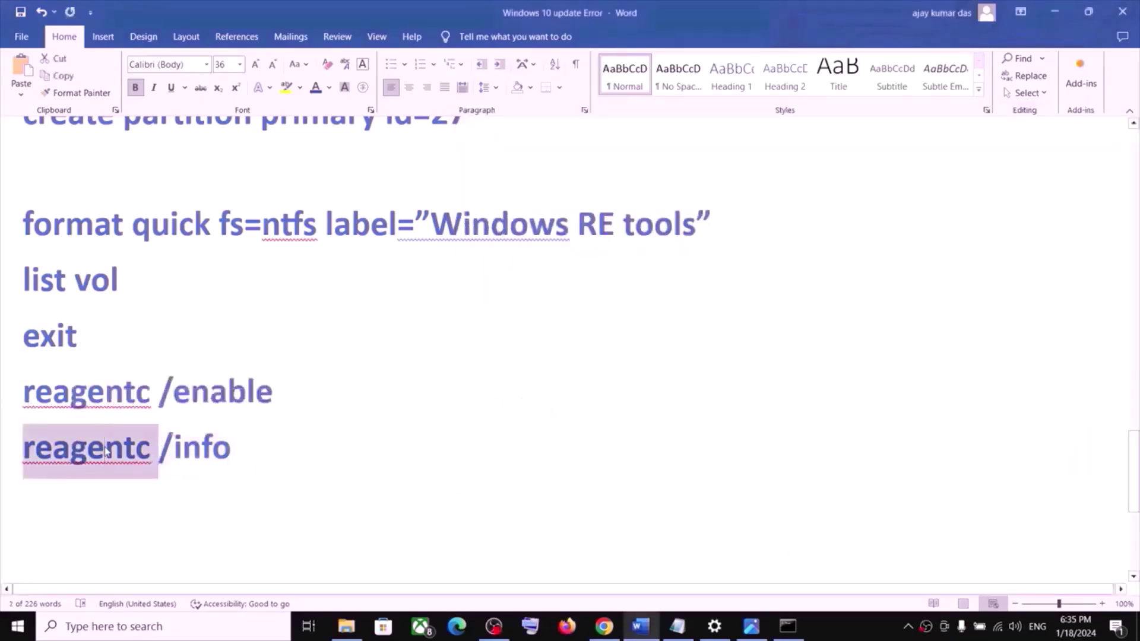
pyautogui.hotkey('ctrl', 'c')
pyautogui.hotkey('alt', 'Tab')
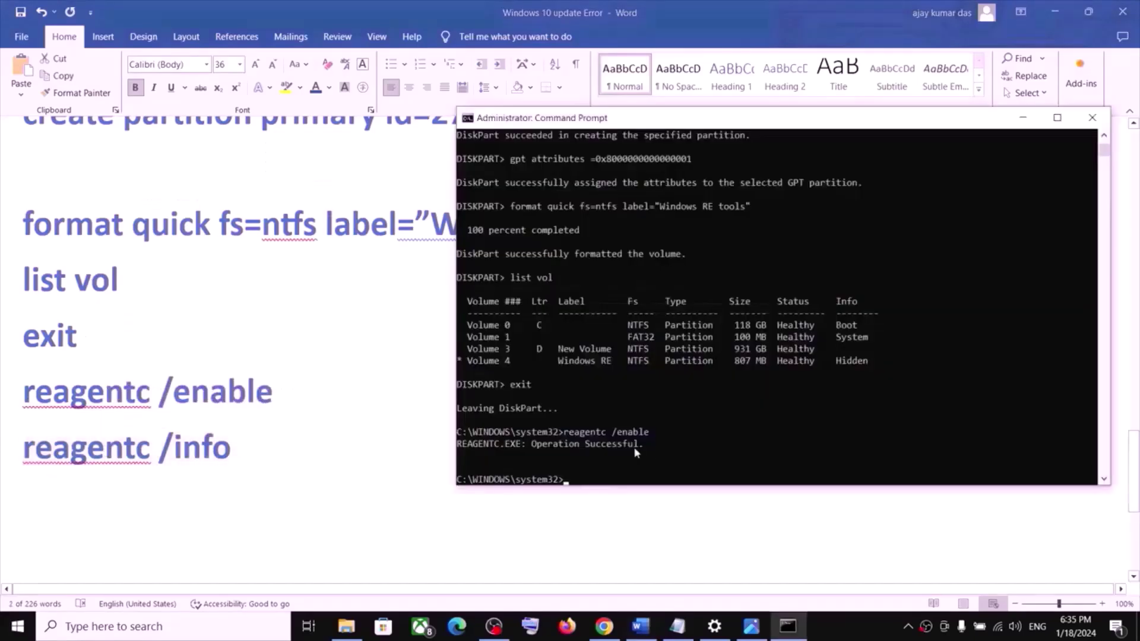
pyautogui.rightClick(650, 447)
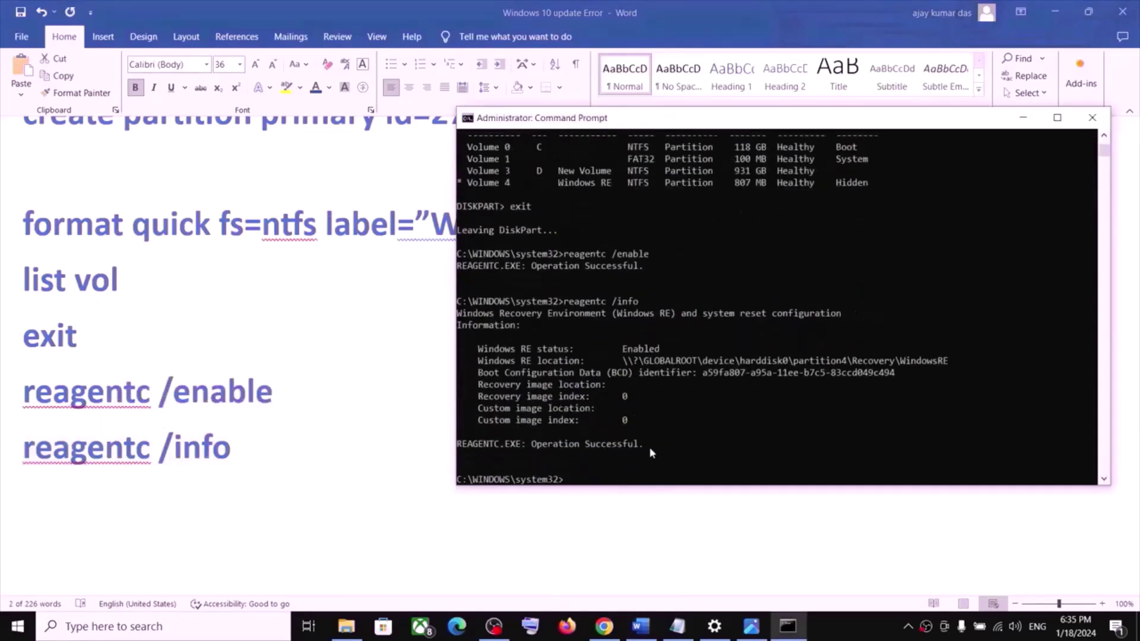
# - Close Command Prompt and view the Windows Update history in Settings, confirming KB5034122 installed
pyautogui.click(1096, 123)
pyautogui.click(16, 634)
pyautogui.click(354, 288)
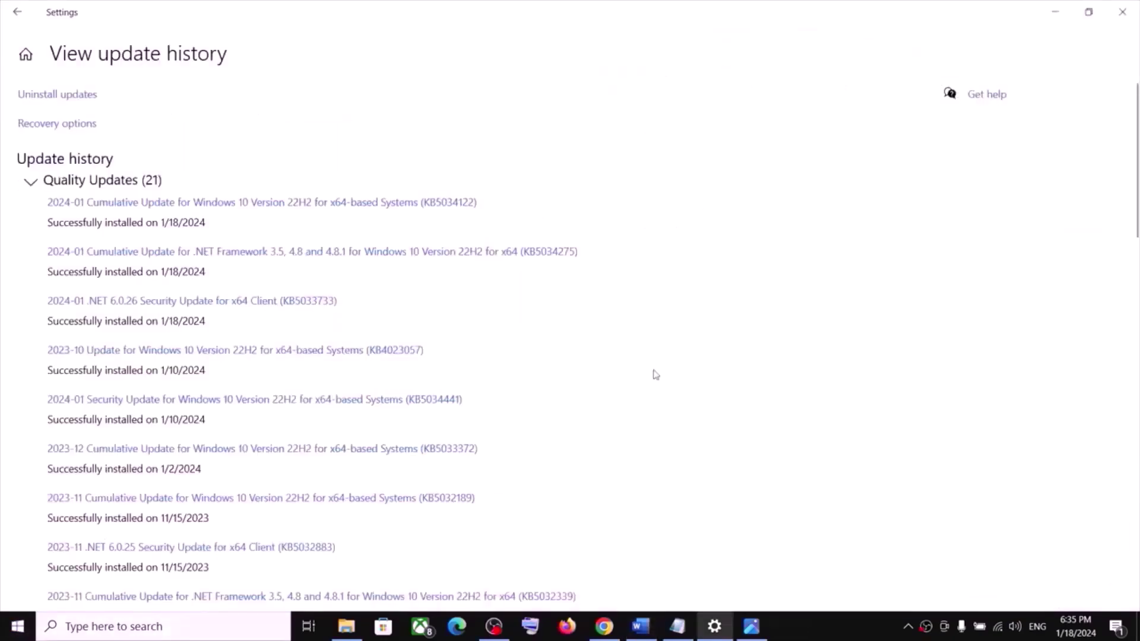
pyautogui.click(26, 54)
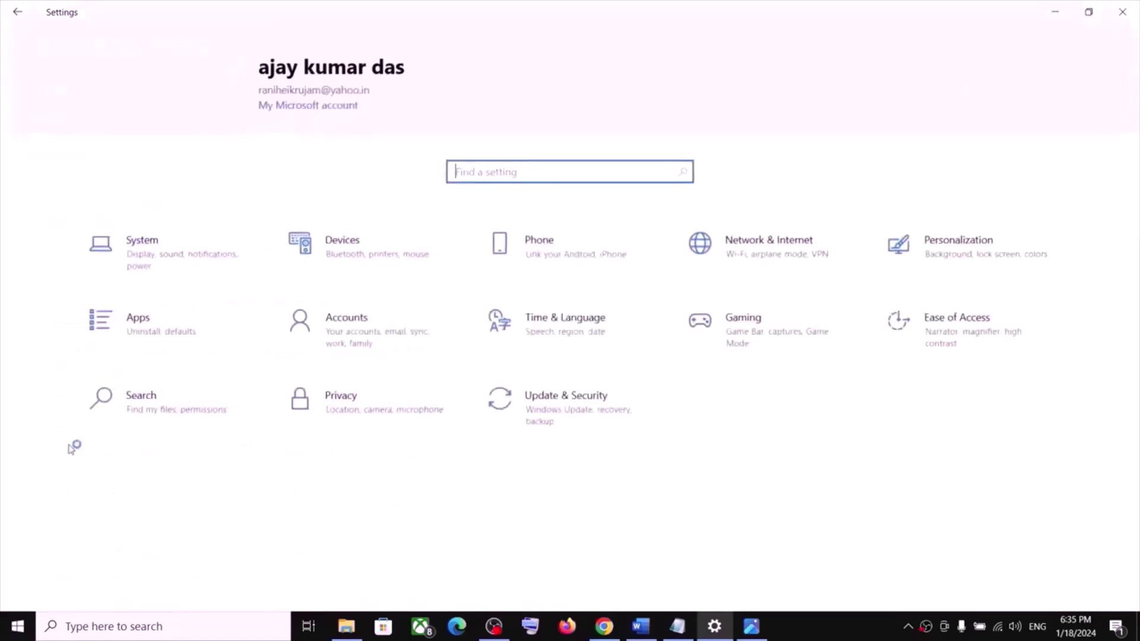
pyautogui.click(585, 416)
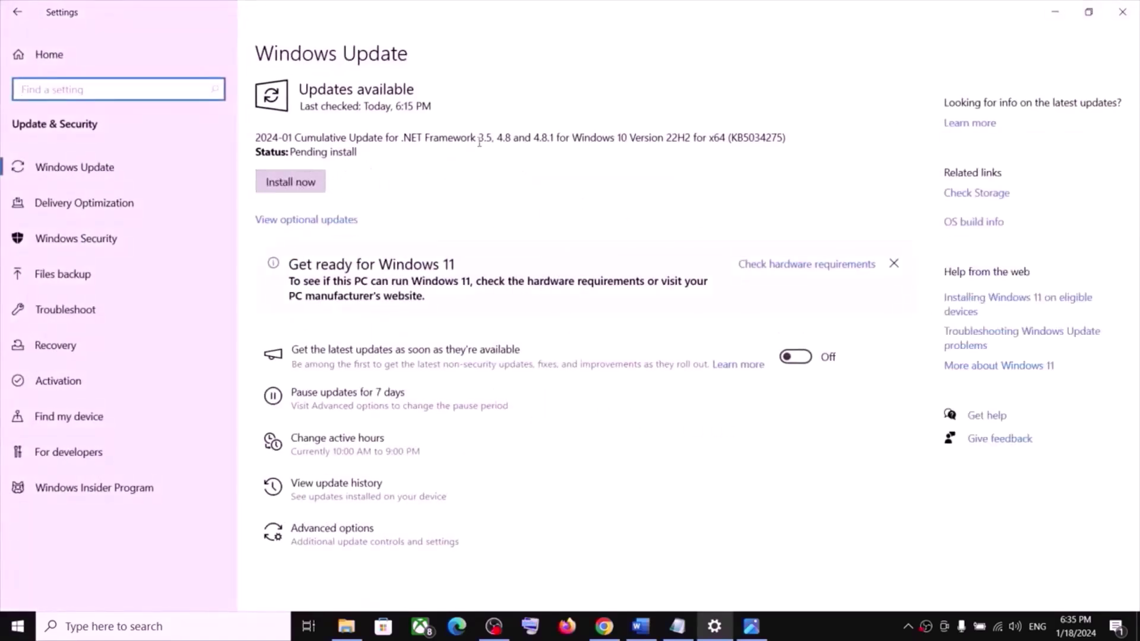
pyautogui.click(362, 489)
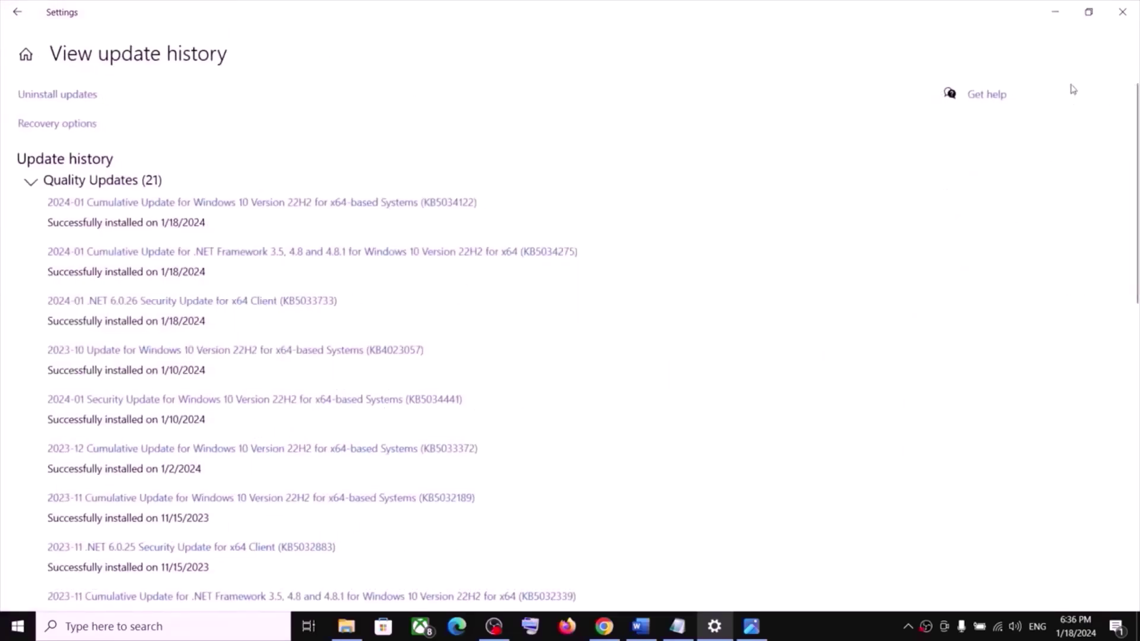
pyautogui.click(1056, 17)
# - Review the closing note about reagentc /enable and its source URL in Word
pyautogui.scroll(-3, 228, 464)
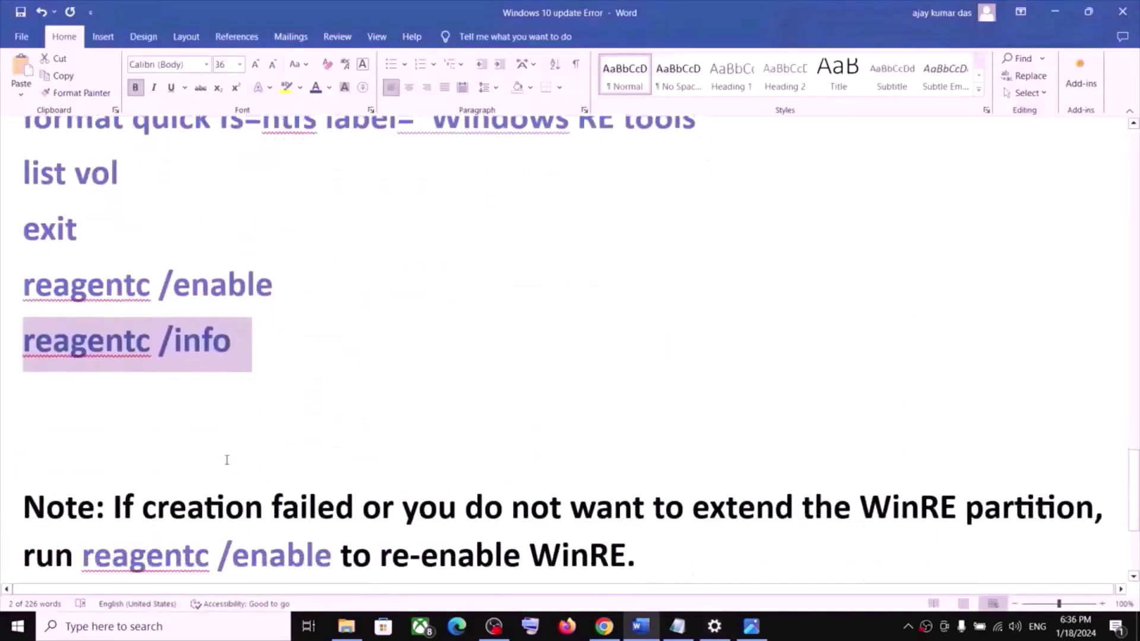
pyautogui.moveTo(112, 438); pyautogui.dragTo(2, 435)
pyautogui.moveTo(82, 485); pyautogui.dragTo(608, 486)
pyautogui.click(412, 504)
pyautogui.scroll(-1, 372, 533)
pyautogui.scroll(-4, 371, 533)
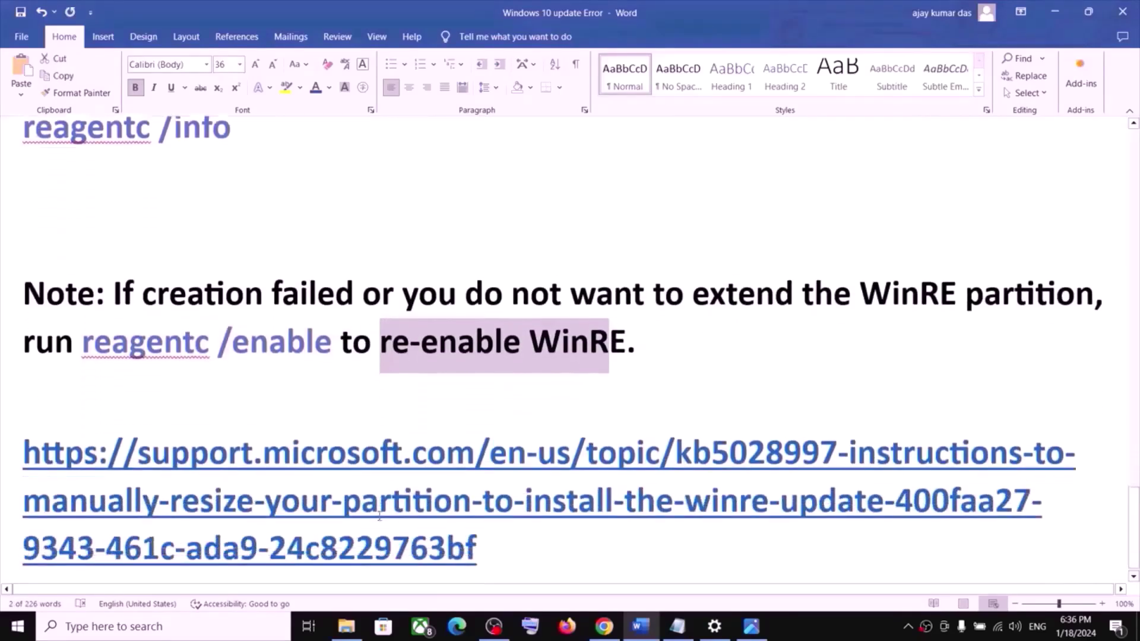
pyautogui.moveTo(503, 549); pyautogui.dragTo(51, 467)
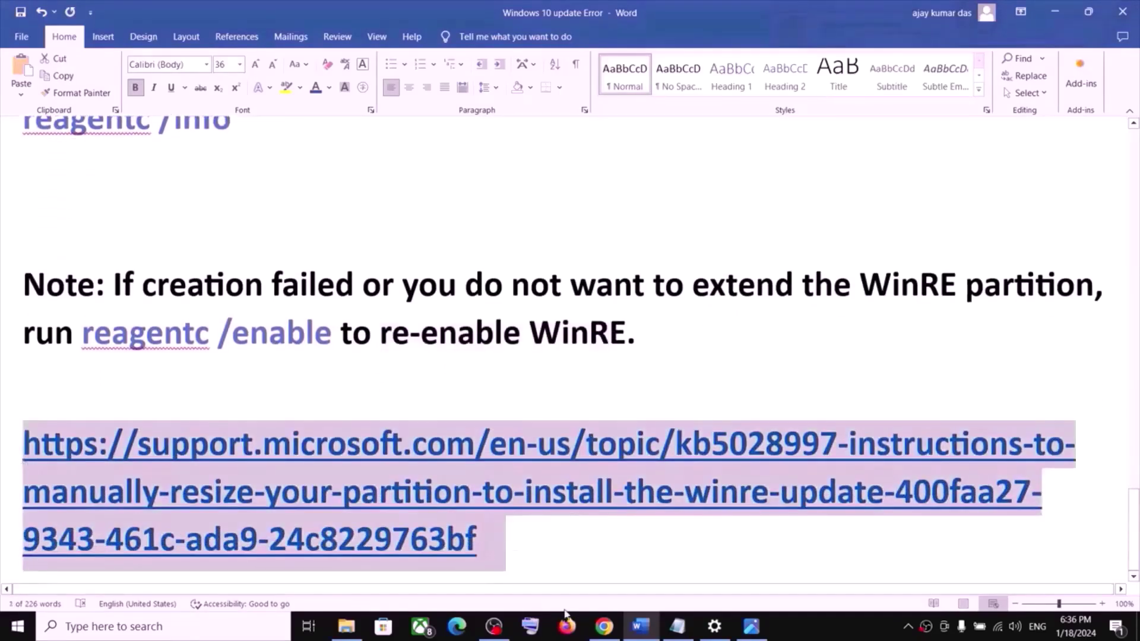
# - Bring up the KB5028997 partition-resize support article in Chrome and read its title
pyautogui.click(604, 627)
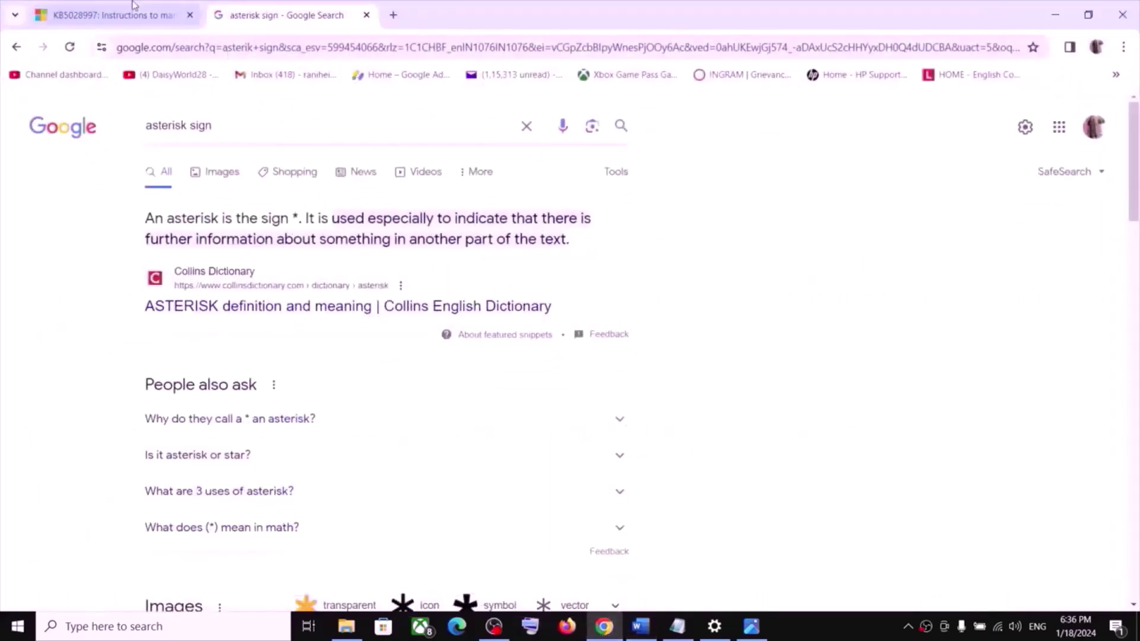
pyautogui.click(122, 27)
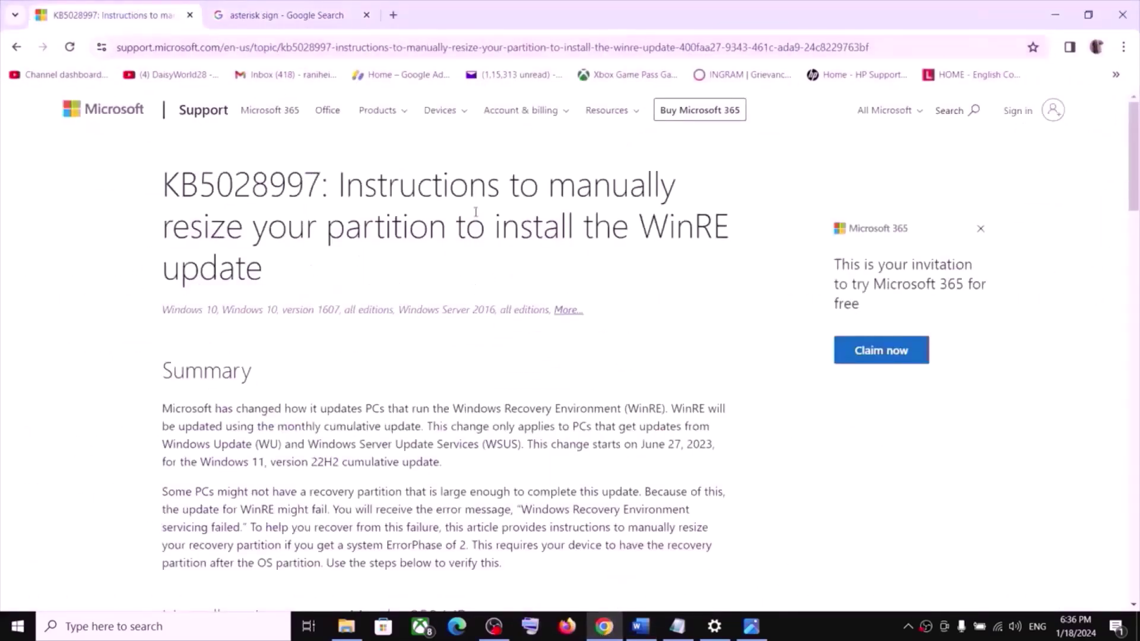
pyautogui.moveTo(344, 185); pyautogui.dragTo(508, 264)
pyautogui.scroll(-6, 383, 373)
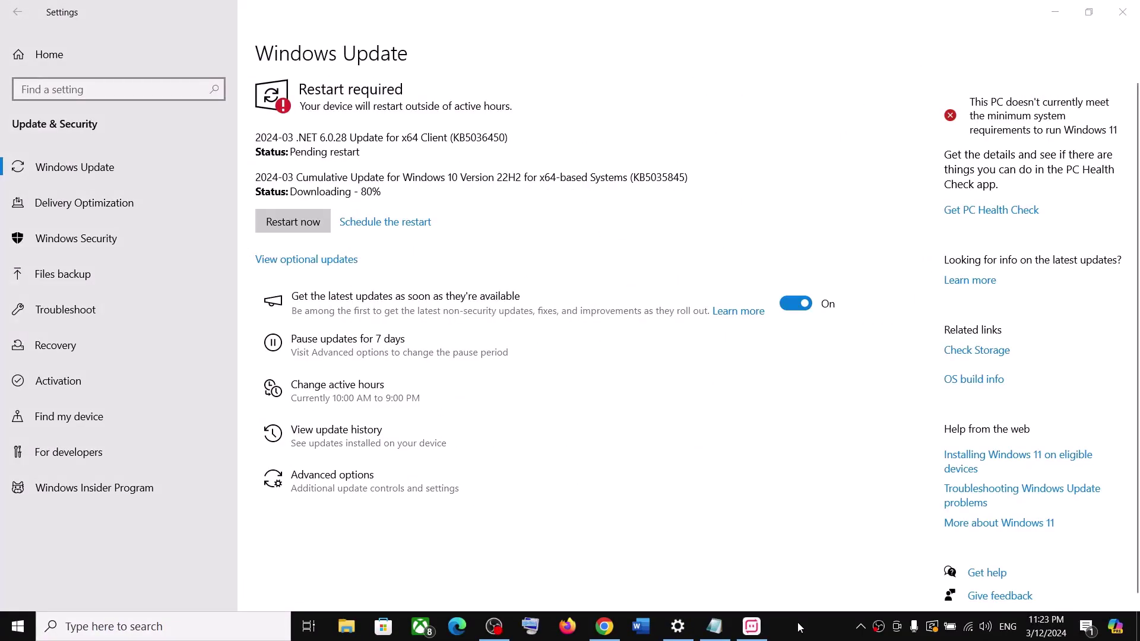